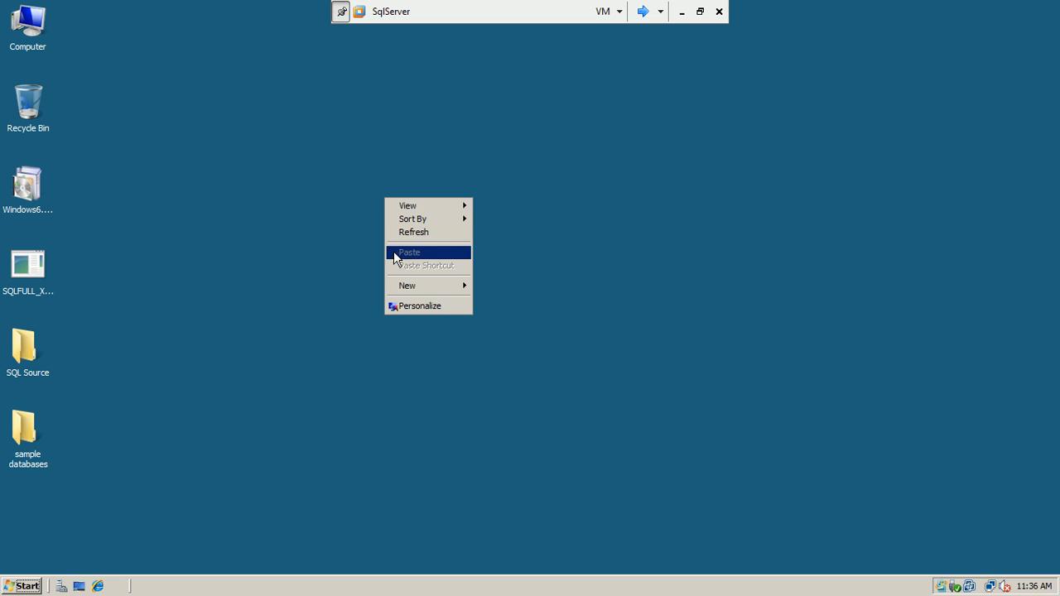
click(405, 235)
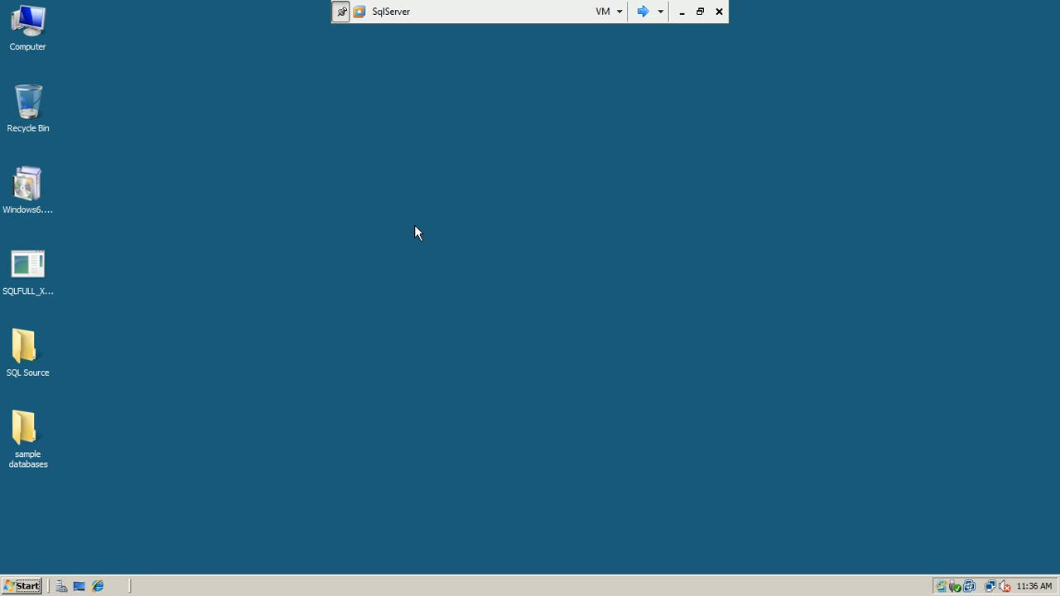
right_click(368, 211)
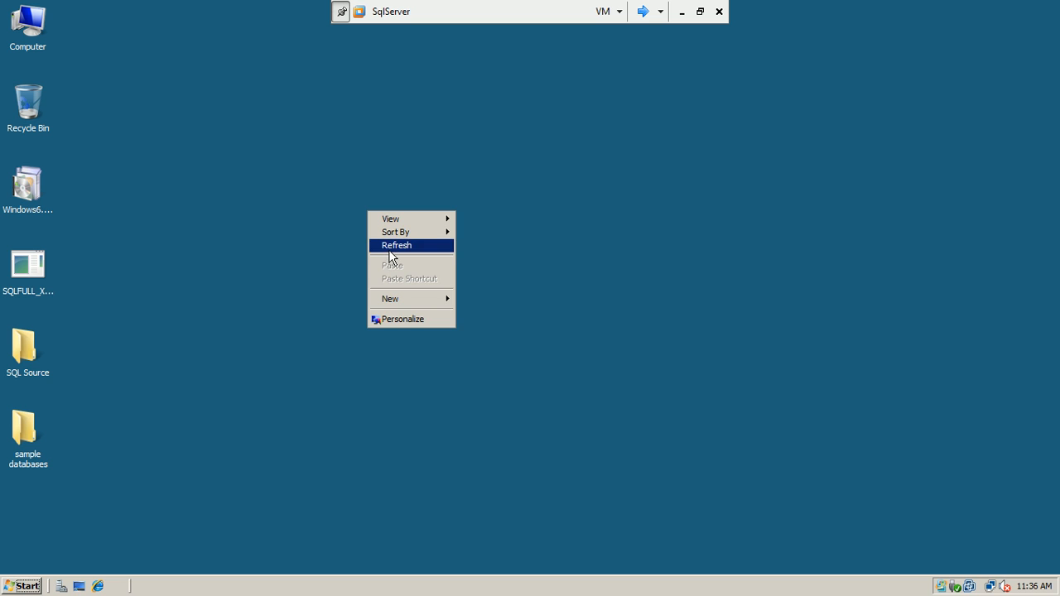
click(389, 248)
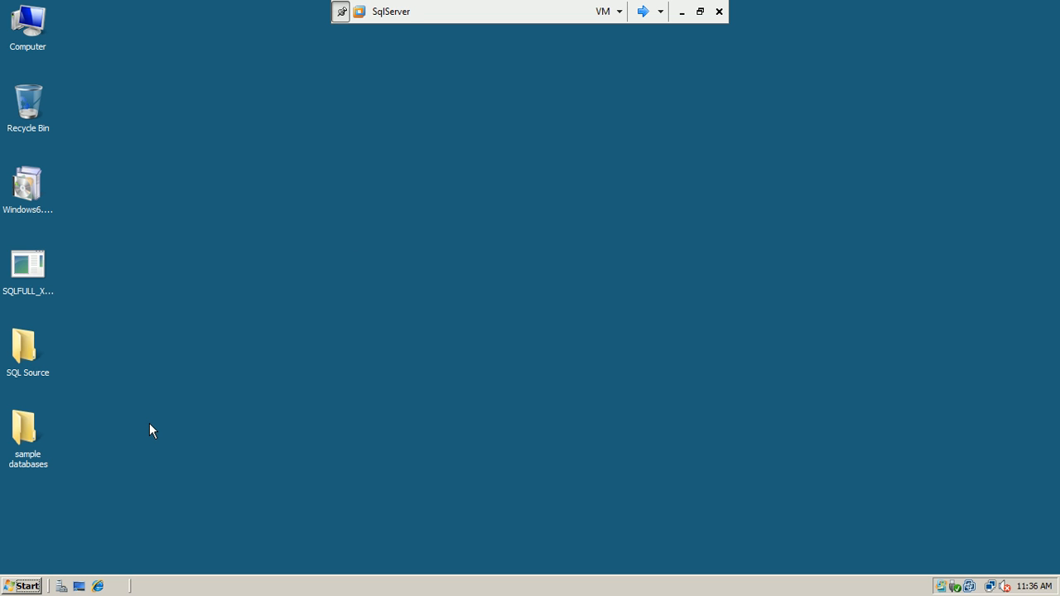
- Open SQL Server Management Studio and connect to the SQLSERVER database engine with Windows Authentication
click(18, 586)
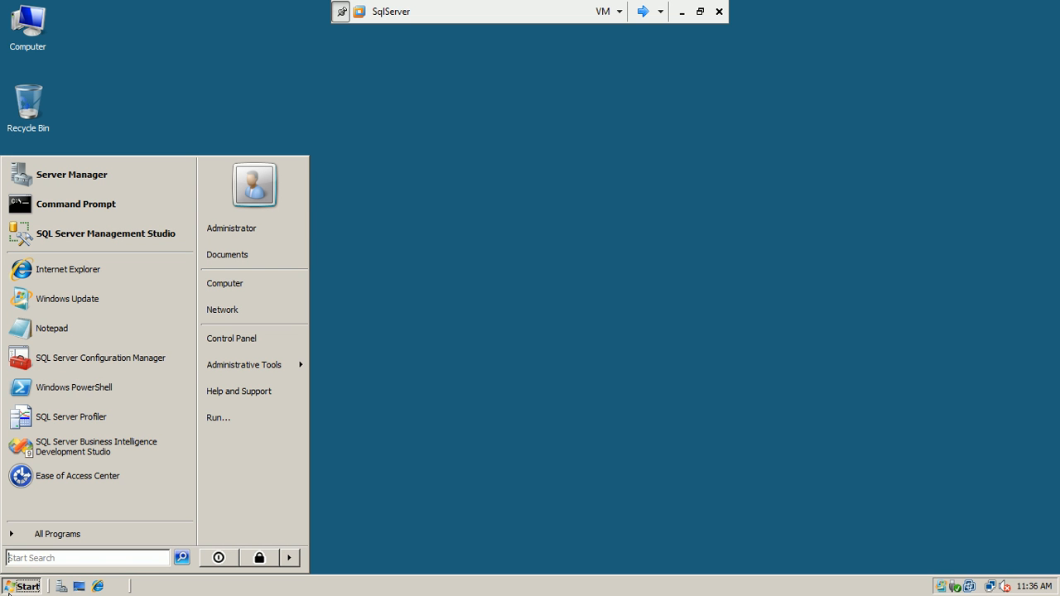
click(106, 235)
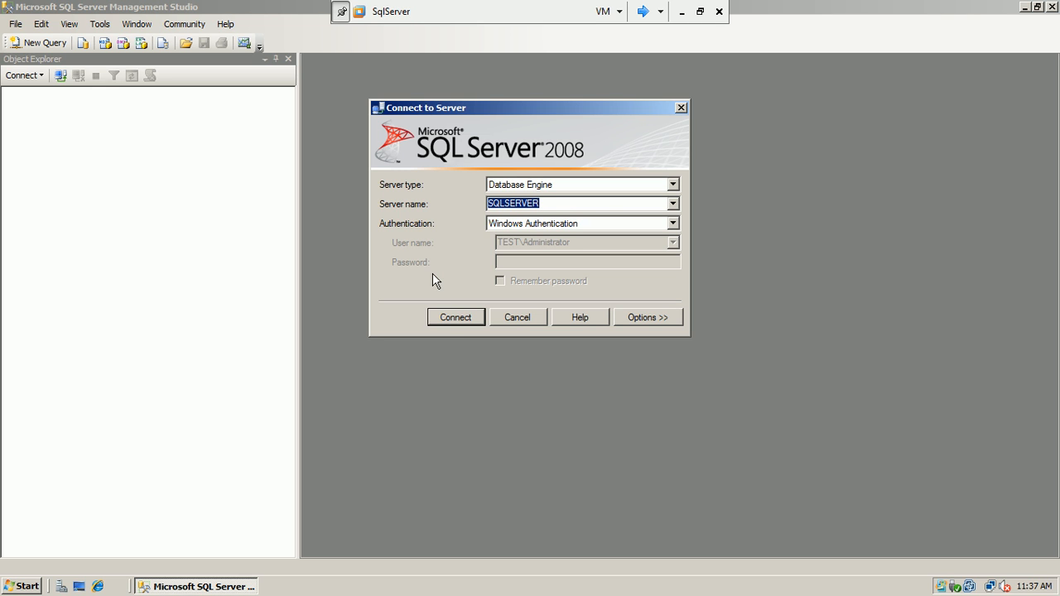
click(451, 325)
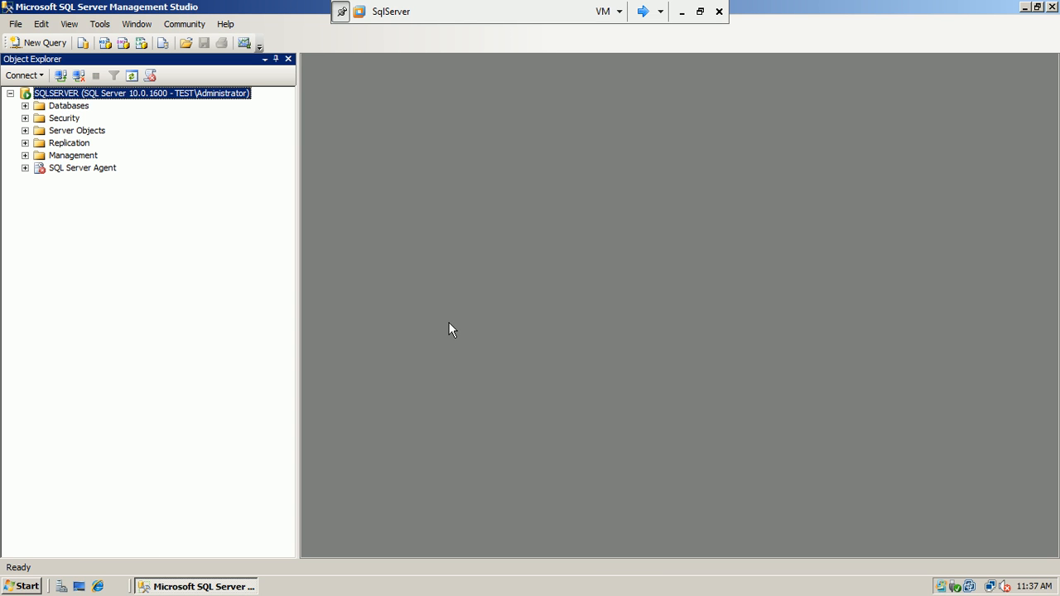
- Expand the server's Databases folder and start creating a new database there
click(25, 106)
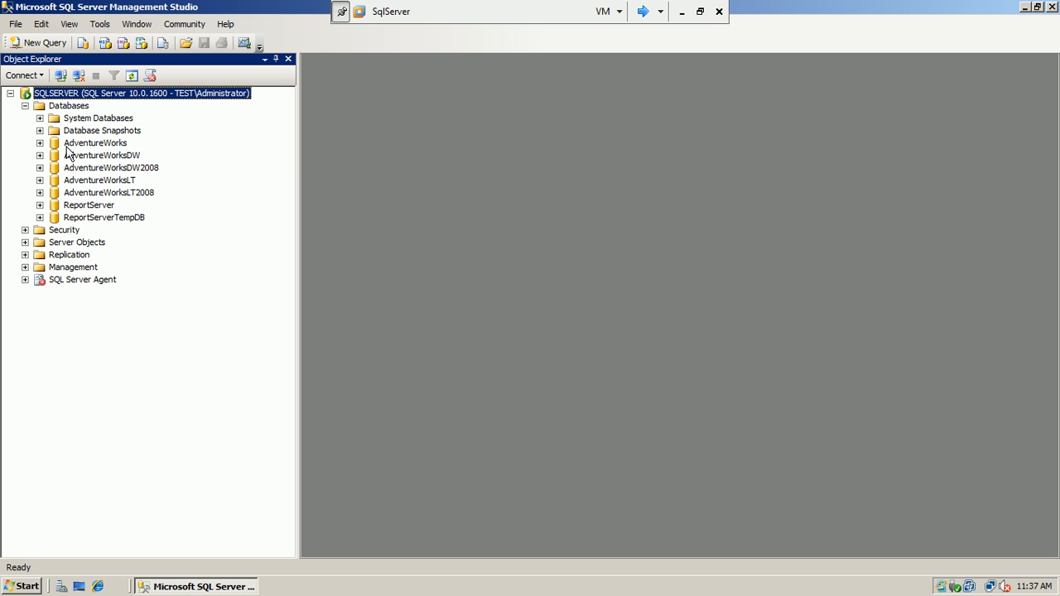
click(65, 107)
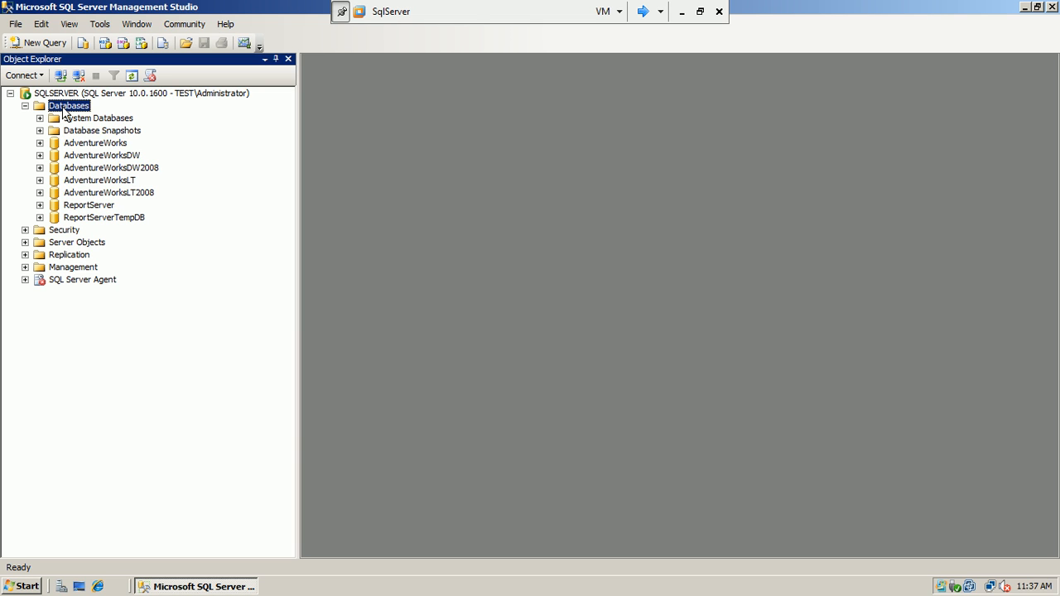
right_click(64, 111)
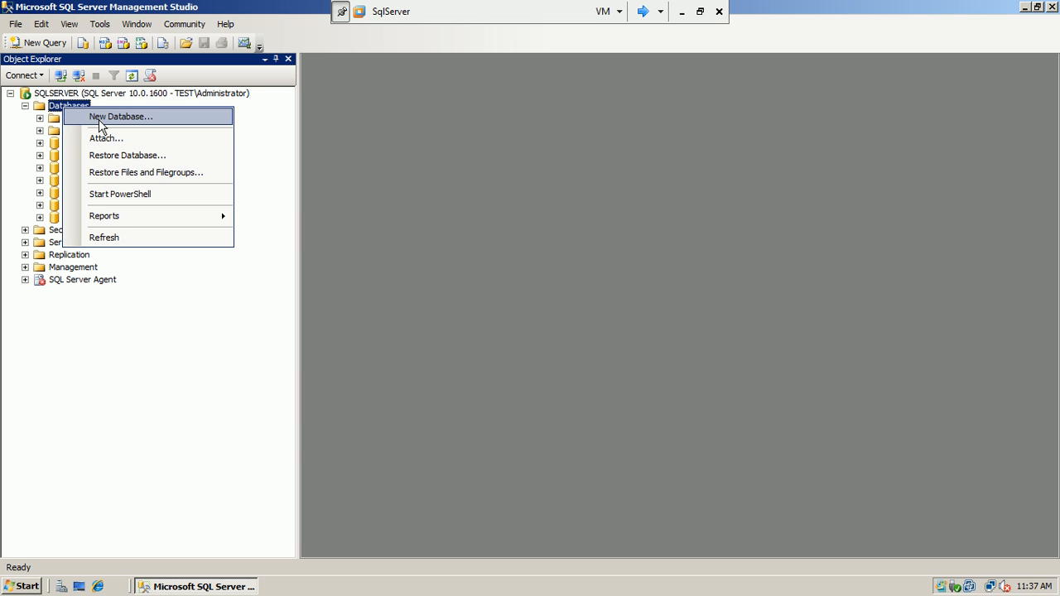
click(98, 119)
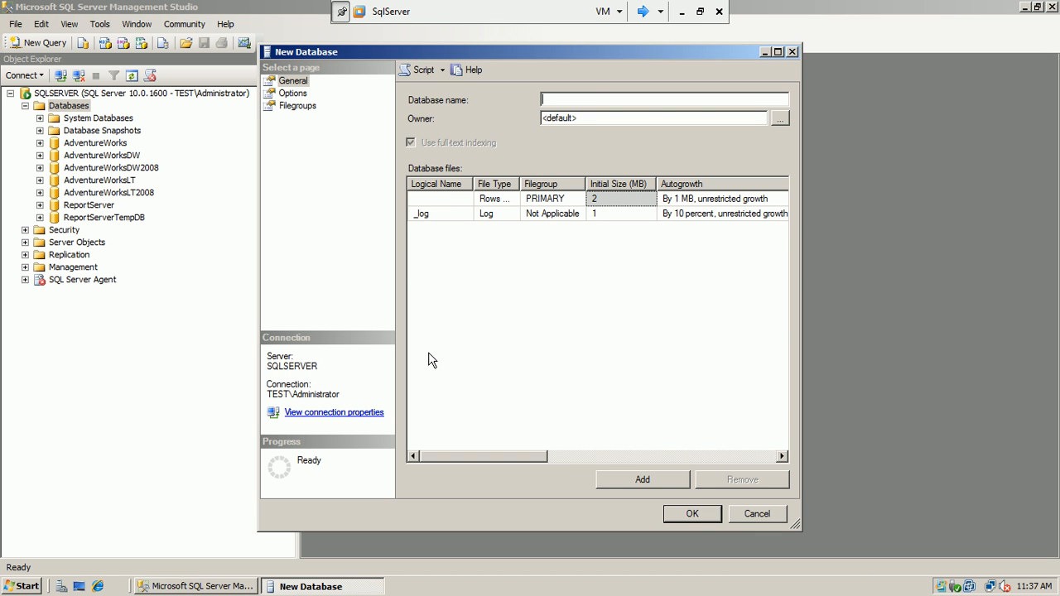
drag(579, 48, 556, 82)
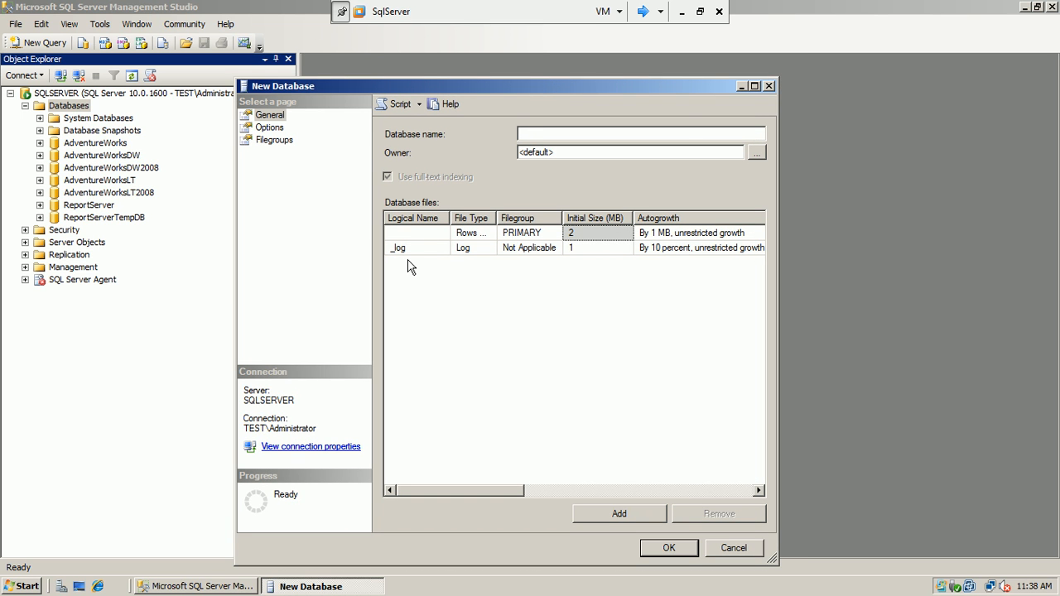
- Review the Options and Filegroups settings, and name the new database MatroCash&Cary
click(269, 128)
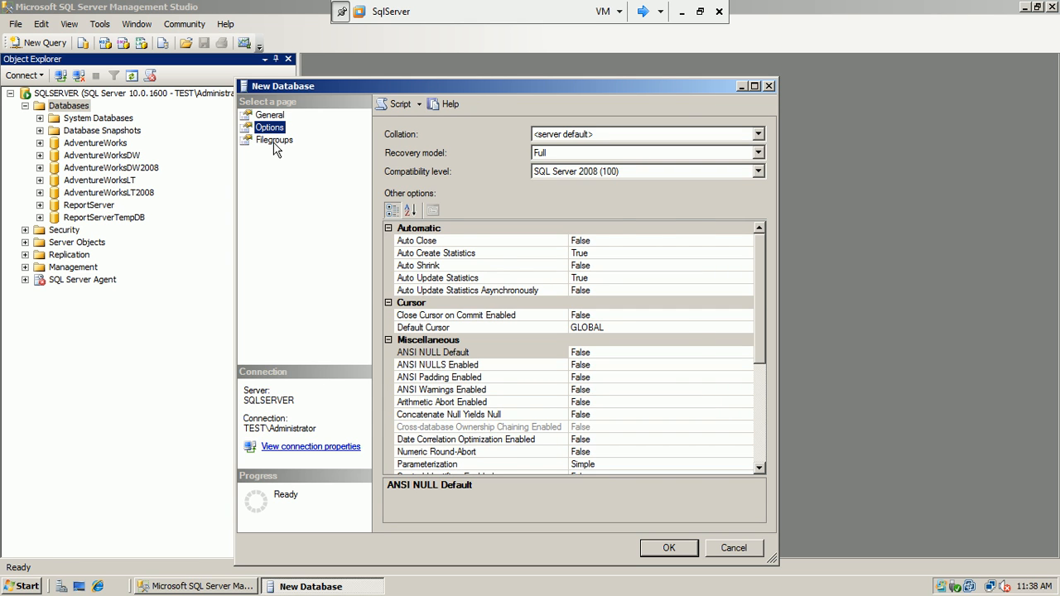
click(274, 140)
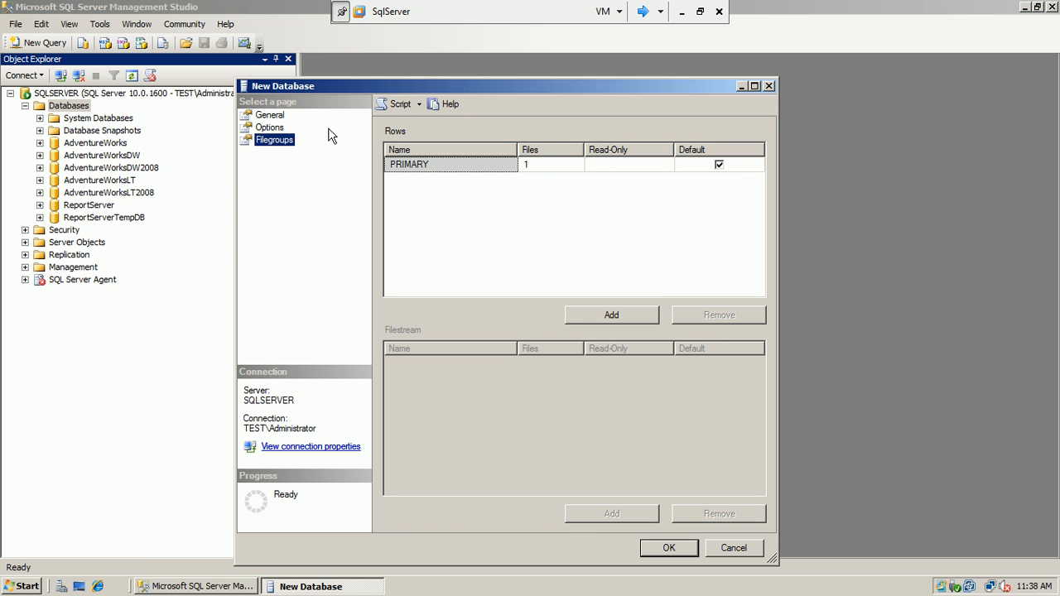
click(270, 115)
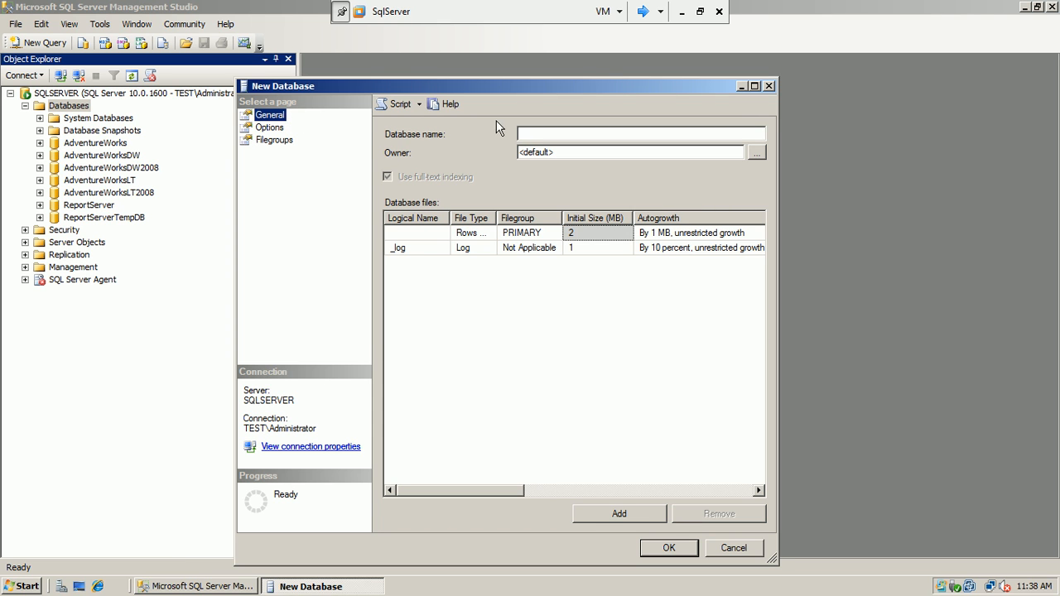
click(526, 133)
text(Matr)
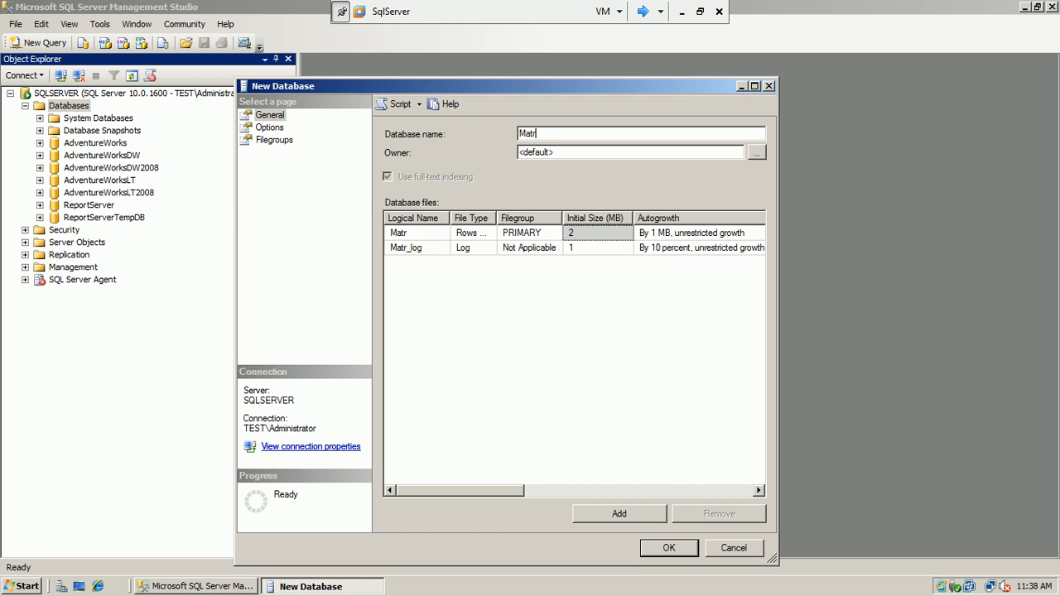
text(oCash&Cary)
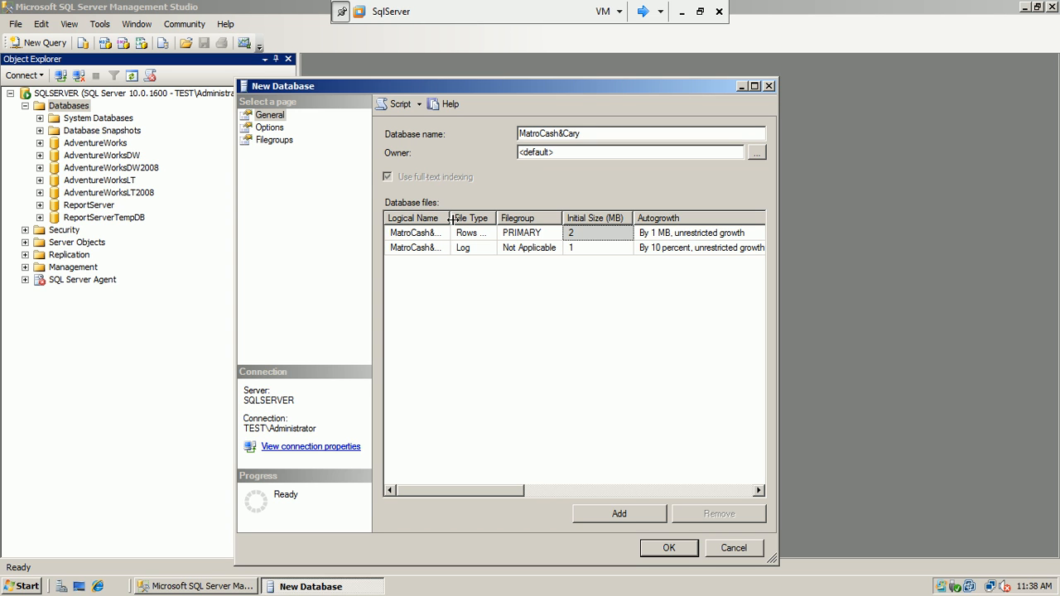
- Widen the Logical Name, File Type and Filegroup columns and examine the settings of the data and log files
drag(449, 218, 493, 219)
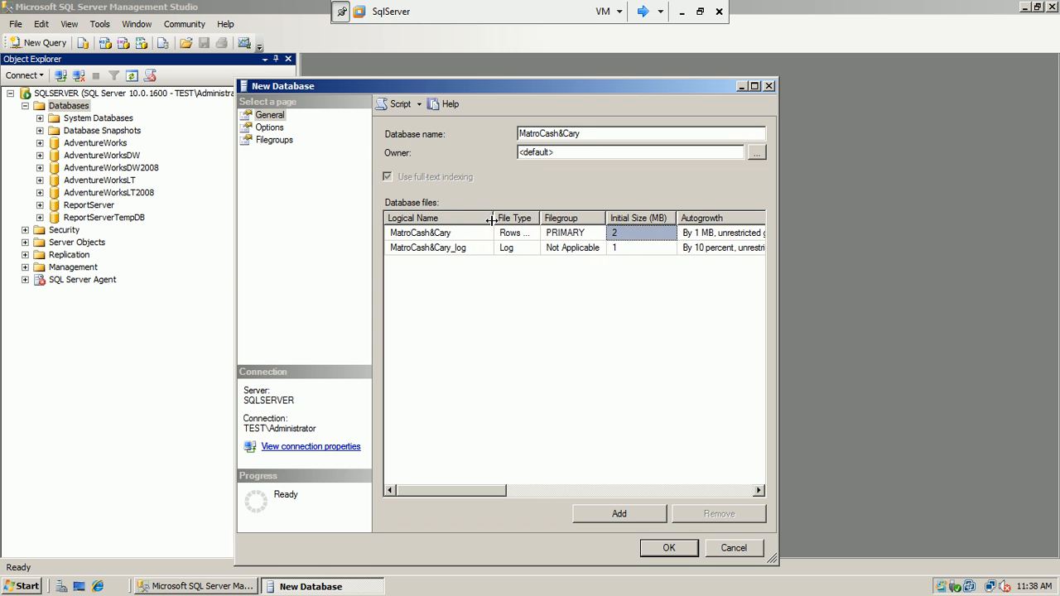
click(468, 237)
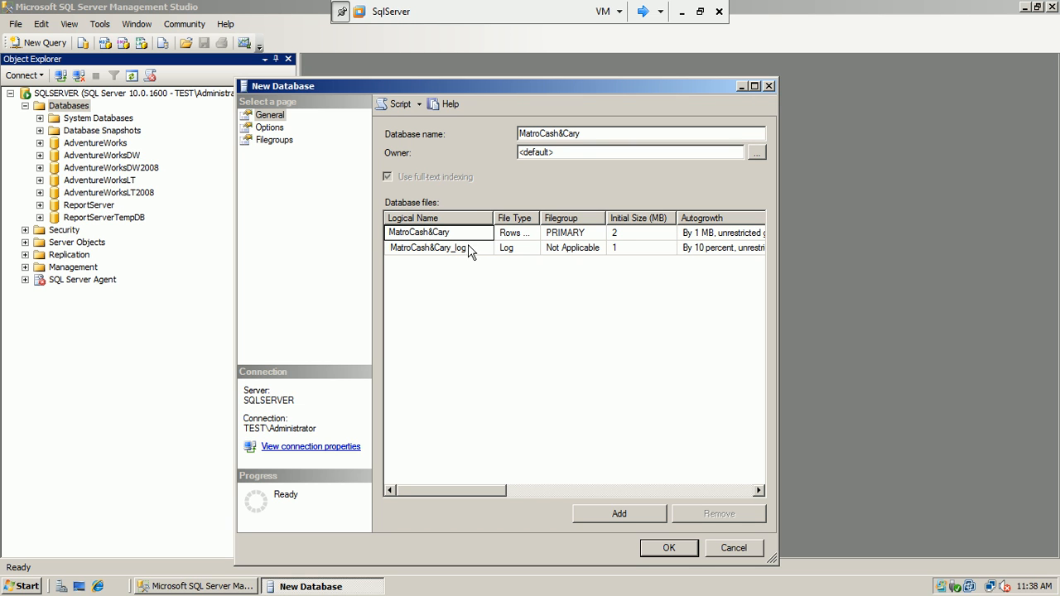
click(468, 248)
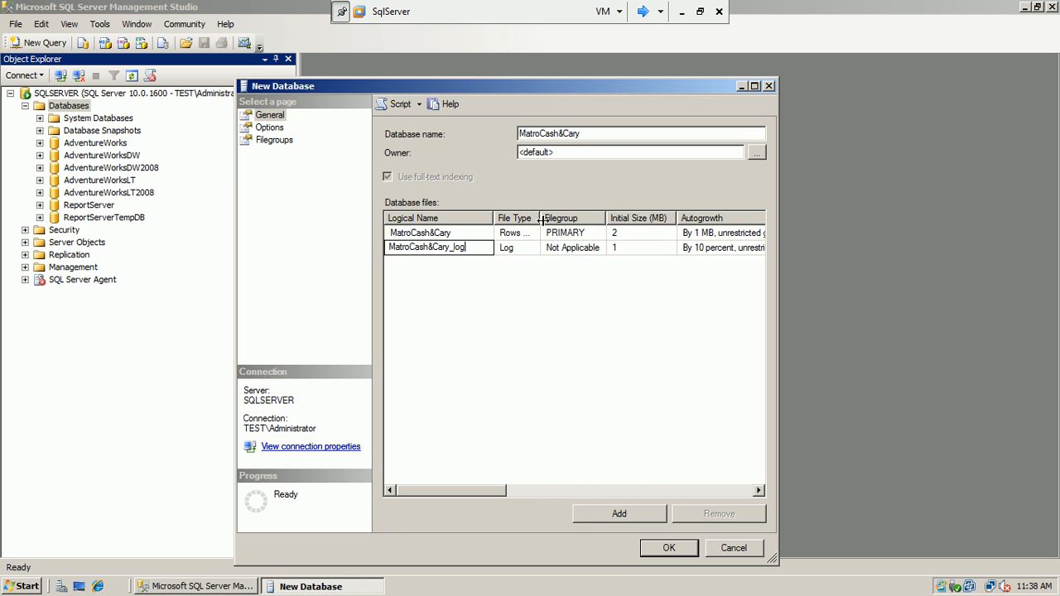
drag(540, 219, 596, 219)
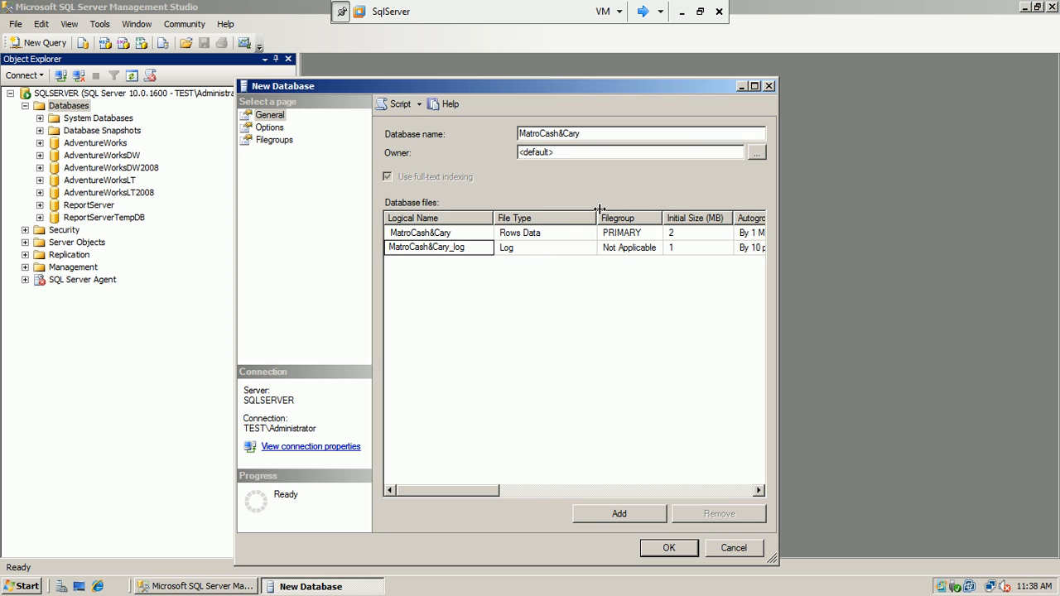
click(555, 230)
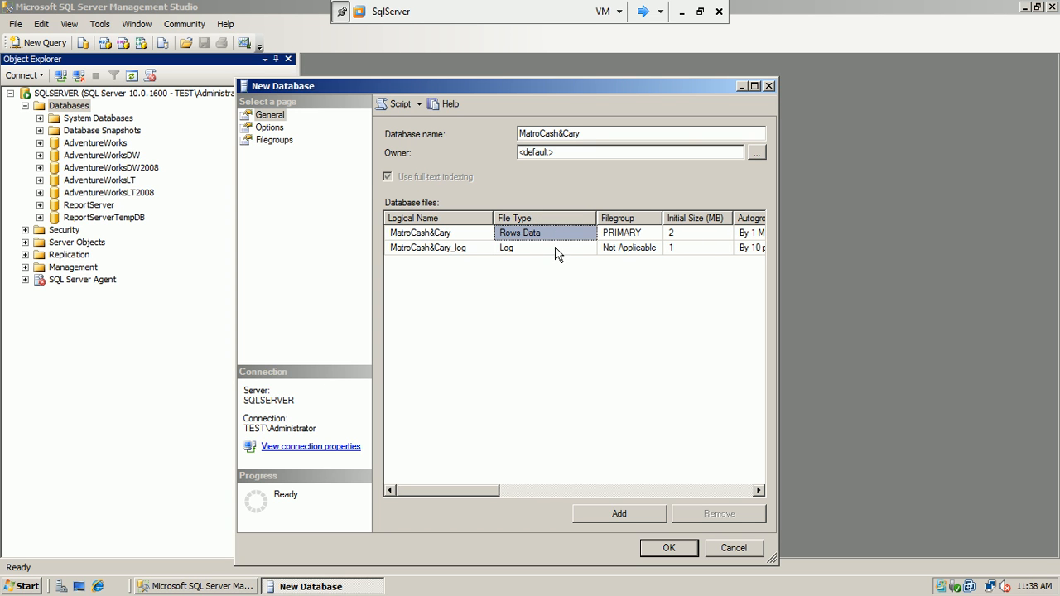
click(556, 248)
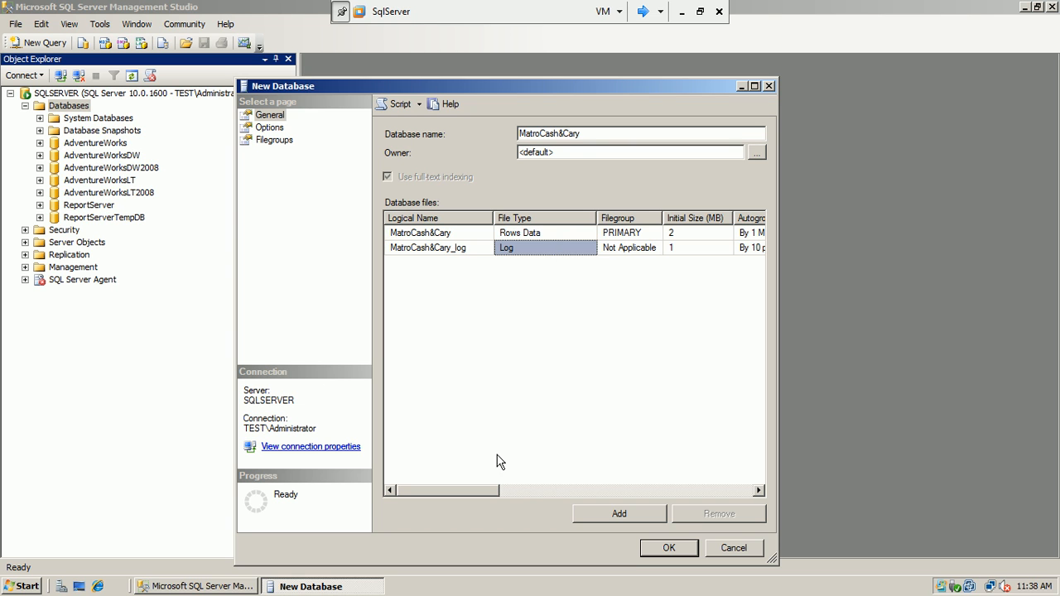
drag(663, 217, 674, 217)
click(667, 248)
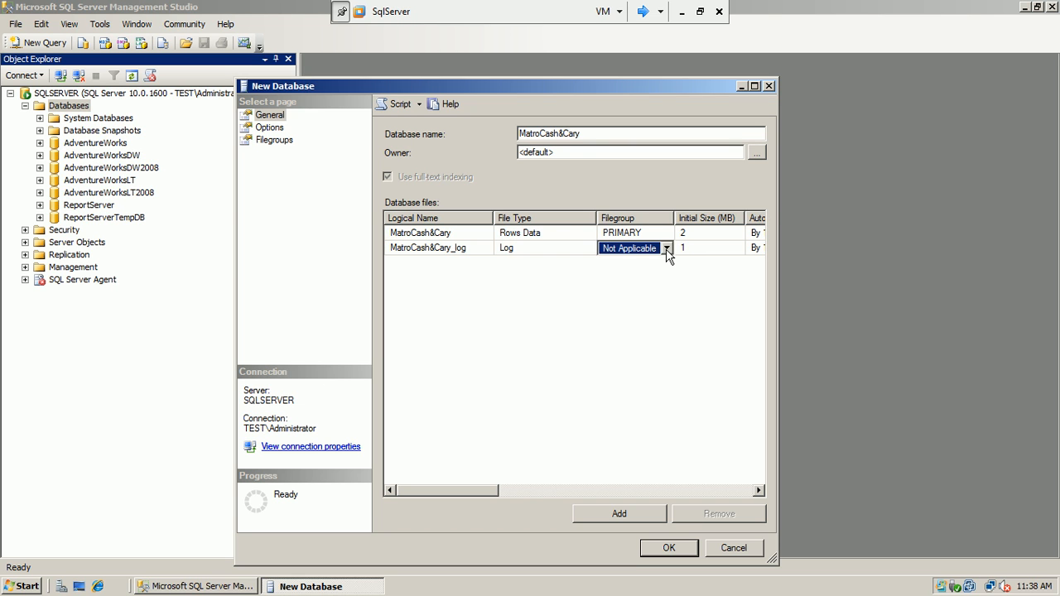
click(666, 247)
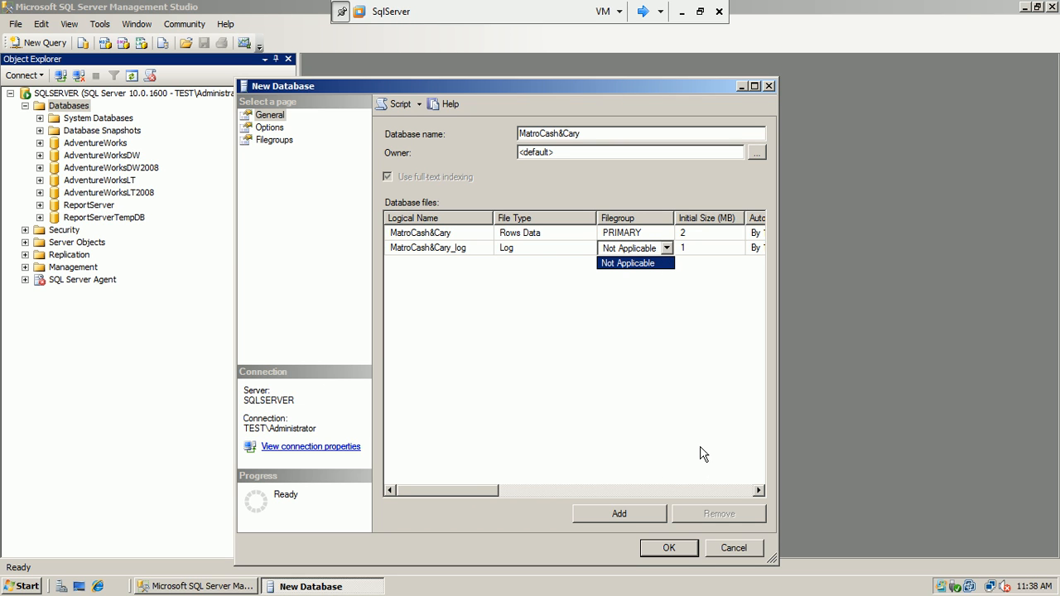
click(762, 493)
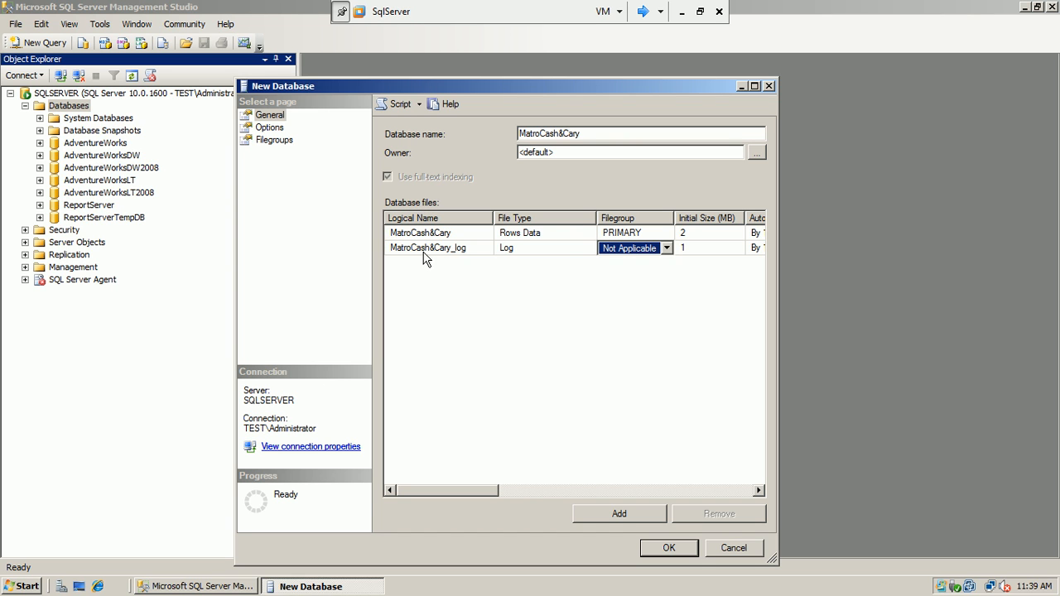
- Add a third database file row of type Rows Data in the PRIMARY filegroup and remove it again
click(590, 515)
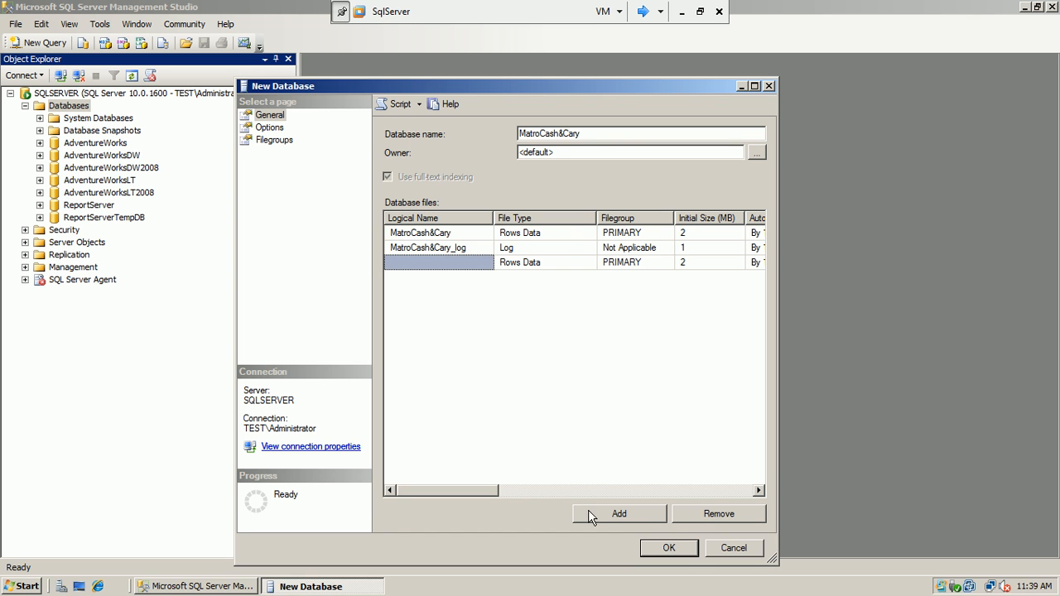
click(409, 259)
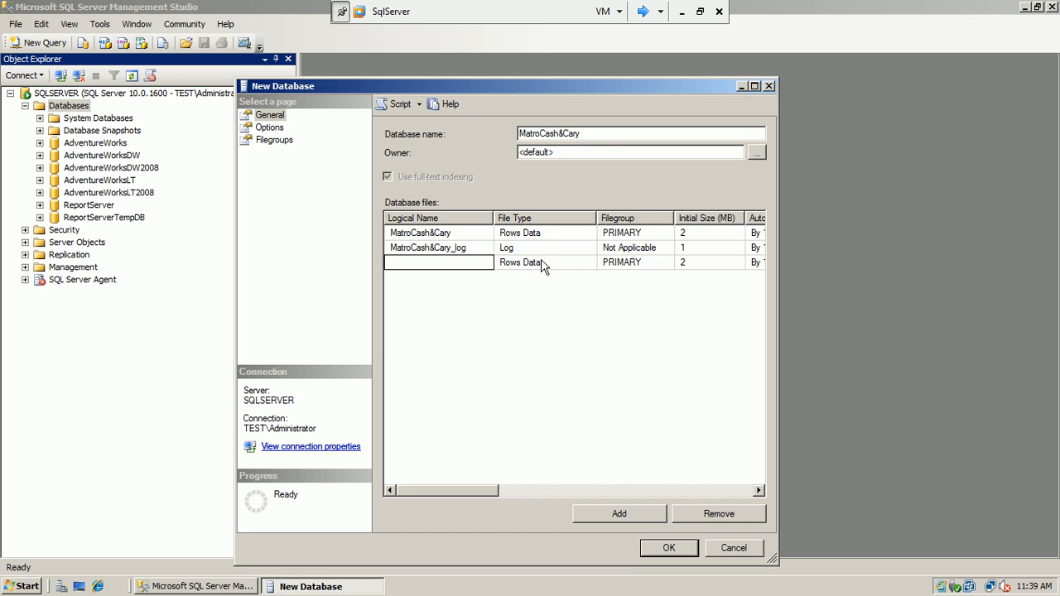
click(617, 264)
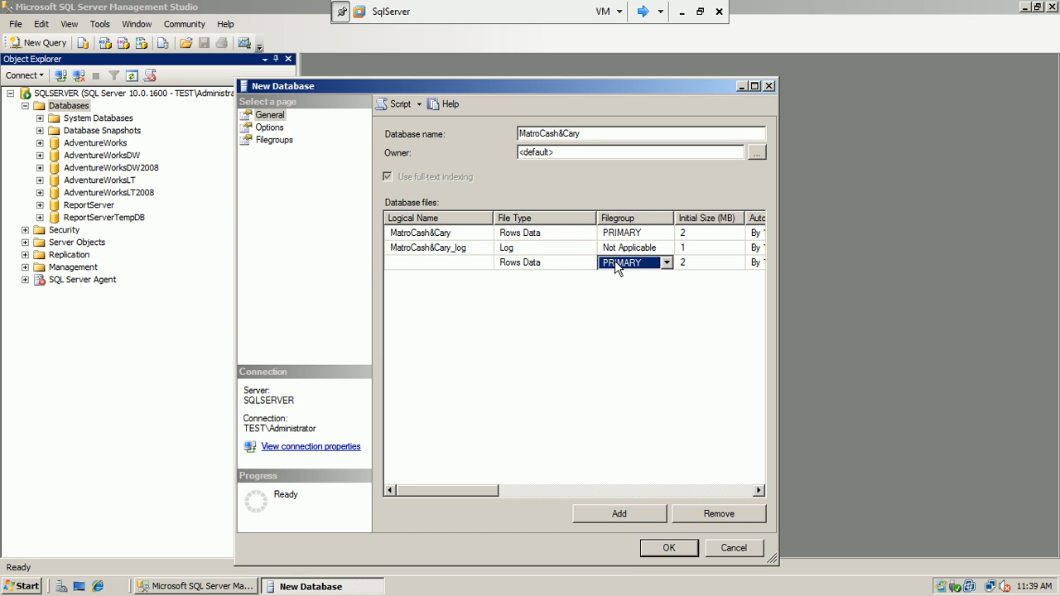
click(572, 266)
click(477, 265)
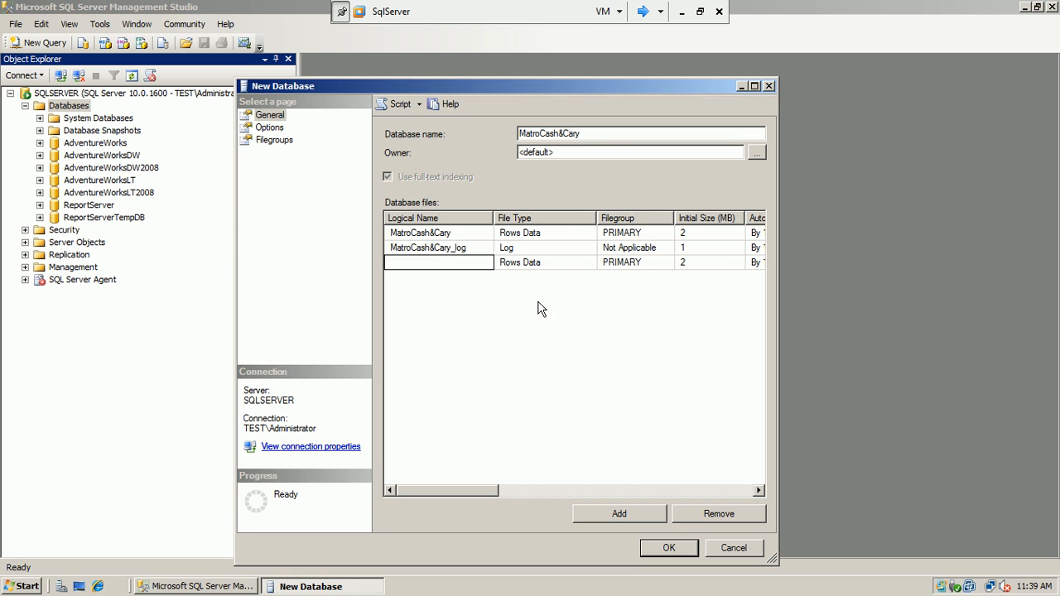
click(692, 514)
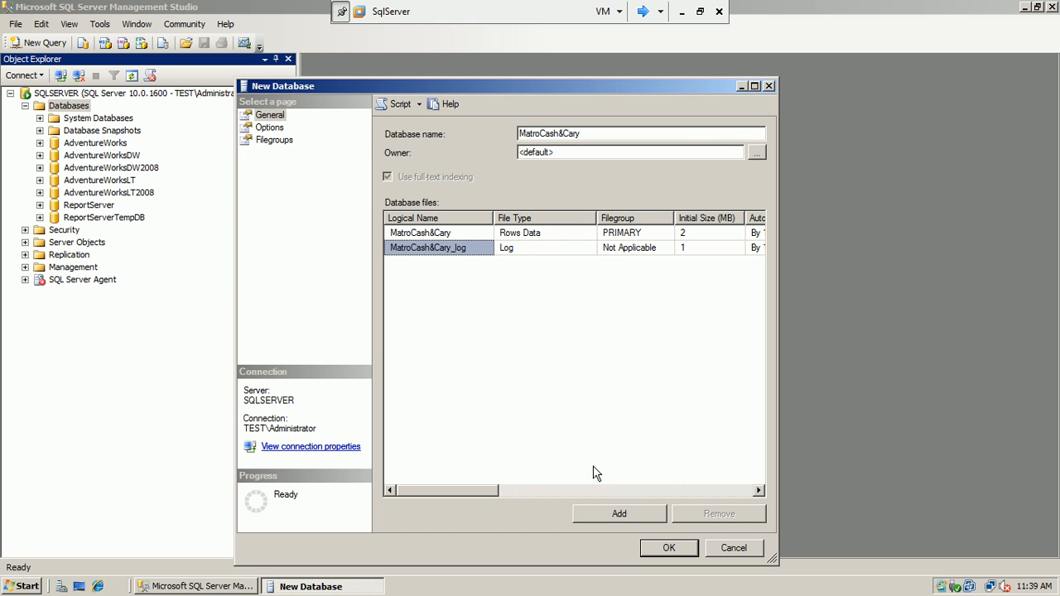
- Review the available collations and recovery models for the new database, keeping the server default collation and the Full recovery model
click(270, 128)
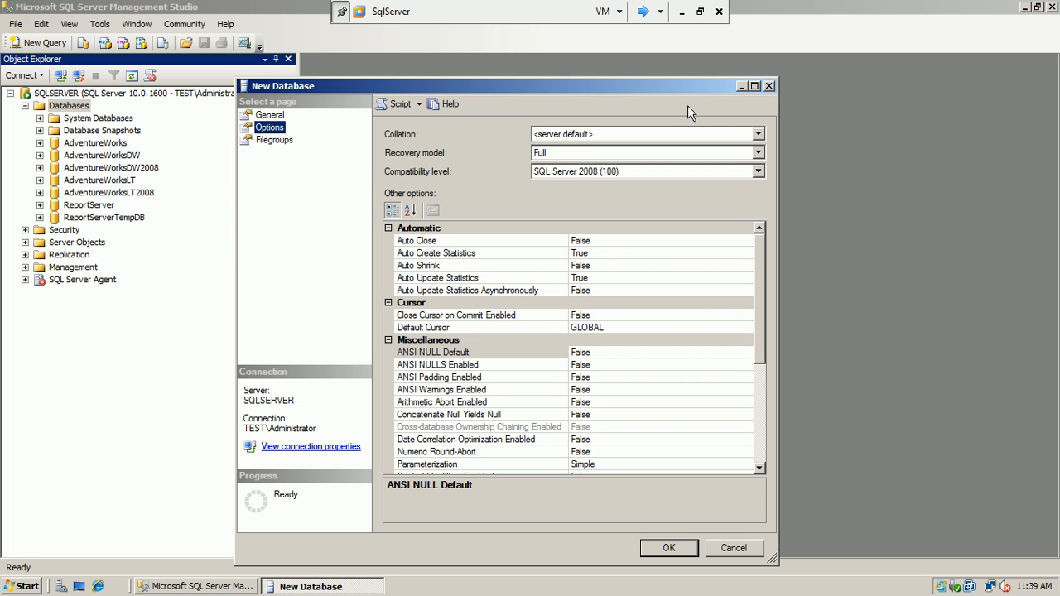
click(760, 134)
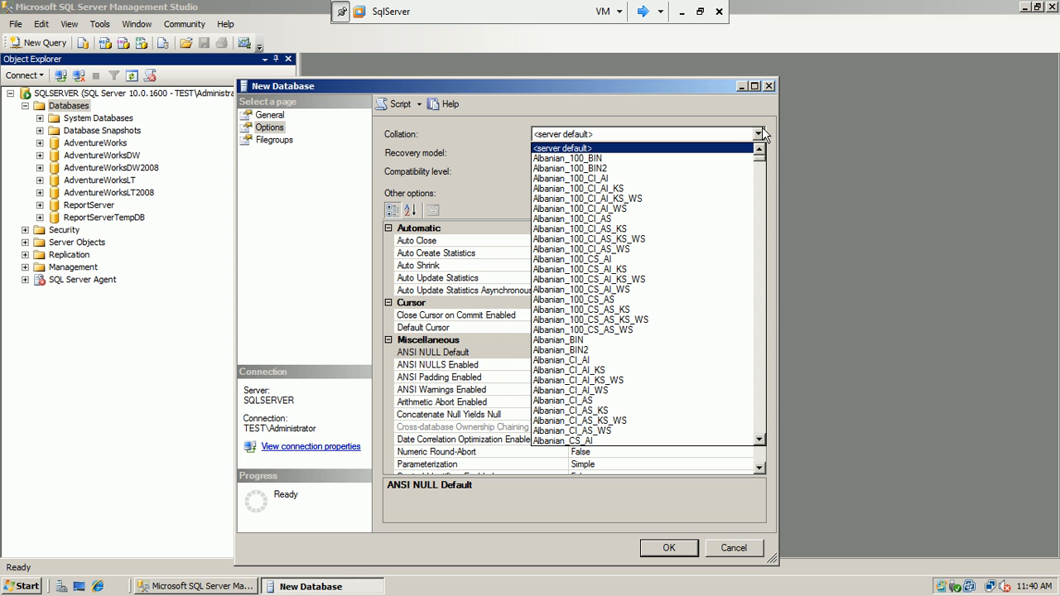
drag(760, 163, 760, 194)
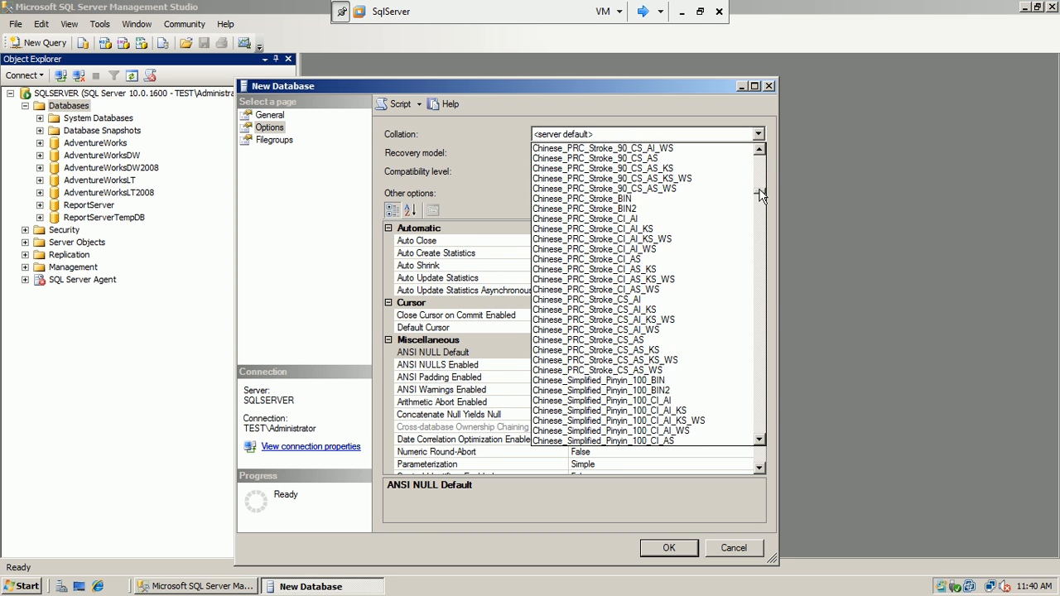
click(486, 131)
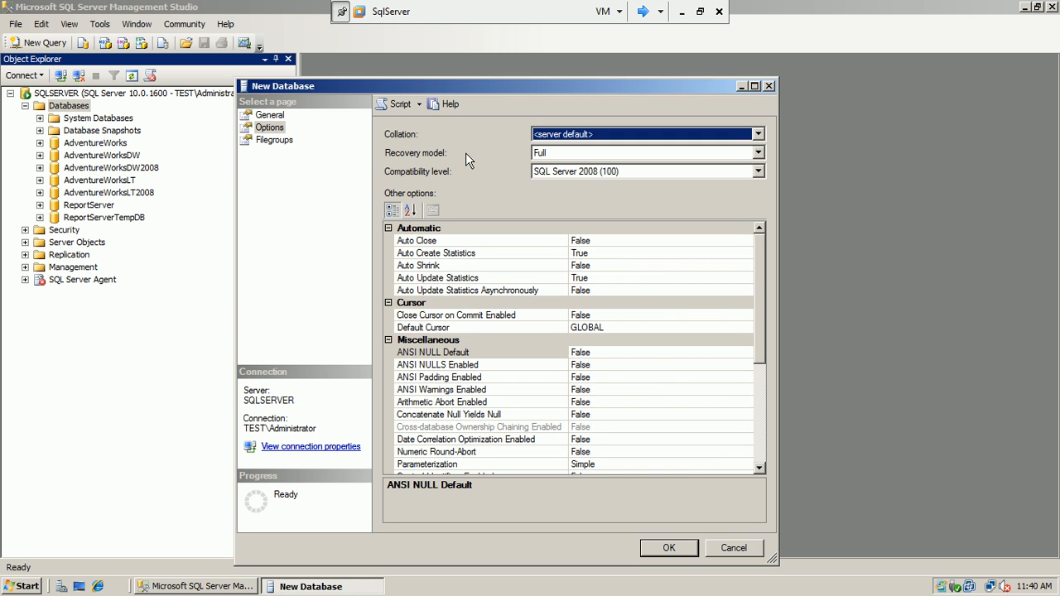
click(758, 153)
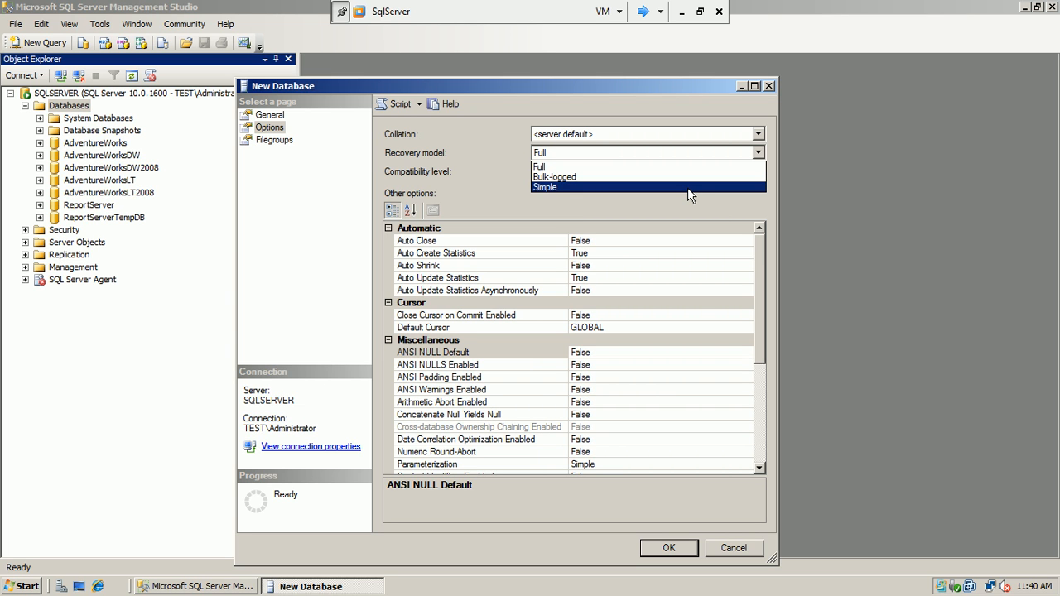
click(657, 167)
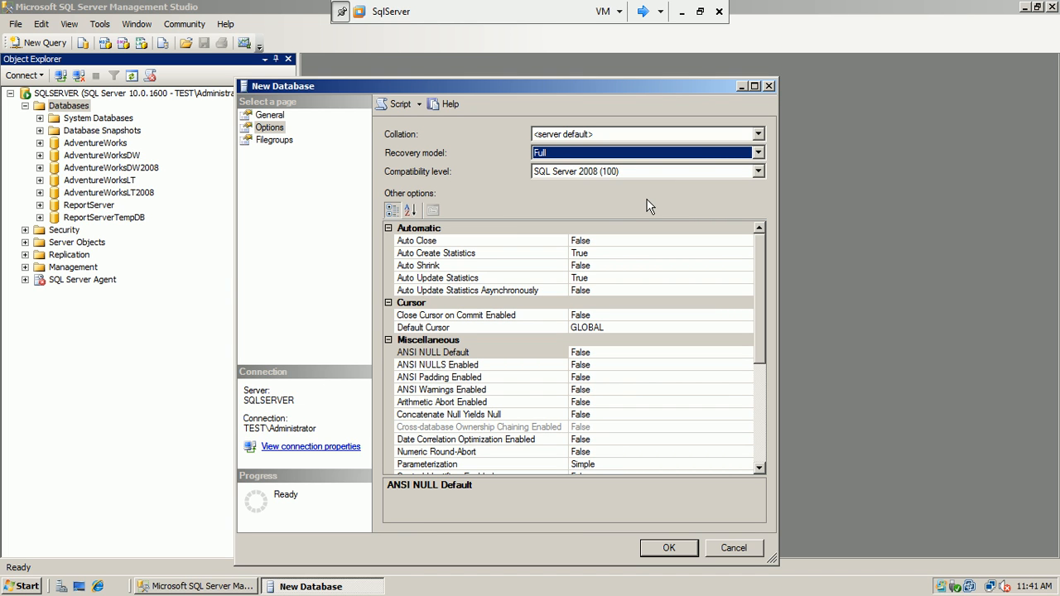
- Try the SQL Server 2005 (90) compatibility level and set it back to SQL Server 2008 (100)
click(762, 170)
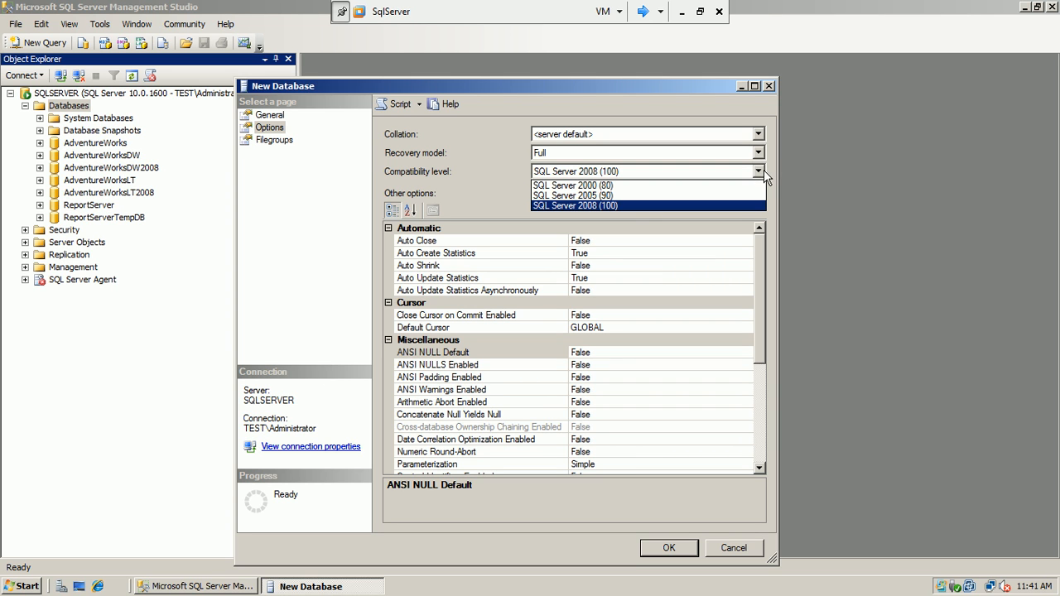
click(587, 200)
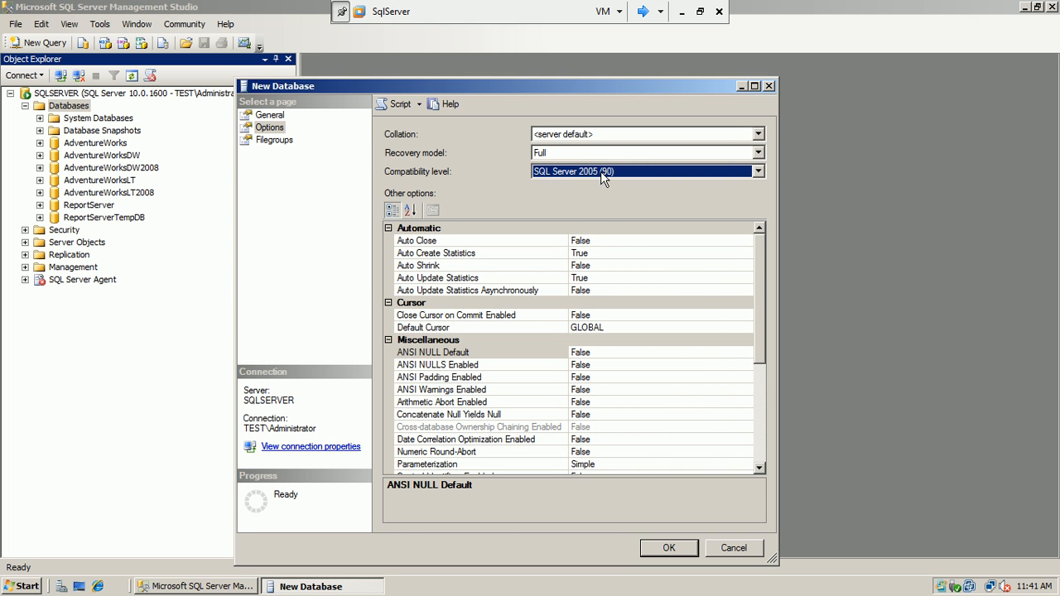
click(601, 172)
click(601, 202)
click(629, 172)
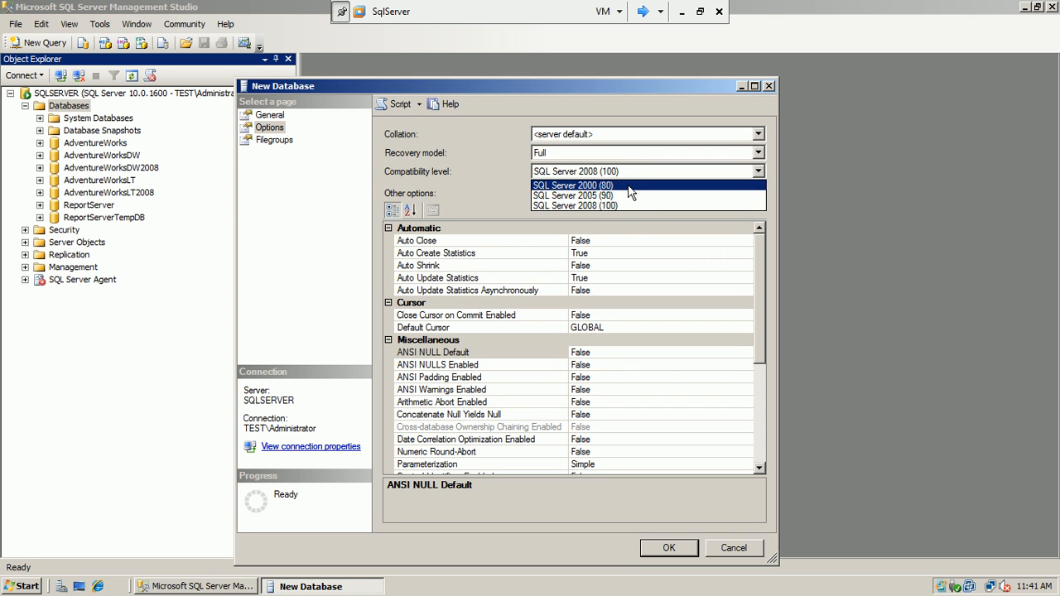
click(621, 206)
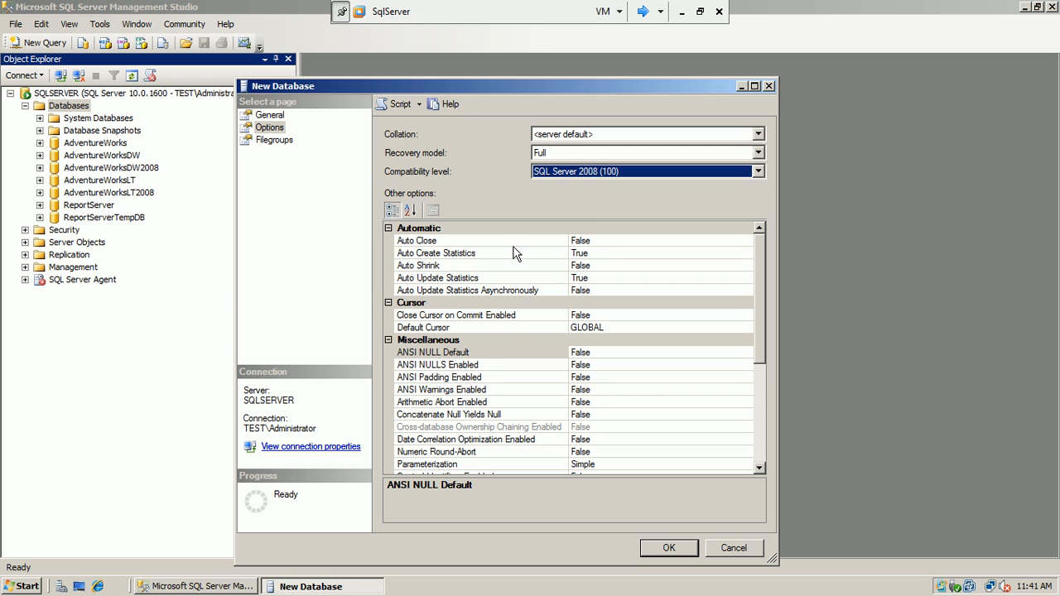
- Examine the Automatic, Cursor, Miscellaneous and Recovery options of the new database
click(603, 251)
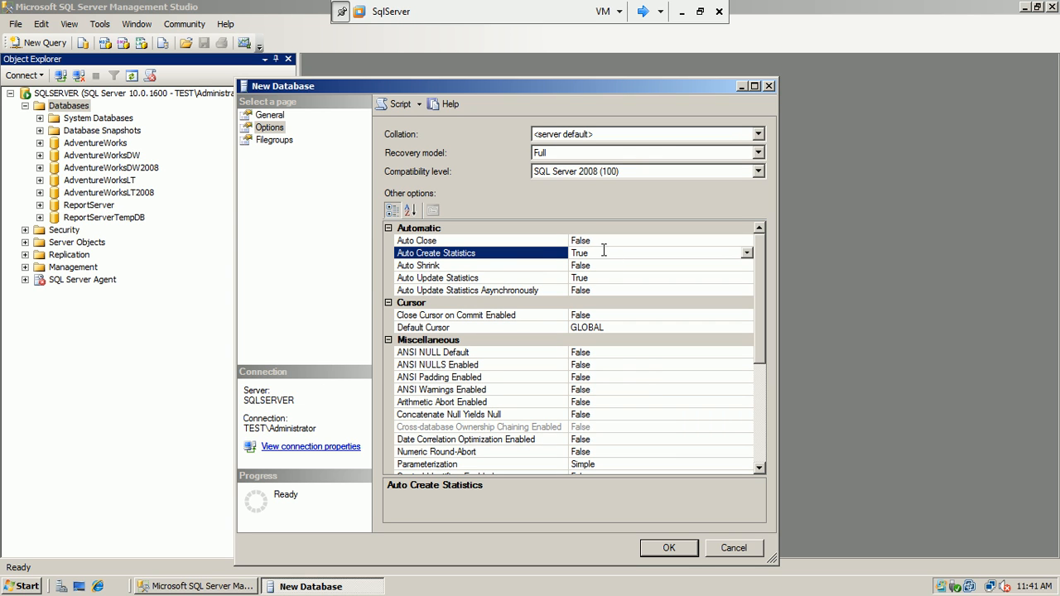
click(527, 266)
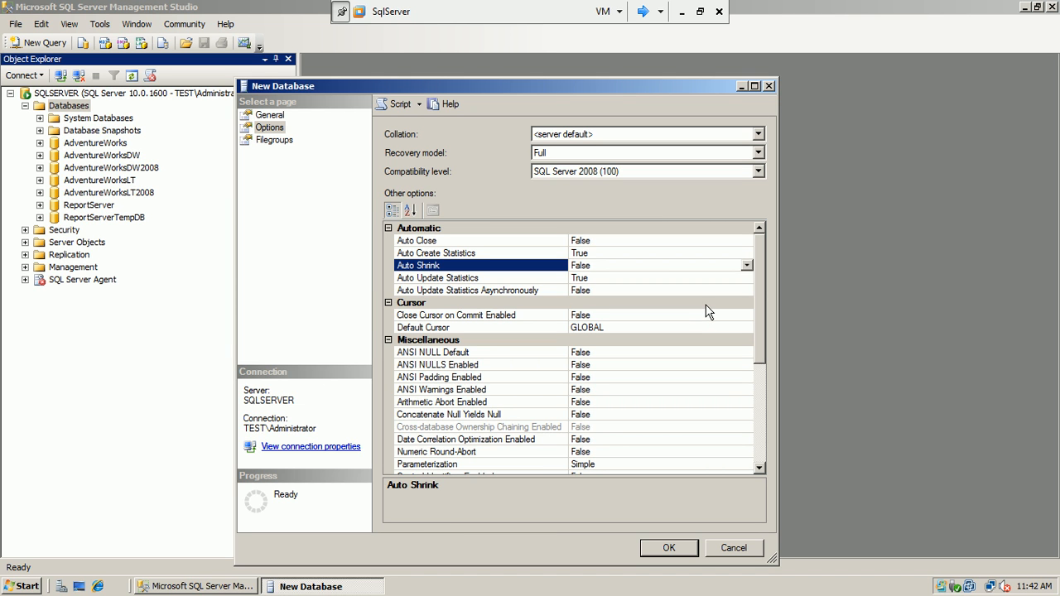
click(592, 317)
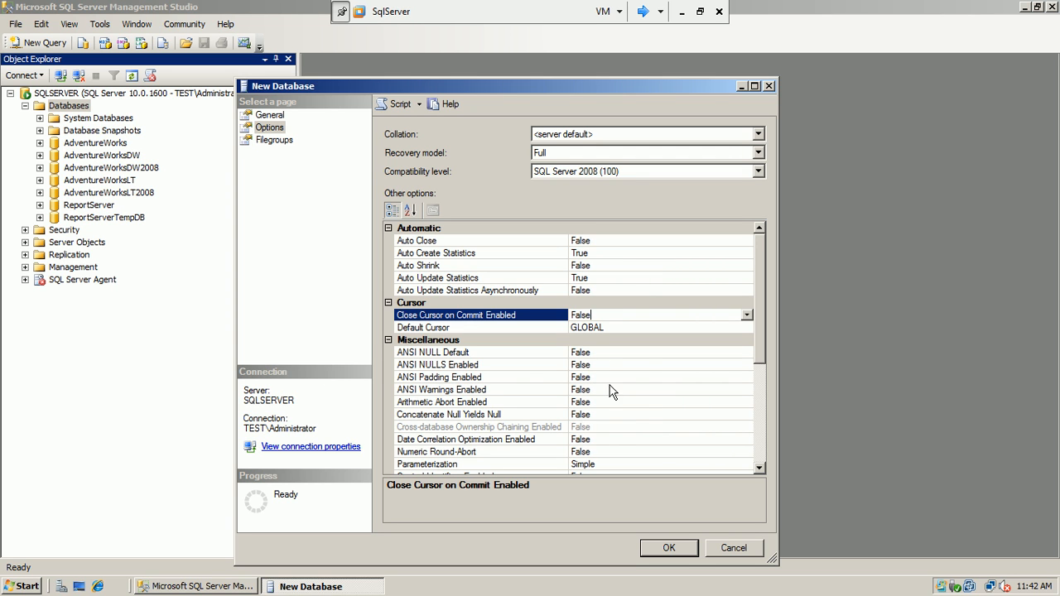
scroll(759, 471, down, 4)
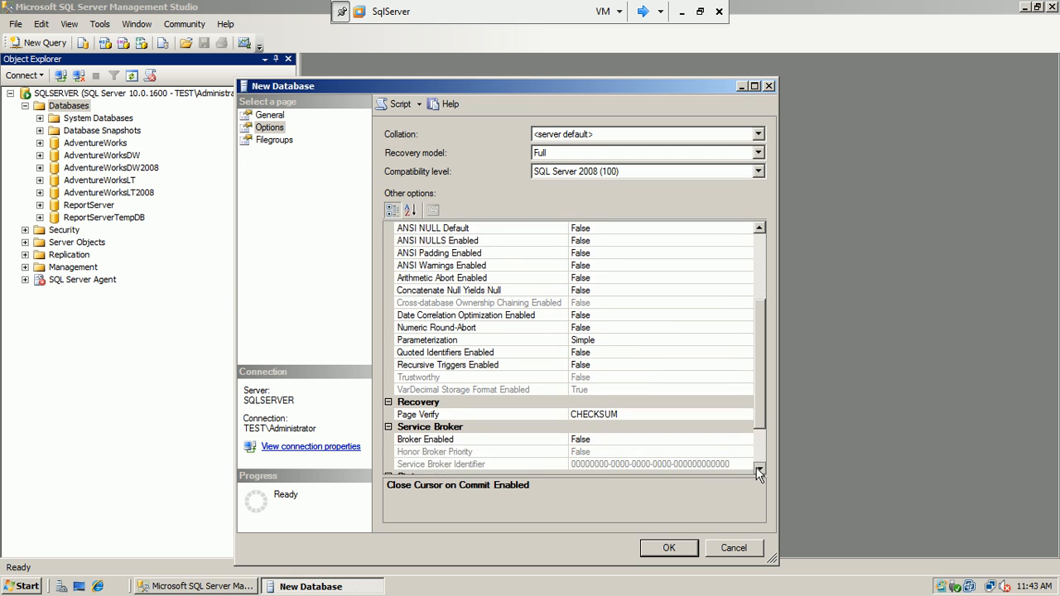
scroll(759, 472, down, 2)
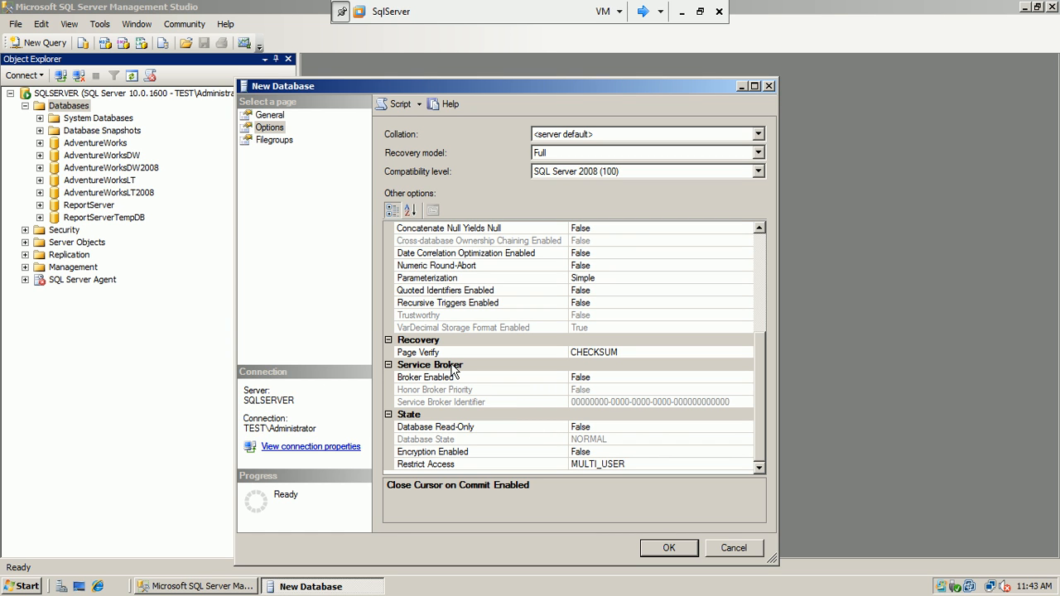
- Examine the Broker Enabled, Database Read-Only and Encryption Enabled options and the choices for Restrict Access
click(592, 377)
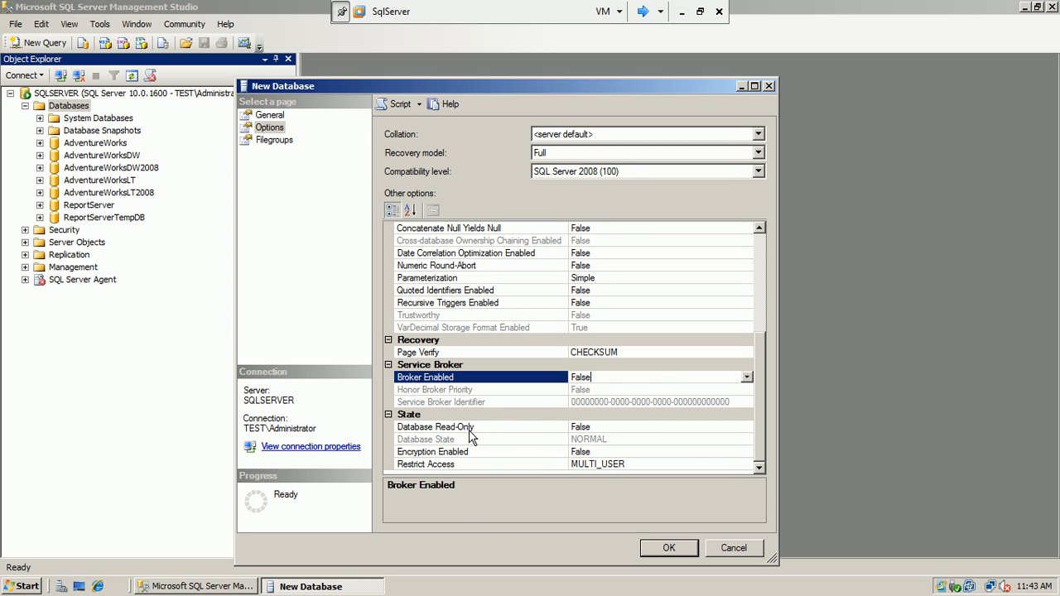
click(535, 428)
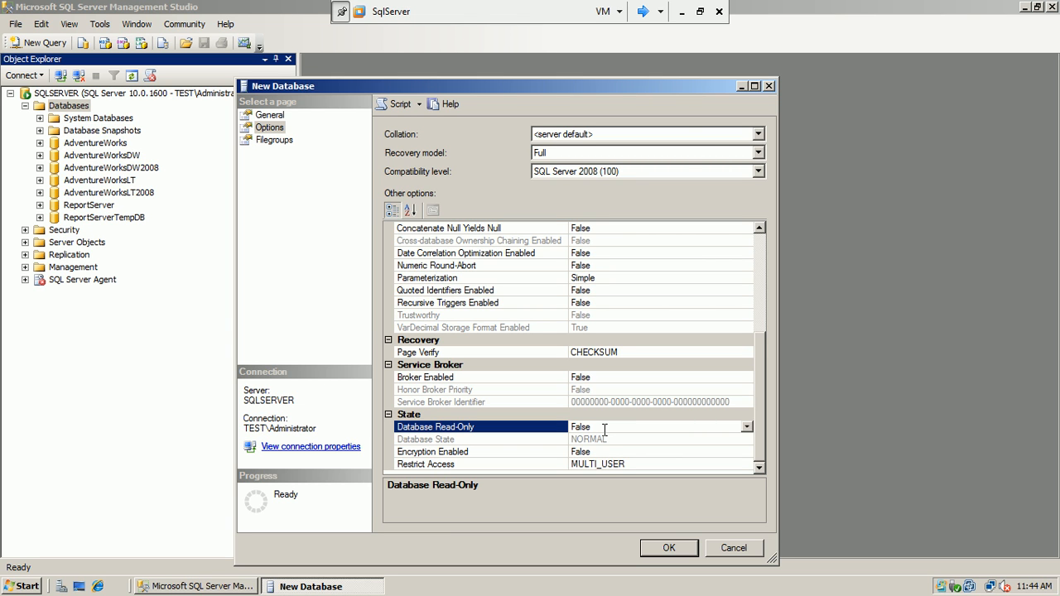
click(593, 452)
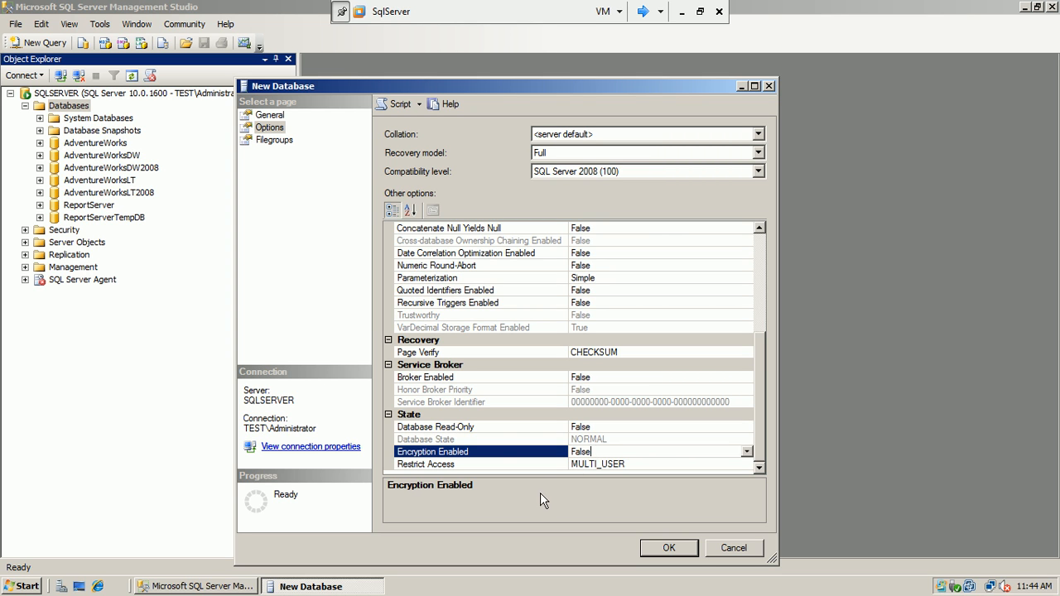
click(539, 465)
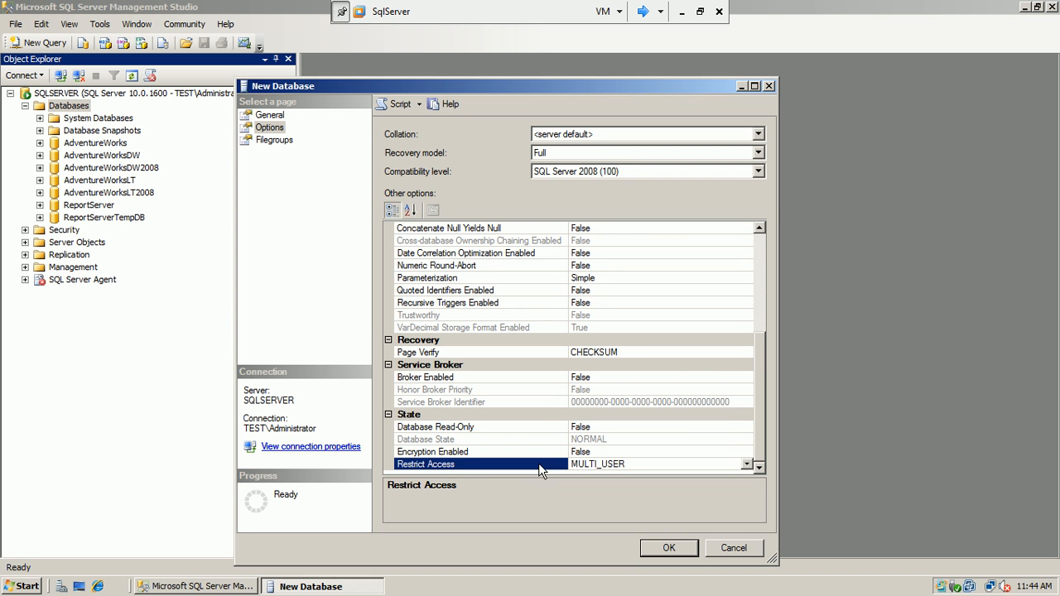
click(747, 464)
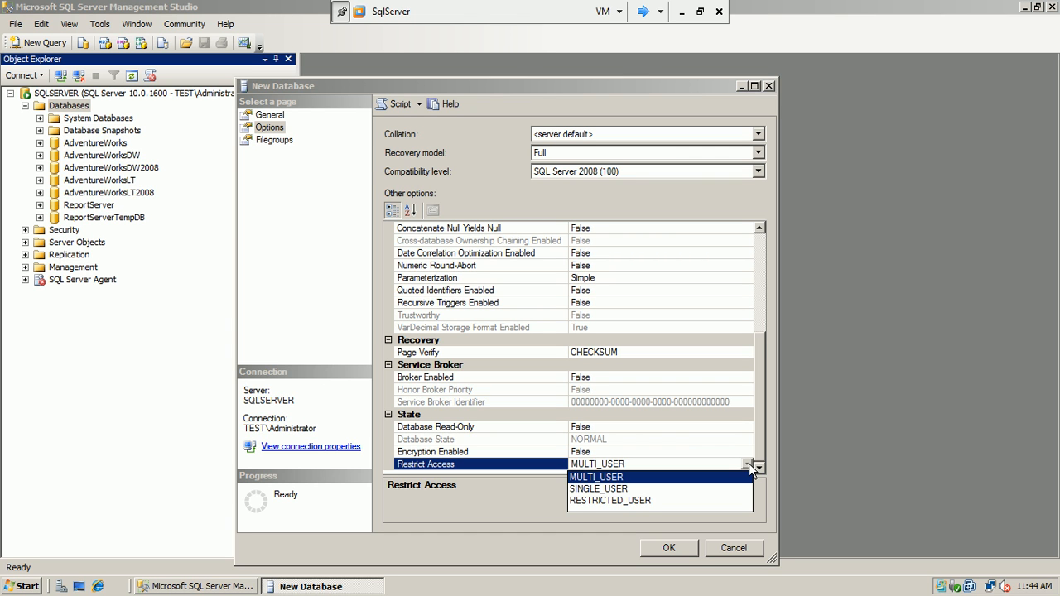
click(736, 478)
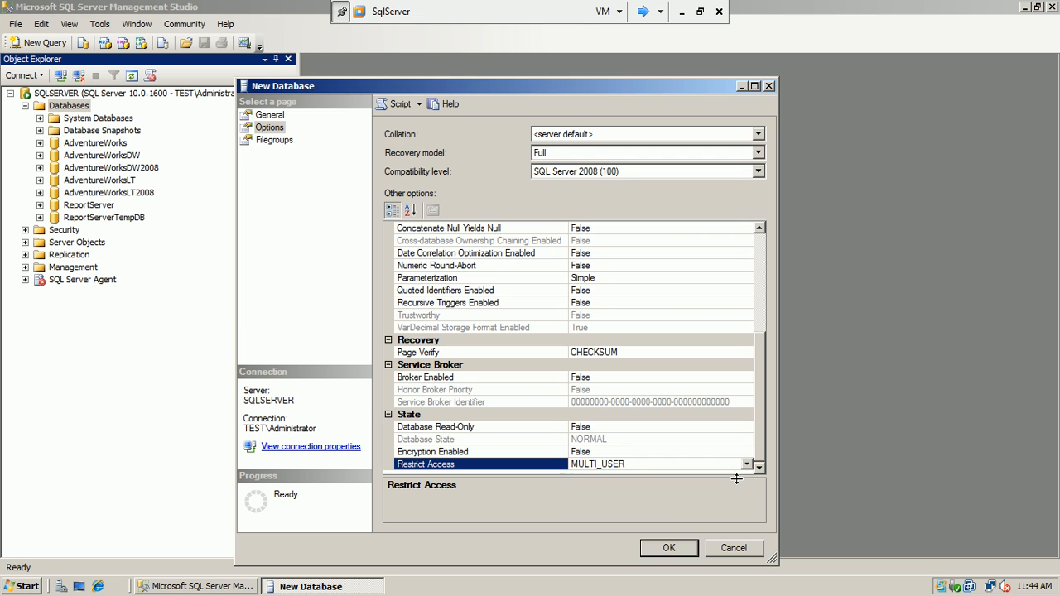
click(747, 465)
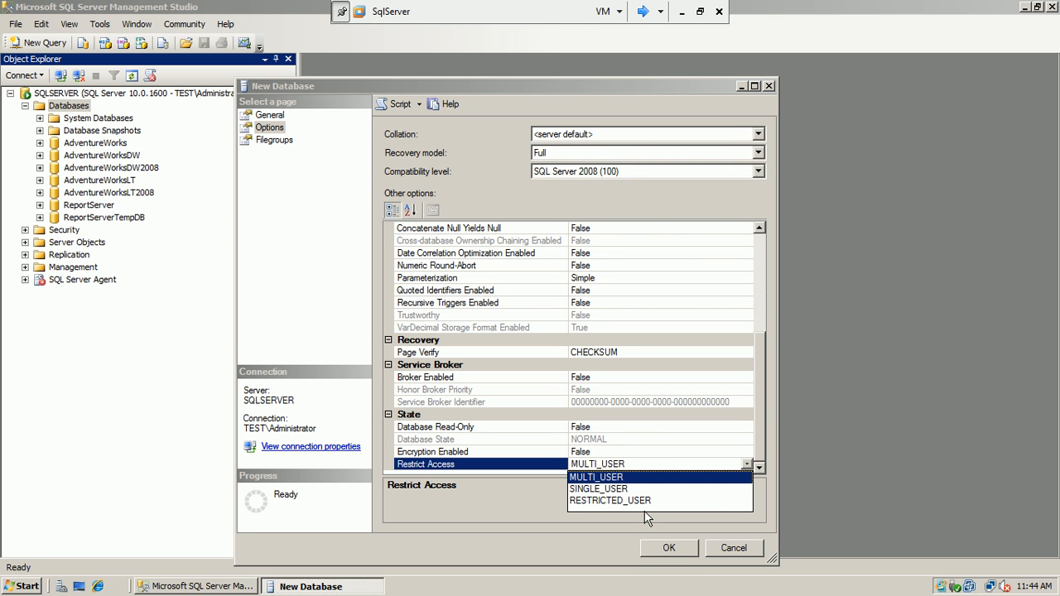
click(536, 493)
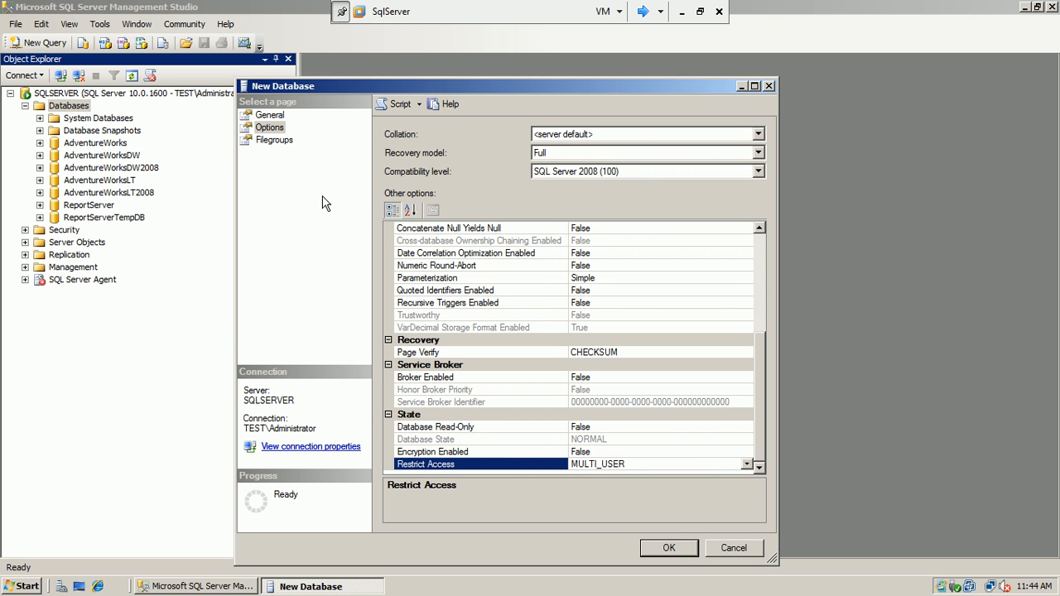
- Add an unnamed row filegroup below PRIMARY and remove it again
click(276, 142)
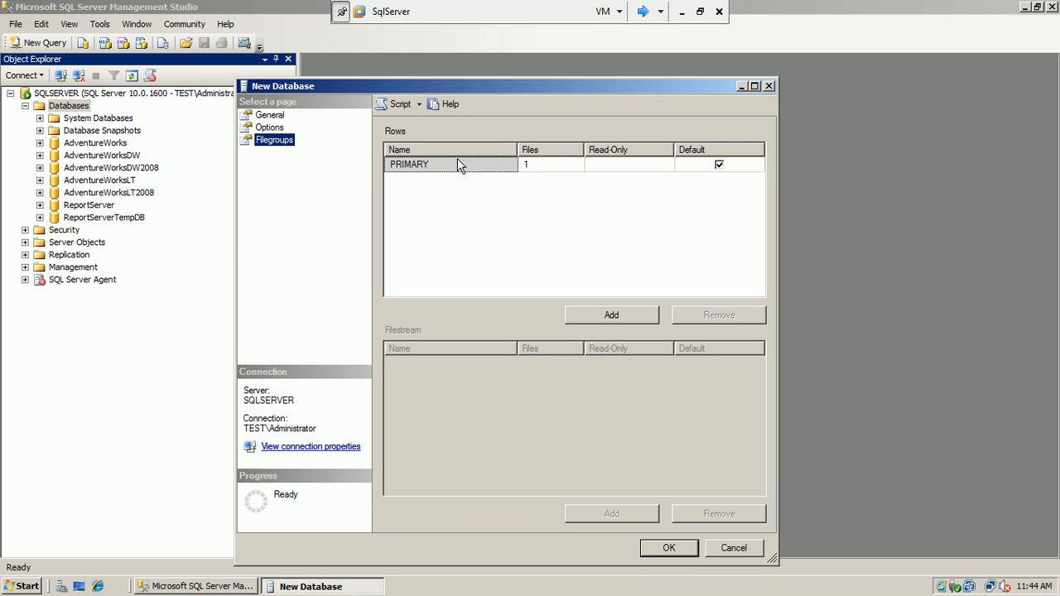
click(575, 321)
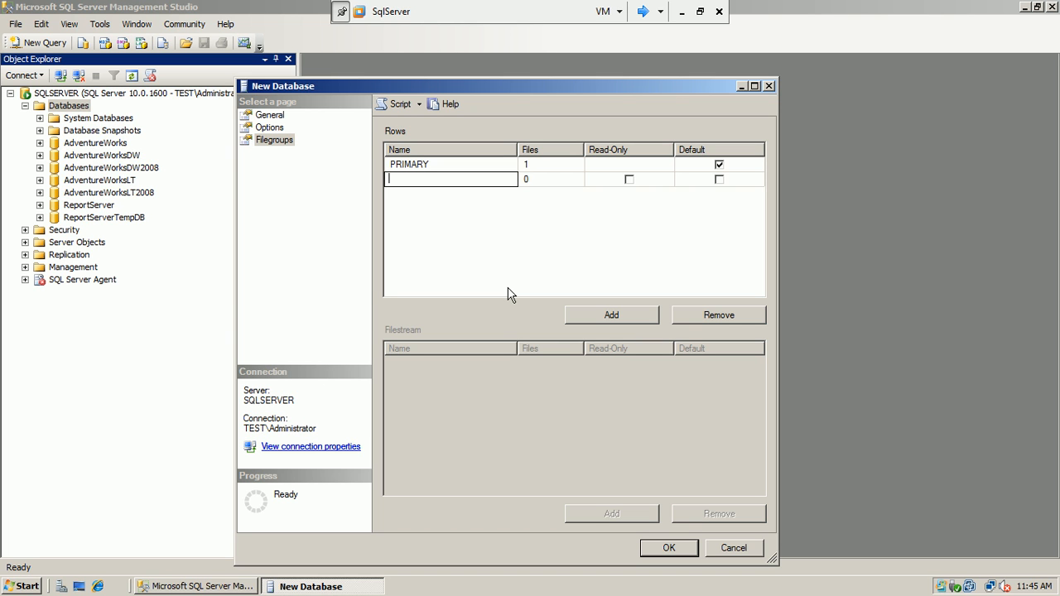
click(560, 207)
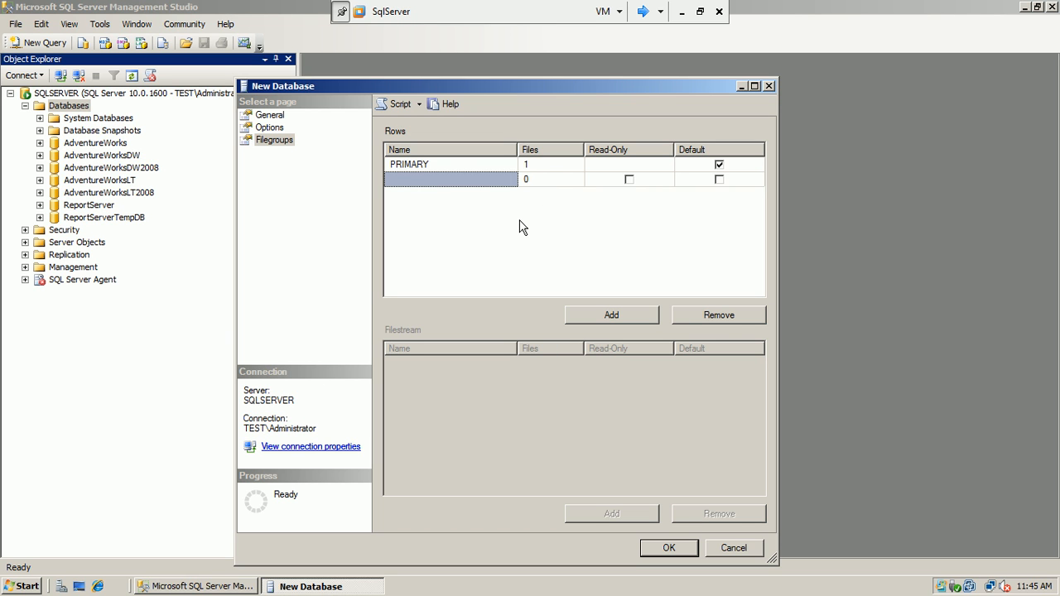
click(723, 318)
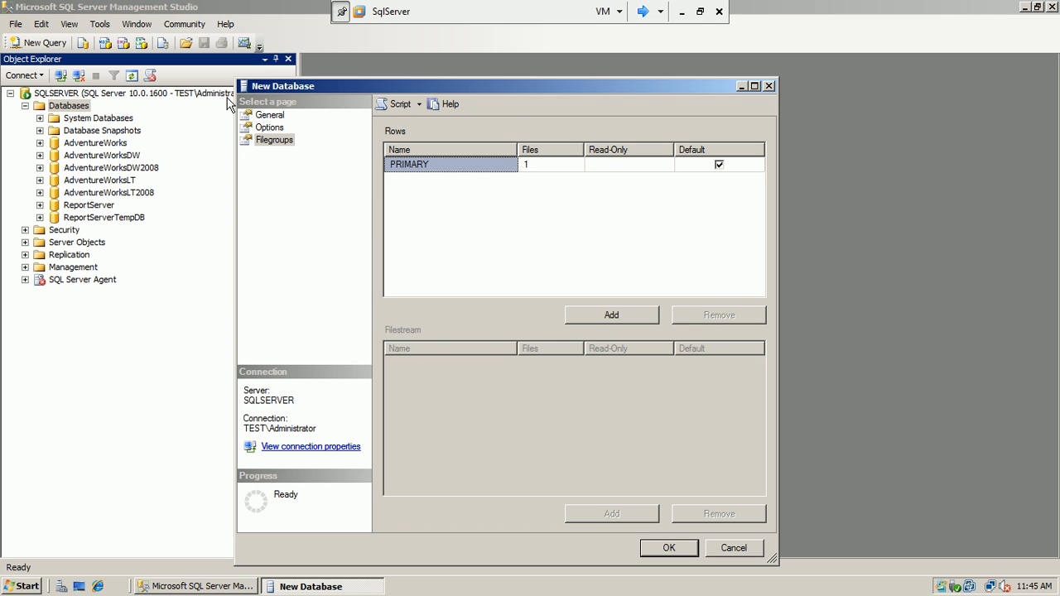
- Create the MatroCash&Cary database after checking its general settings, and expand it in the Databases folder
click(268, 115)
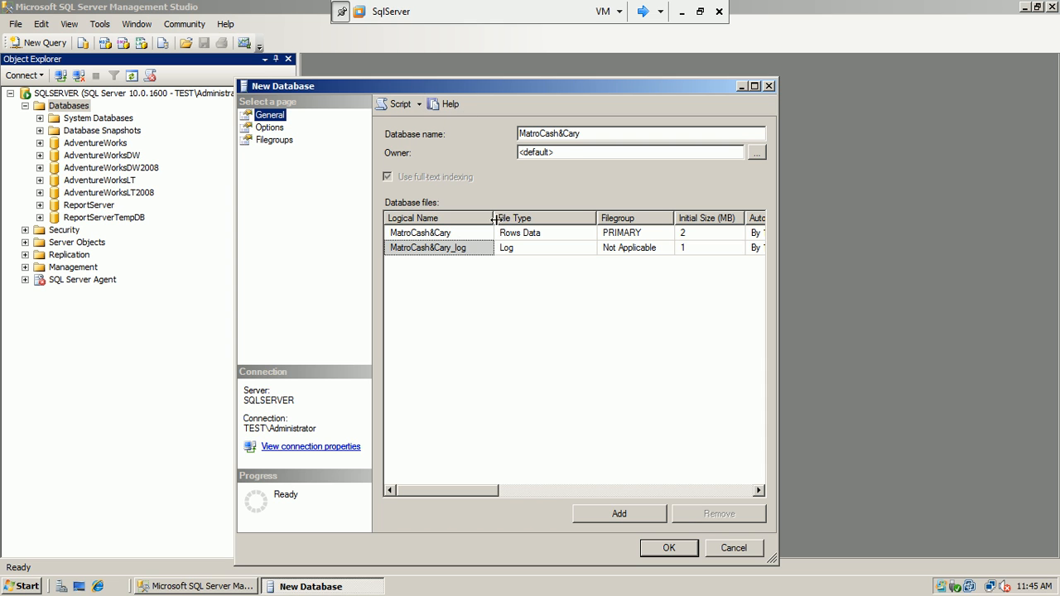
click(668, 549)
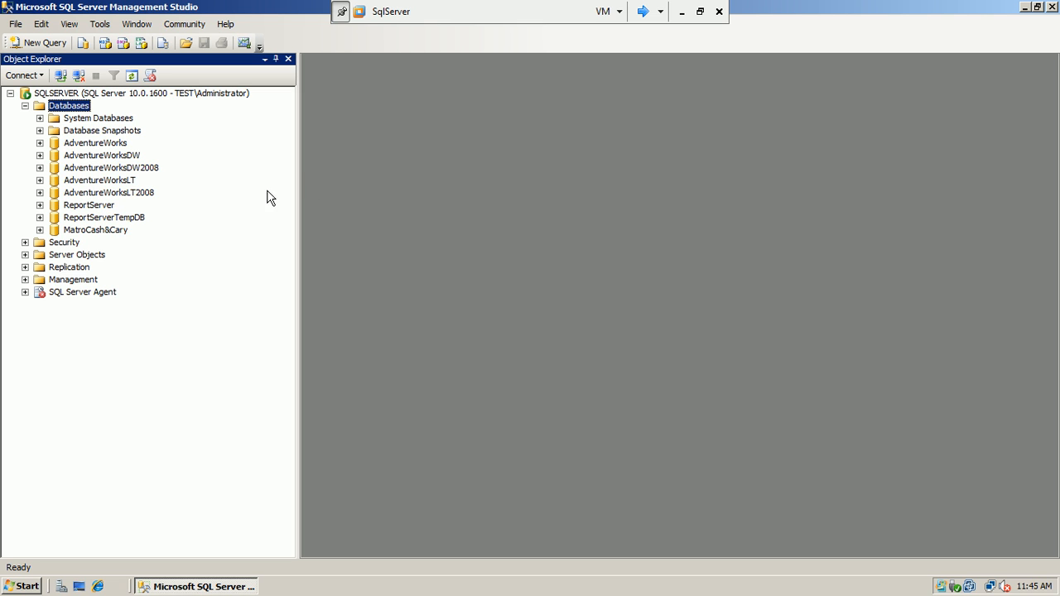
click(122, 230)
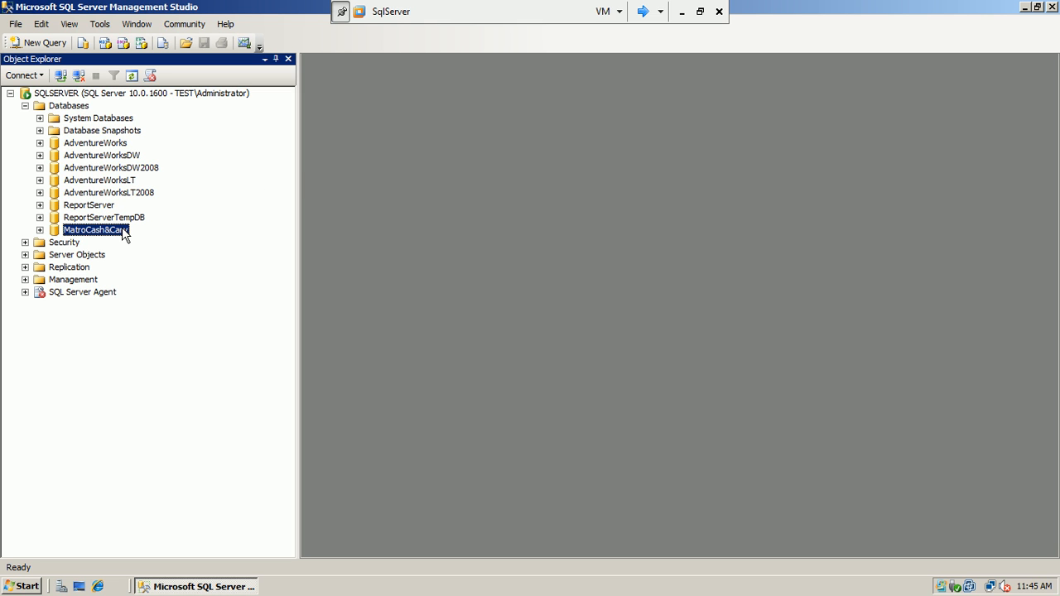
click(39, 230)
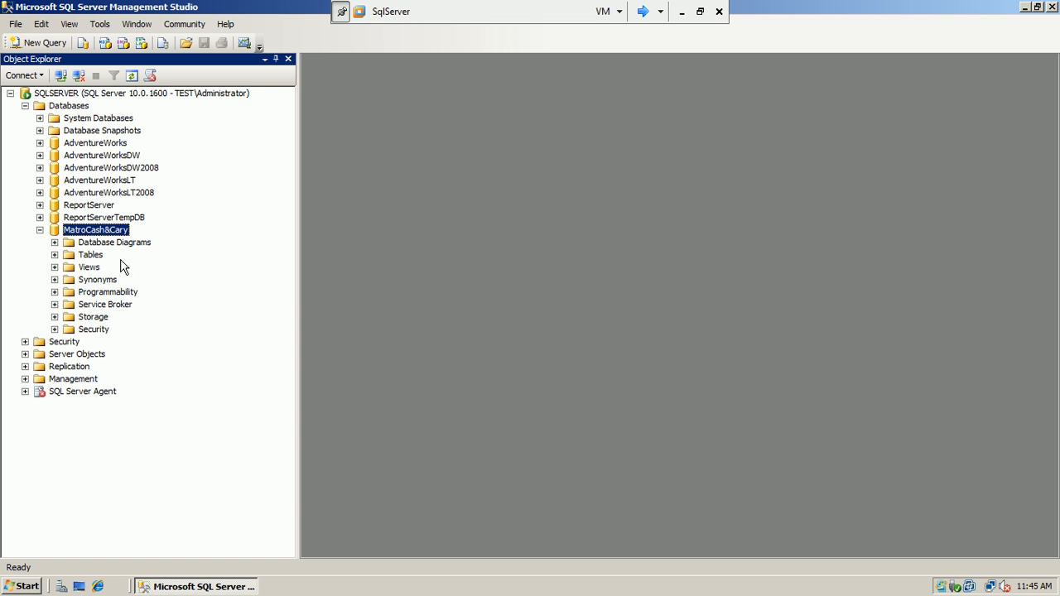
- Expand the Database Diagrams folder of MatroCash&Cary, create the diagramming support objects, and view the folder's available commands
click(93, 244)
click(54, 243)
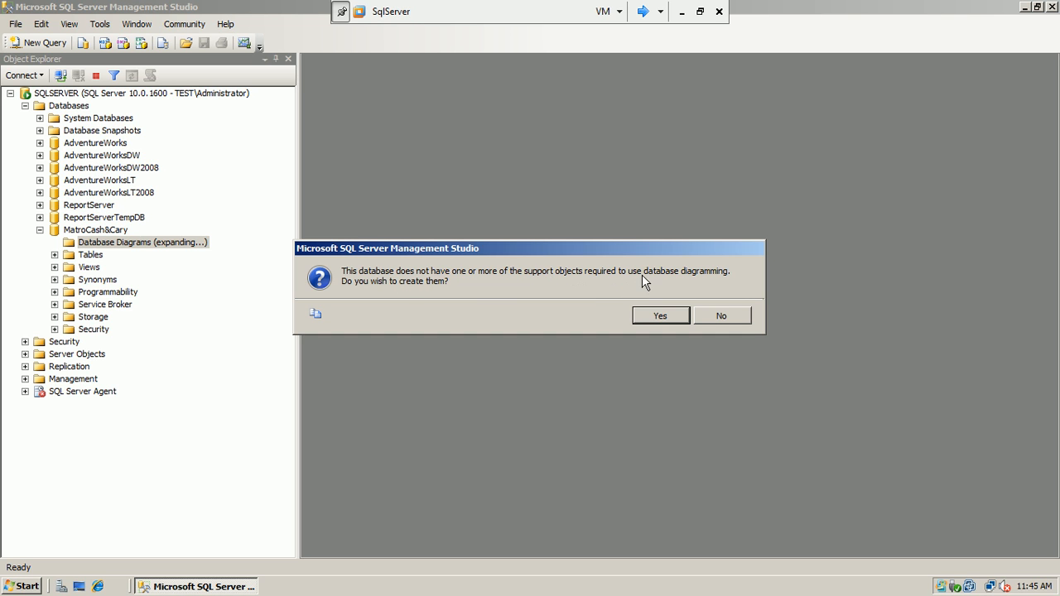
click(649, 316)
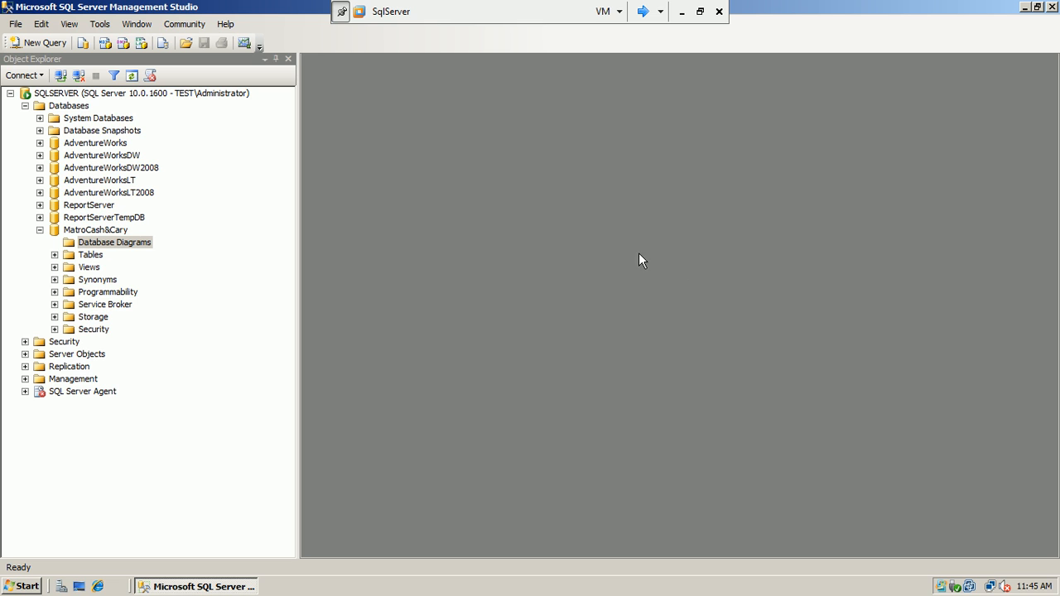
right_click(110, 248)
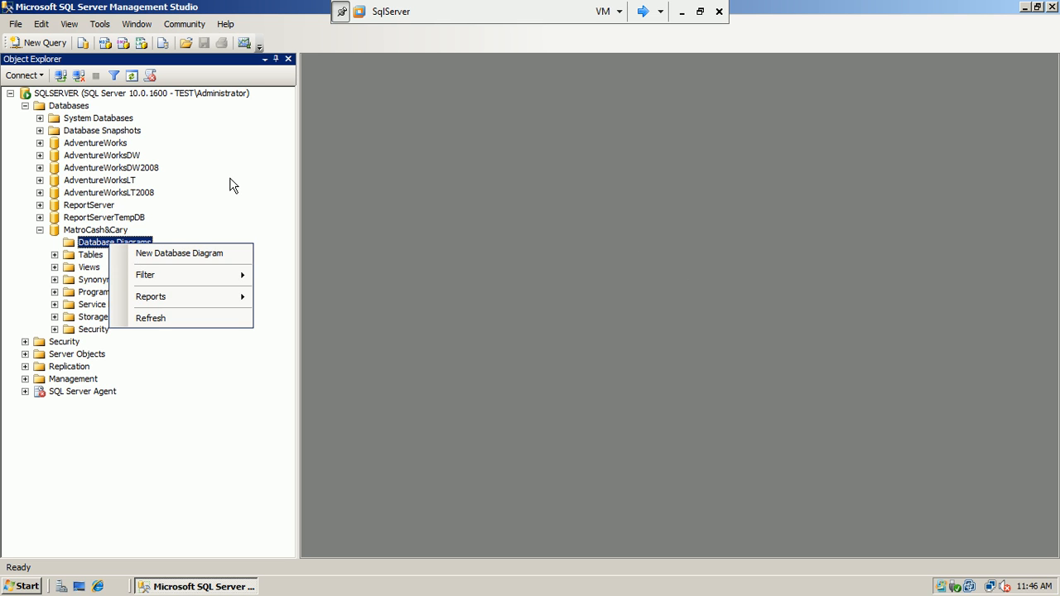
click(232, 184)
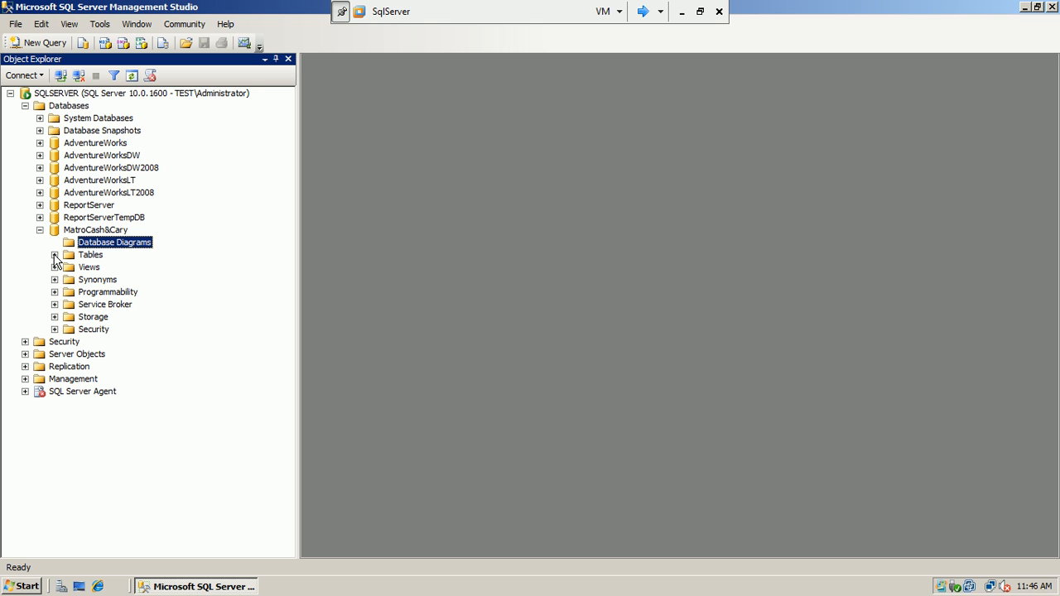
- Expand the Tables folder of MatroCash&Cary, examine the dbo.sysdiagrams system table's subfolders, and view the commands available for Tables
click(54, 255)
click(82, 255)
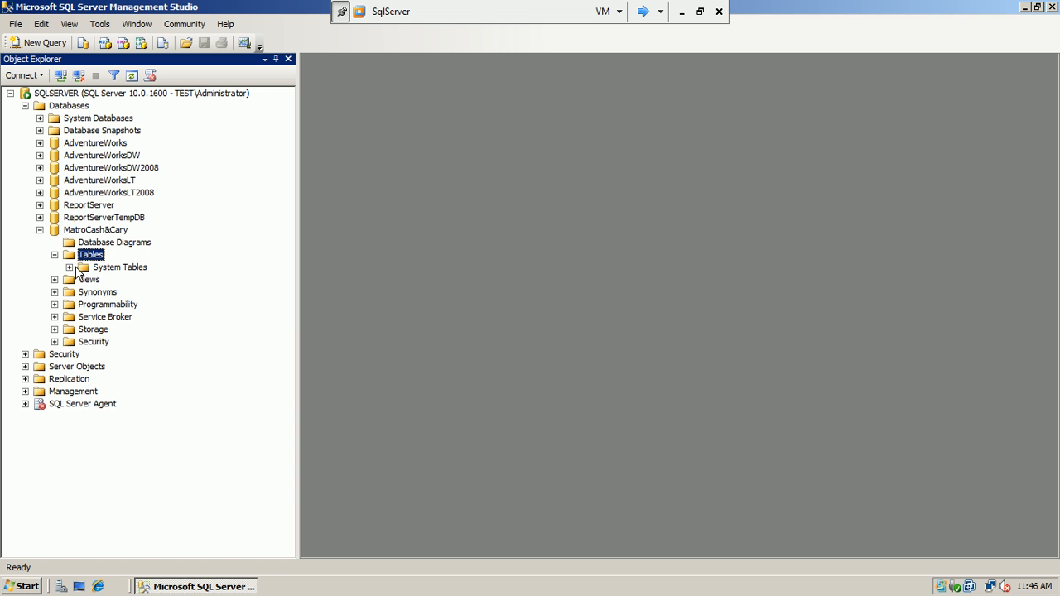
click(69, 267)
click(116, 280)
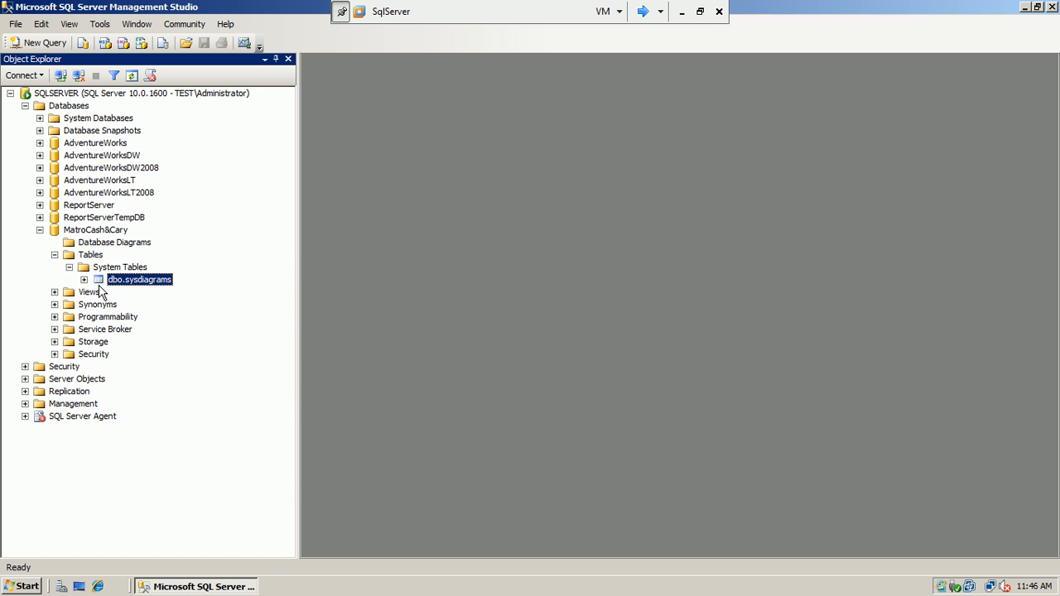
click(84, 280)
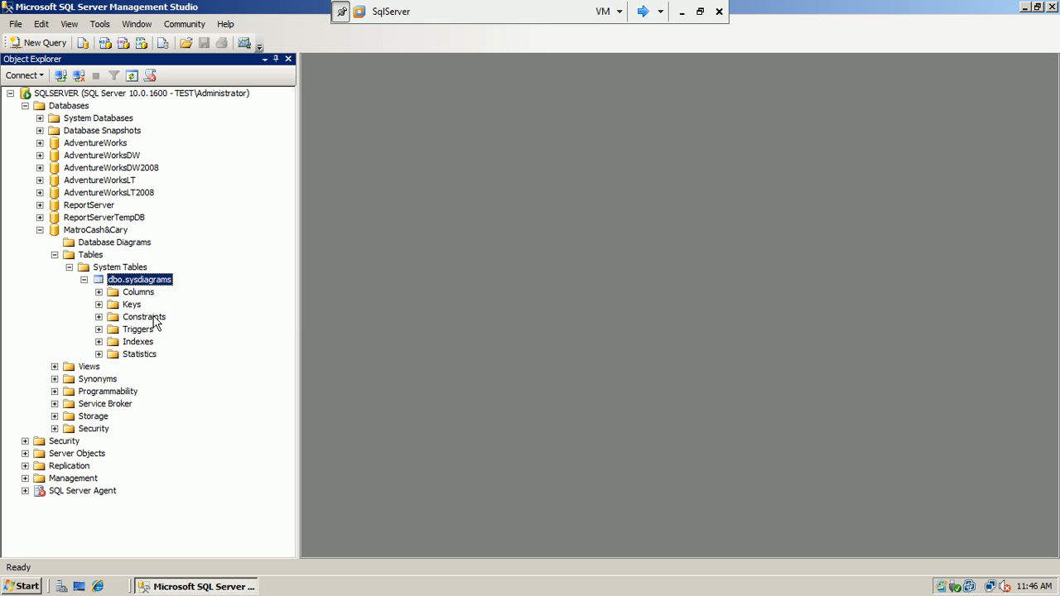
click(69, 267)
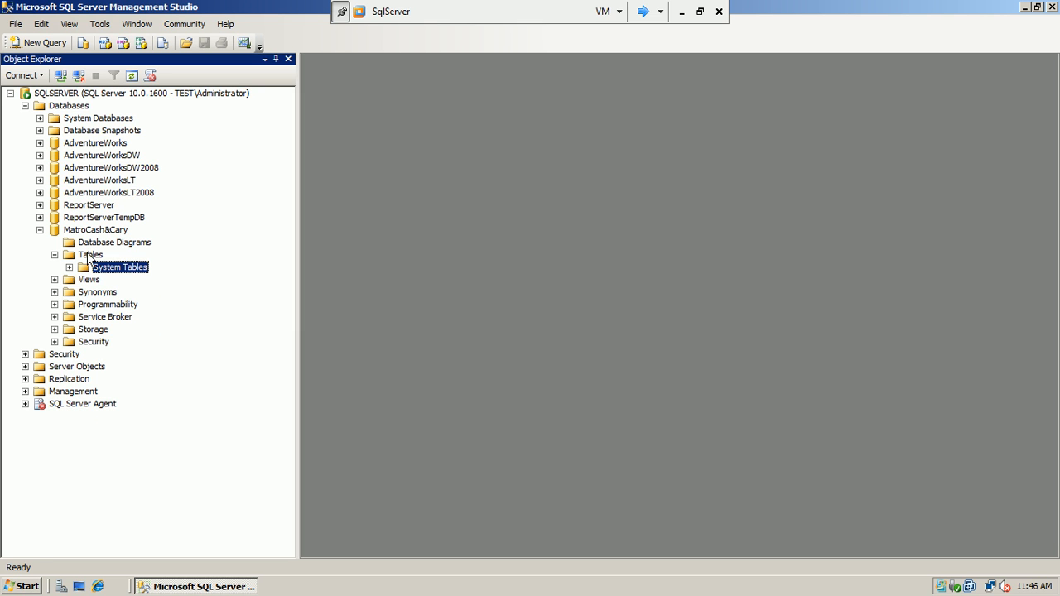
click(88, 256)
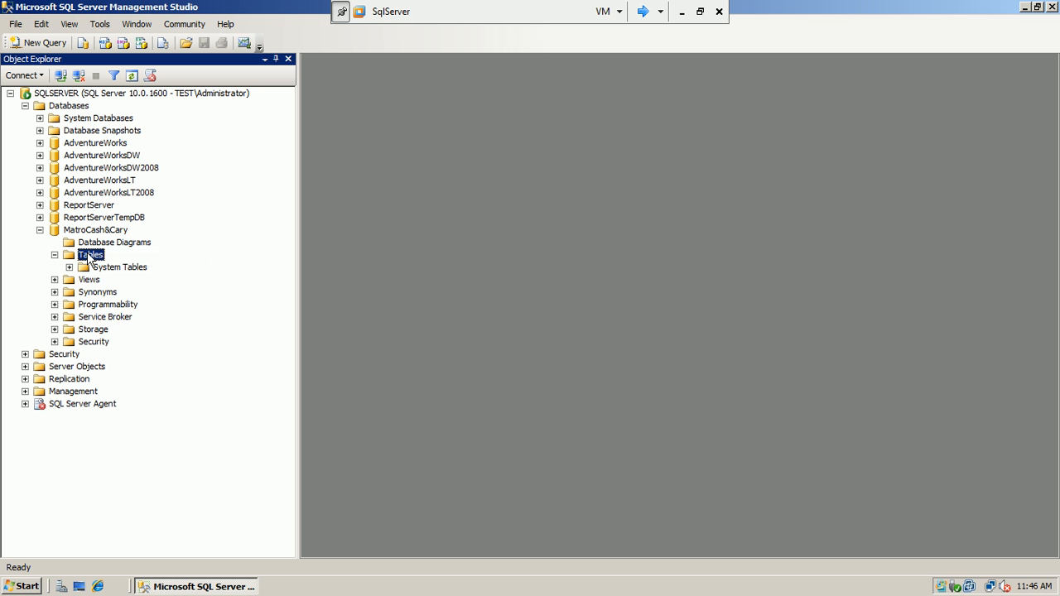
right_click(88, 256)
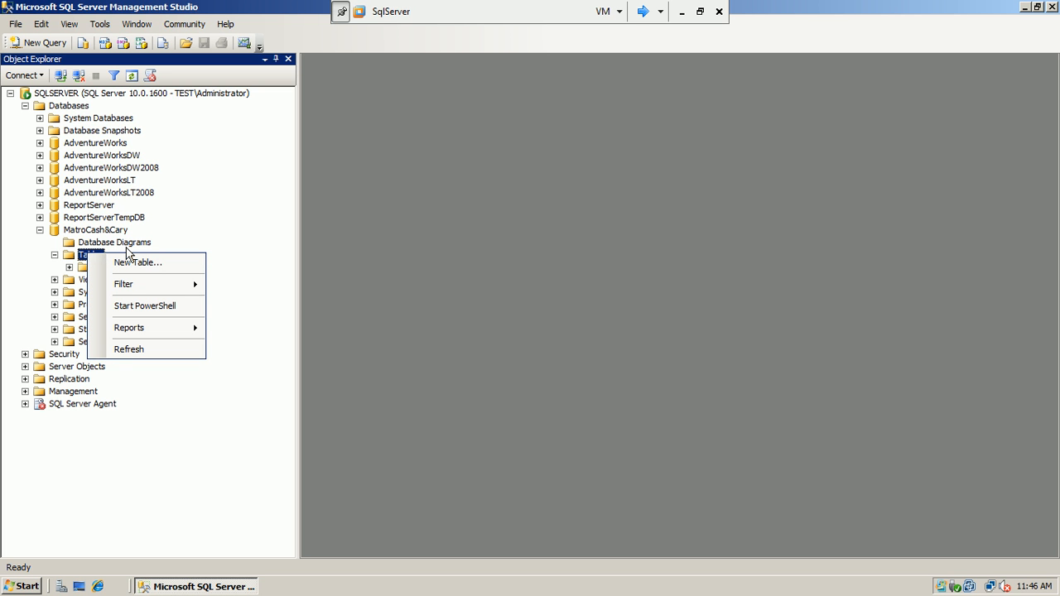
- Take the virtual machine out of full screen, collapse MatroCash&Cary, and examine the database's commands, including the Script Database as options
click(700, 11)
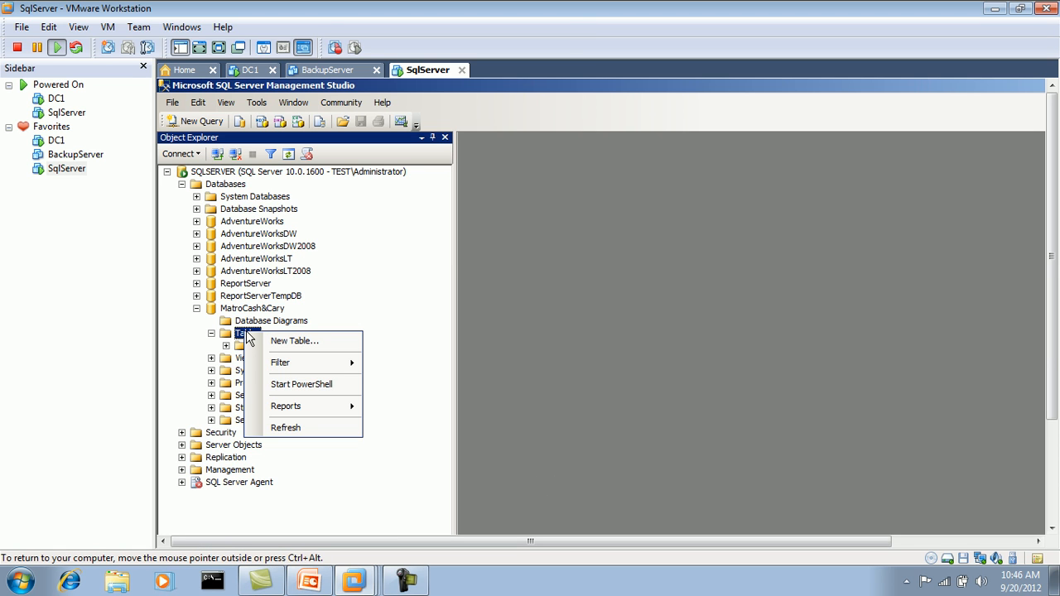
click(198, 310)
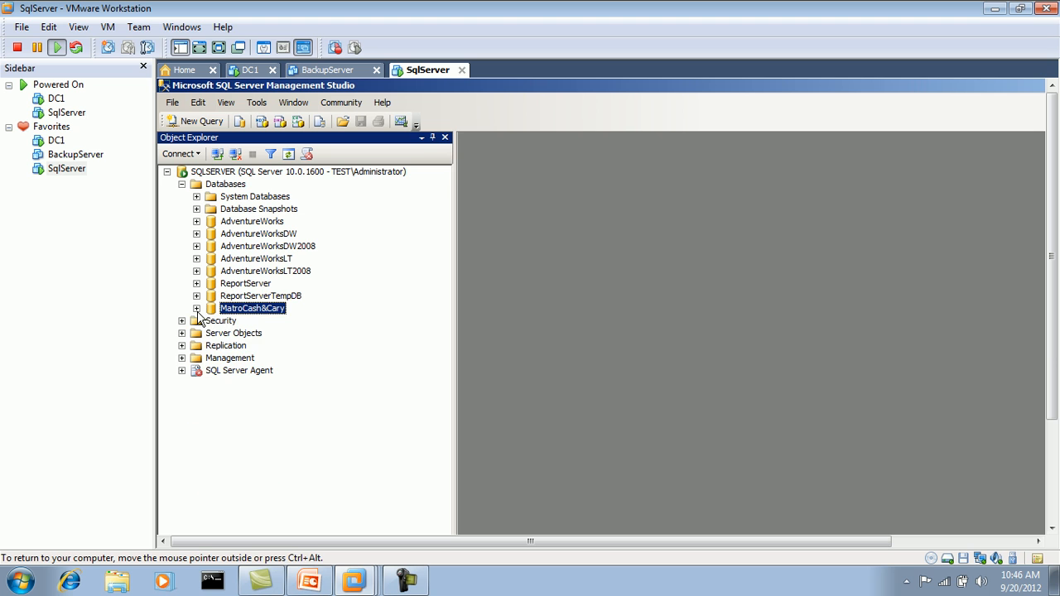
right_click(248, 311)
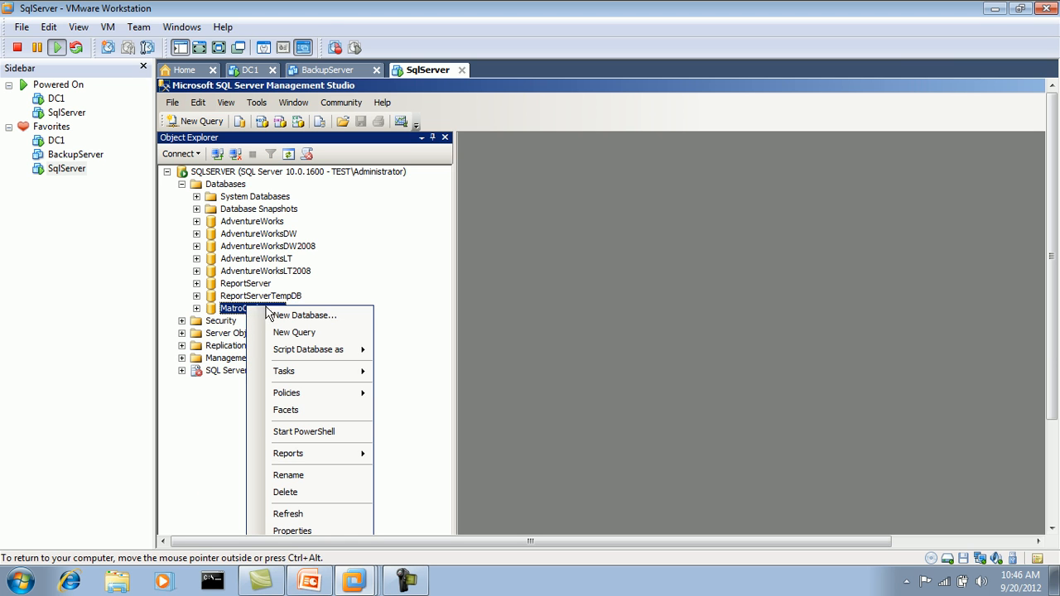
mouse_move(318, 355)
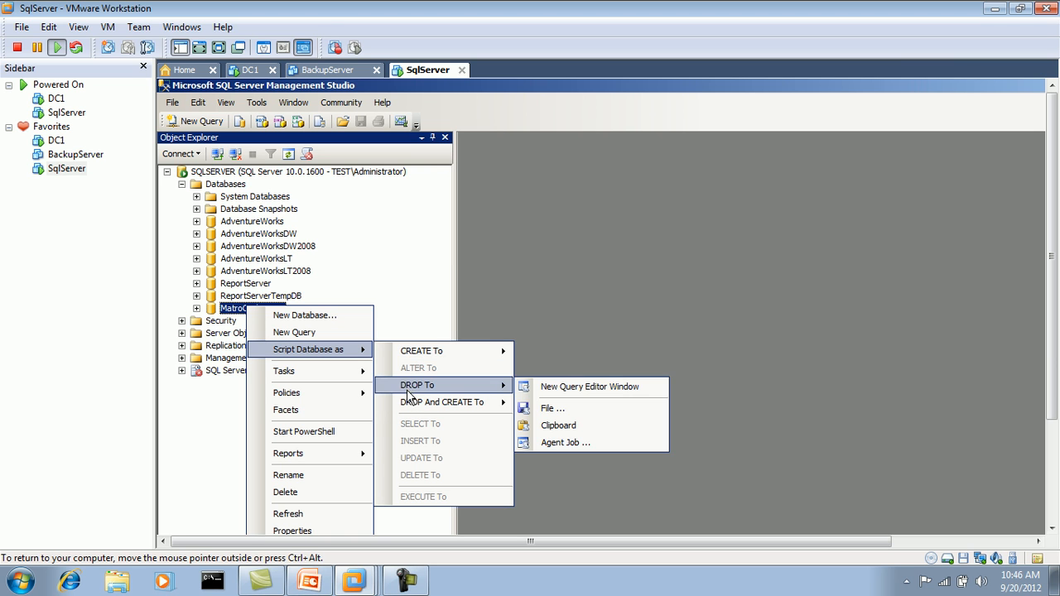
mouse_move(412, 406)
mouse_move(343, 378)
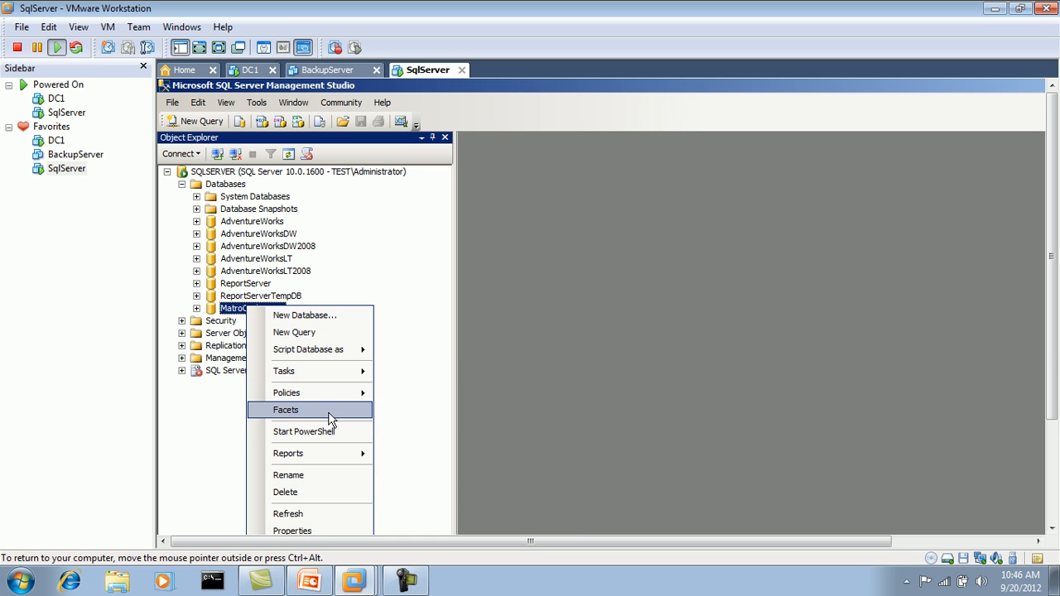
click(227, 312)
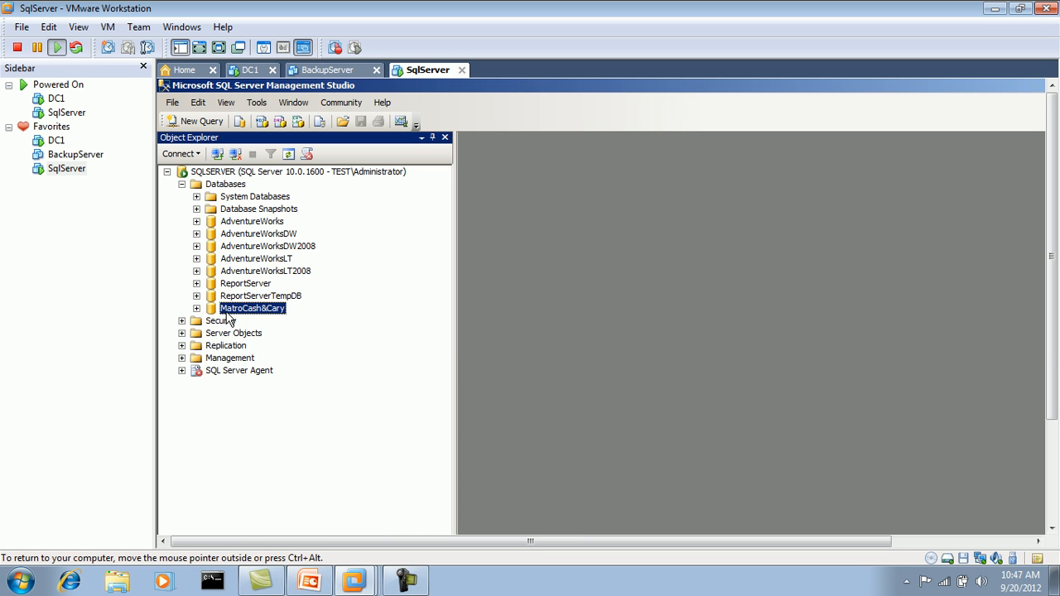
click(265, 320)
click(405, 580)
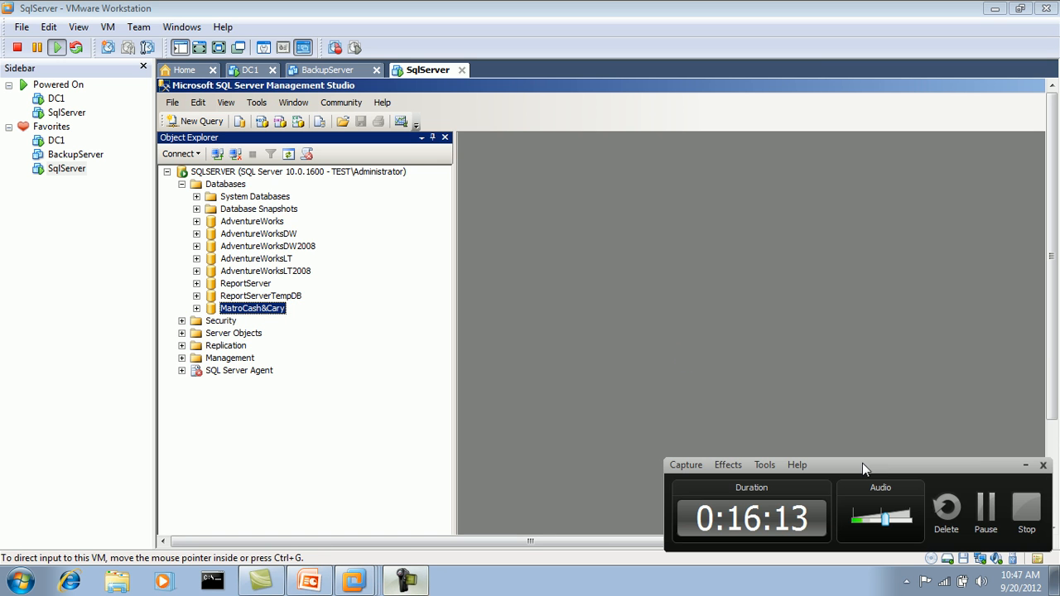
click(983, 521)
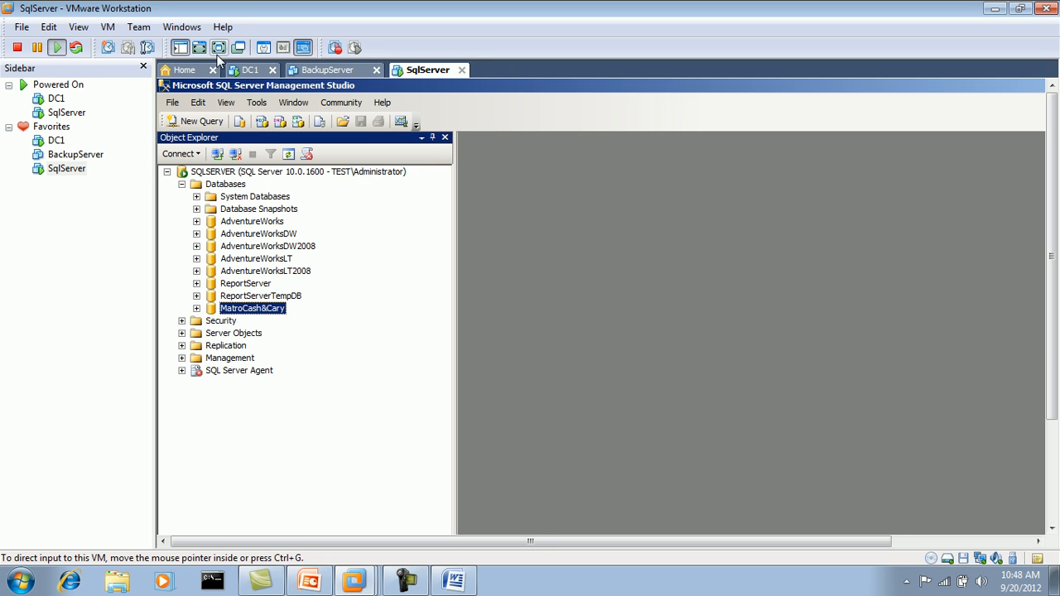
- Return the virtual machine to full screen, expand MatroCash&Cary with Tables collapsed, and switch to the Word document showing the E-R diagram
click(218, 51)
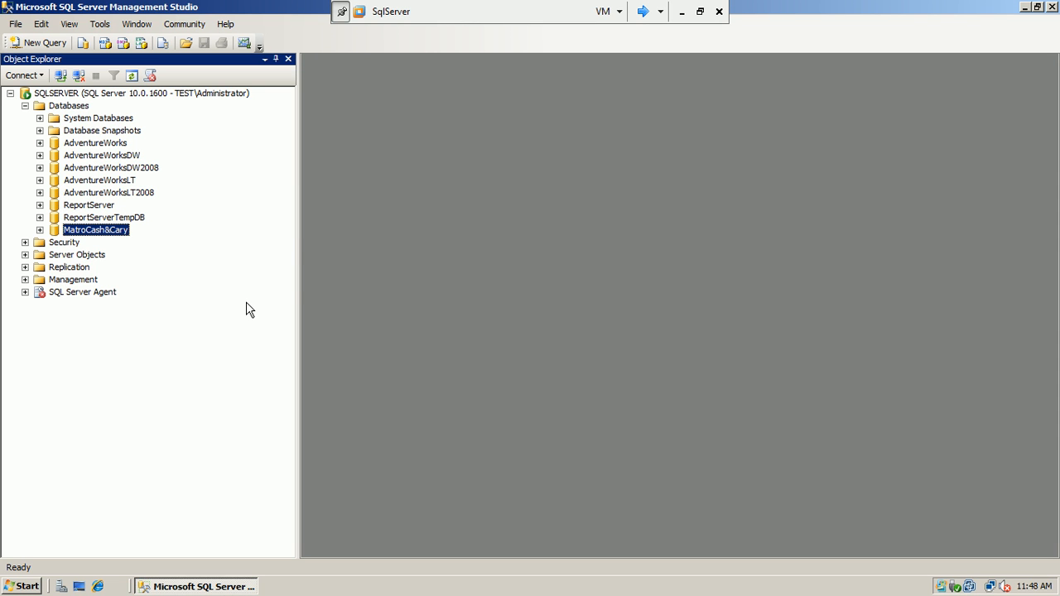
click(40, 229)
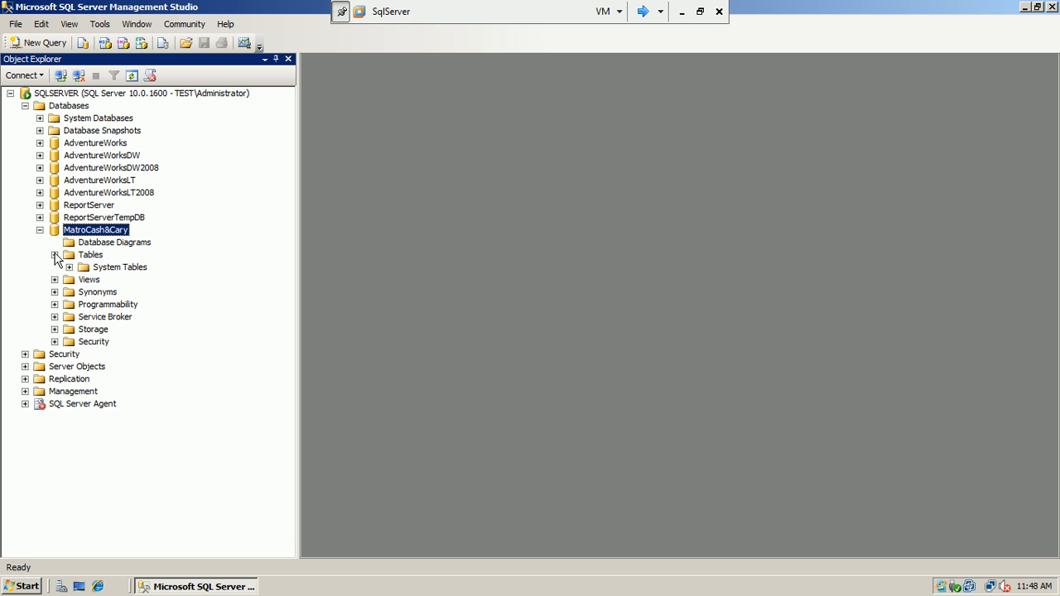
click(55, 255)
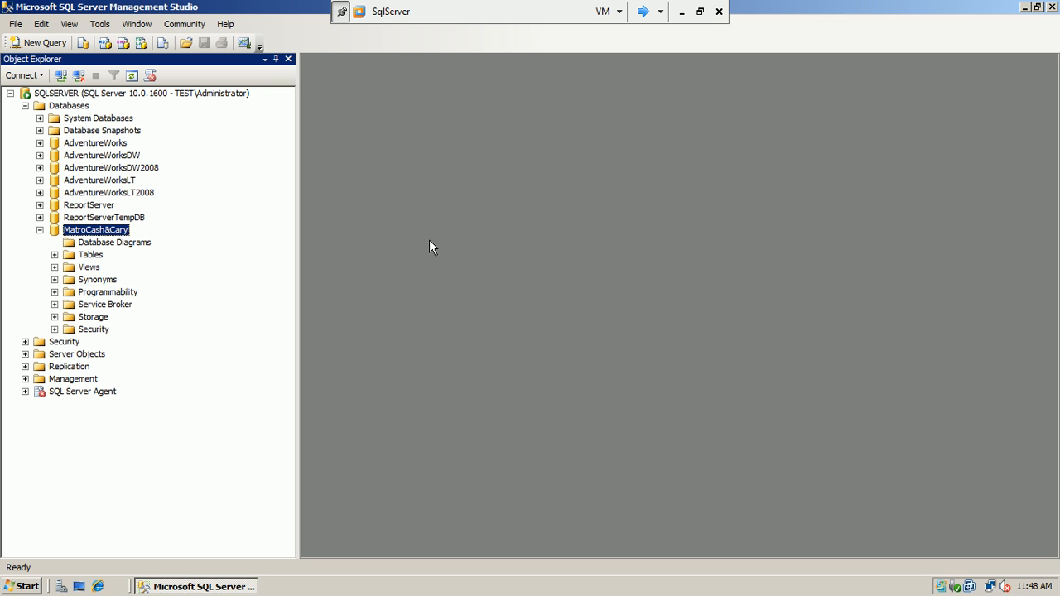
click(682, 11)
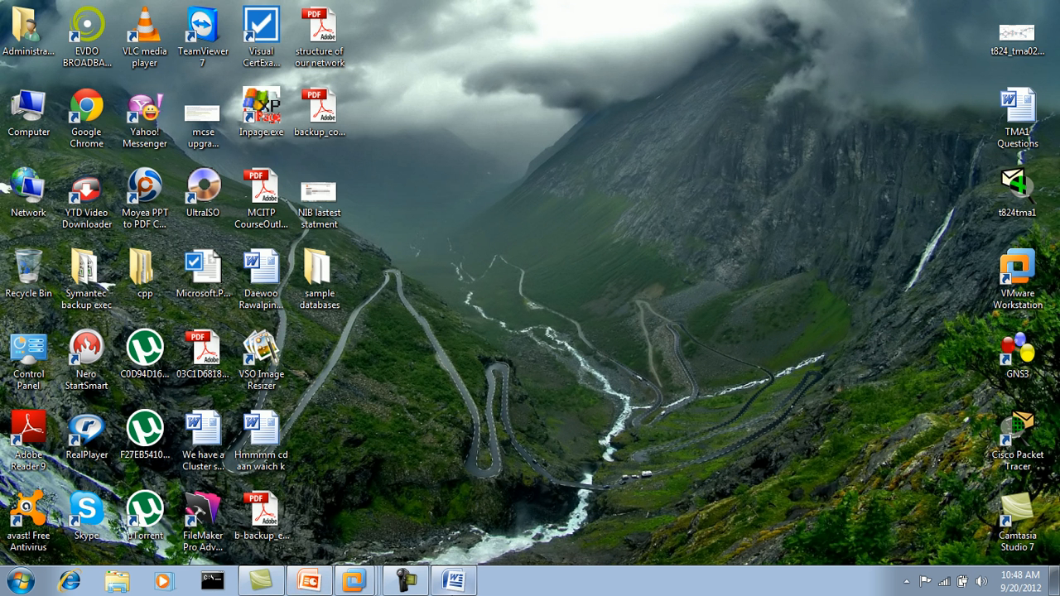
click(456, 582)
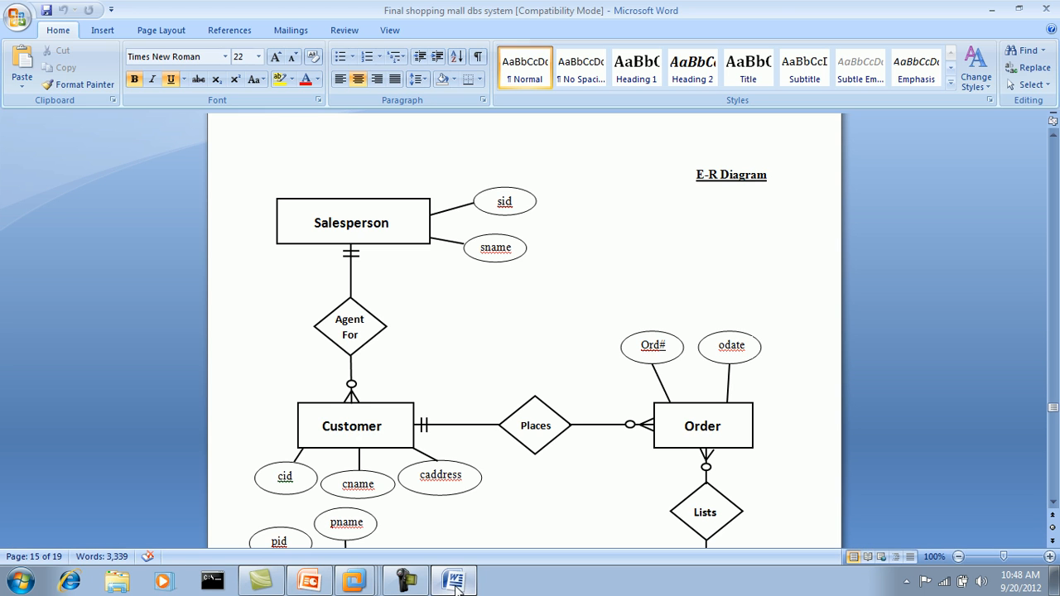
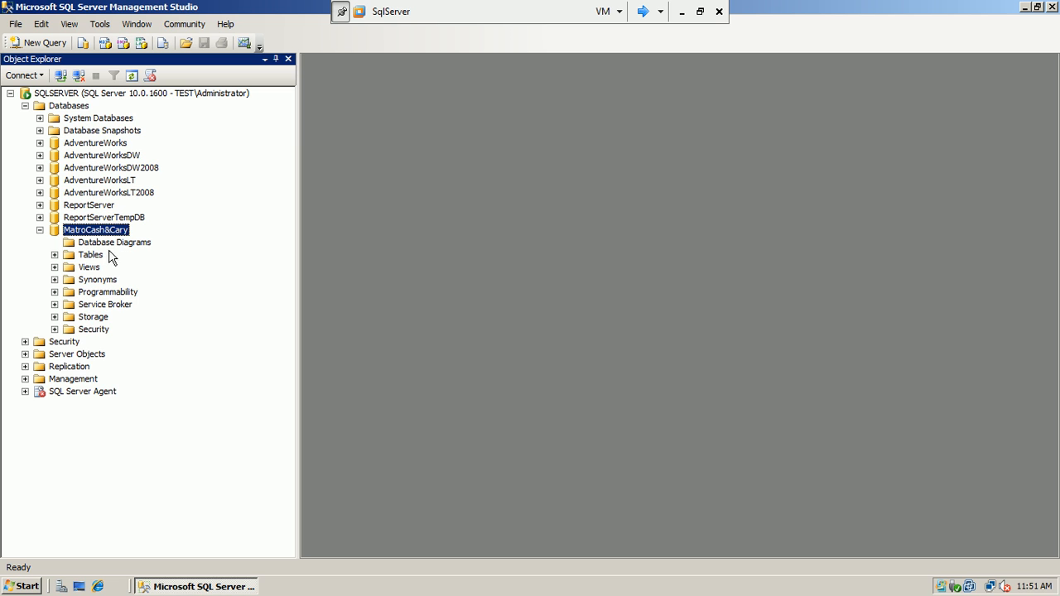
- Start a new table in the Tables folder of MatroCash&Cary
click(54, 254)
click(53, 254)
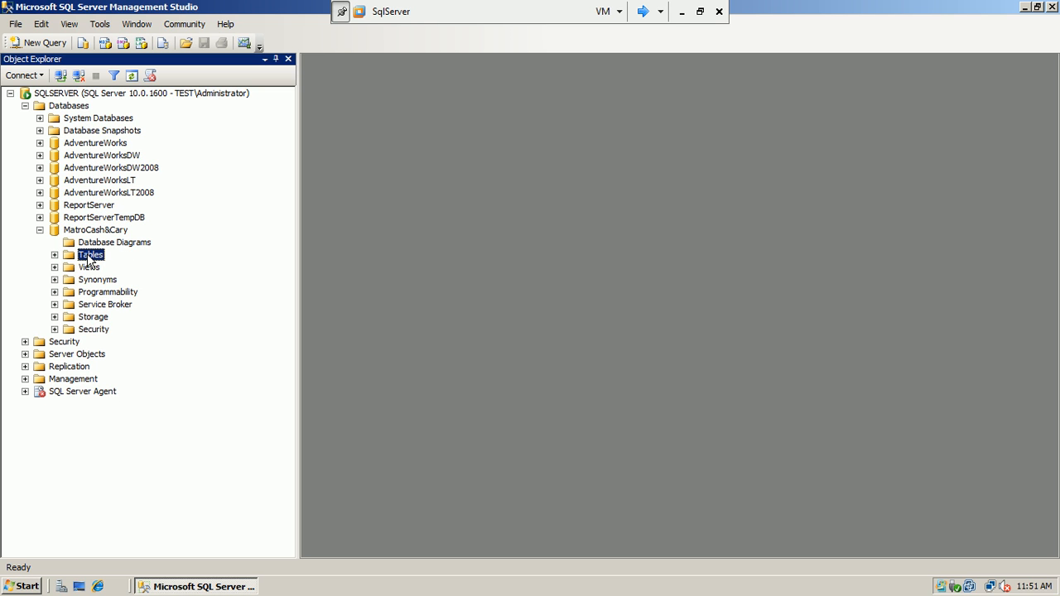
right_click(87, 253)
click(124, 262)
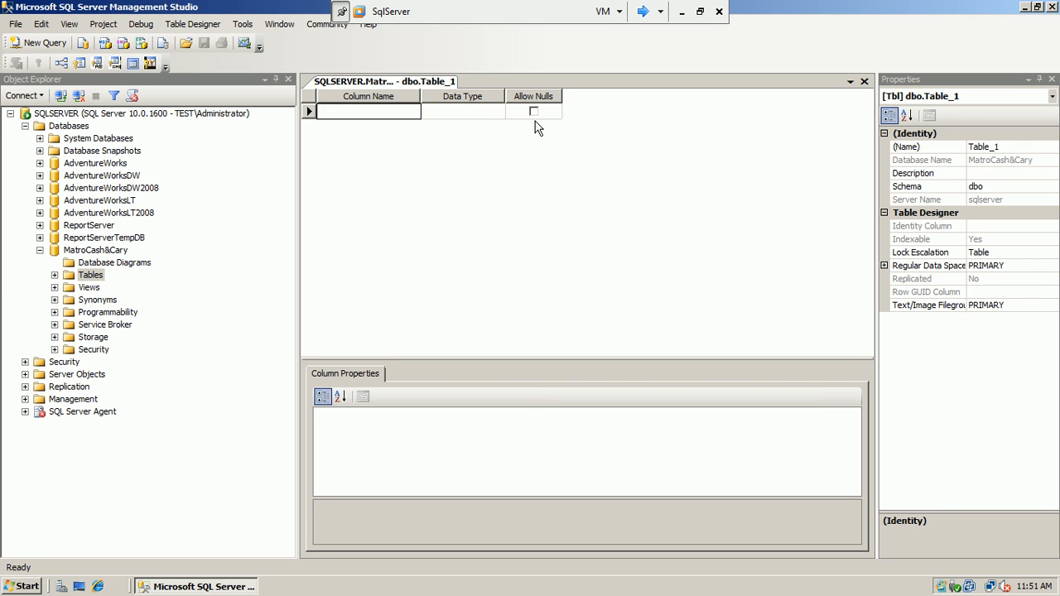
- Check the SalesPerson attributes in the Word document's relational model, and switch back to the SqlServer virtual machine
click(685, 13)
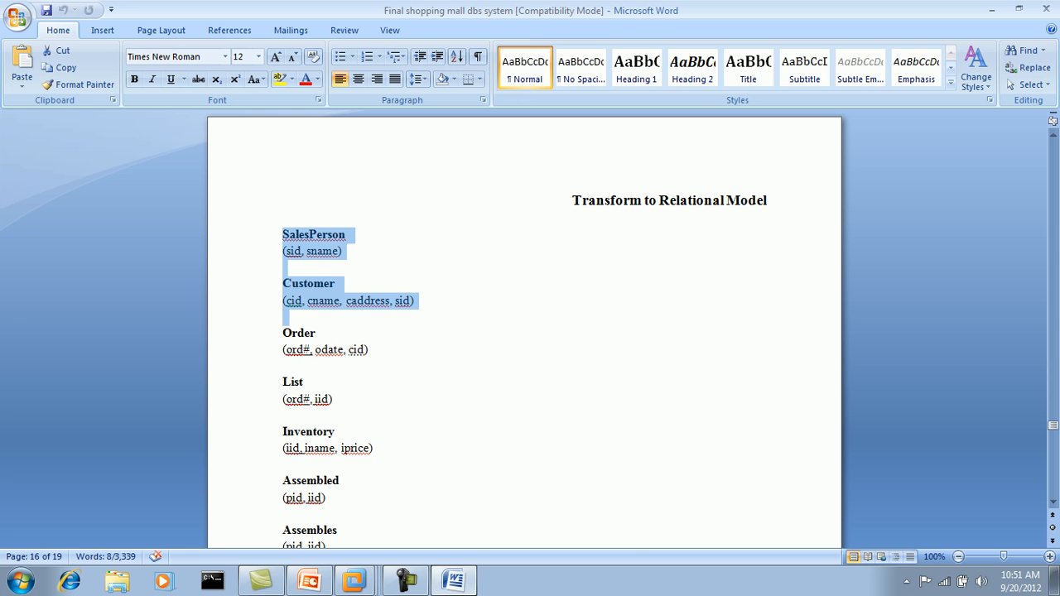
click(324, 252)
mouse_move(458, 589)
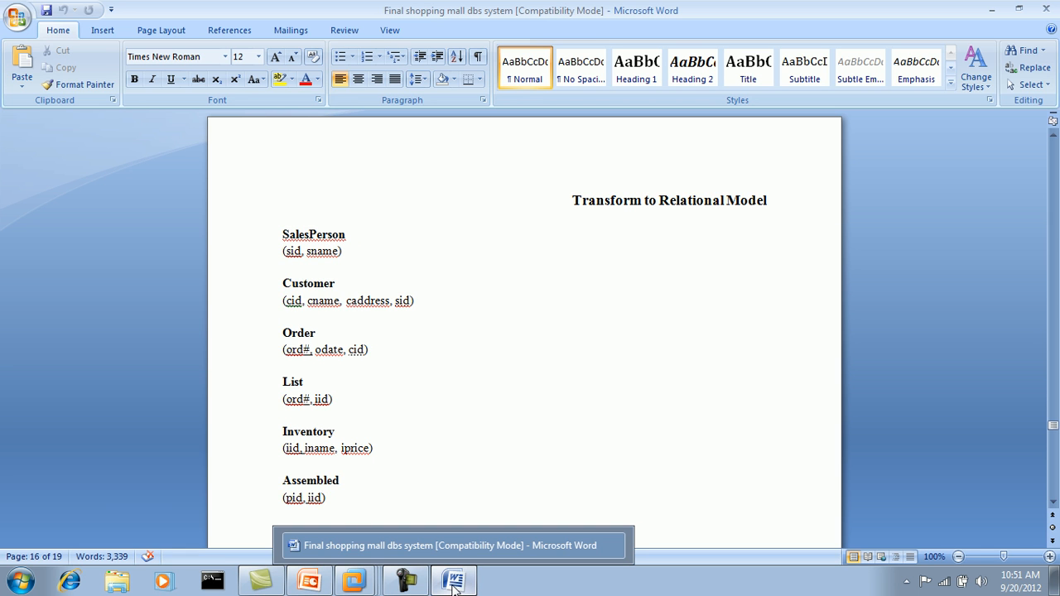
mouse_move(357, 583)
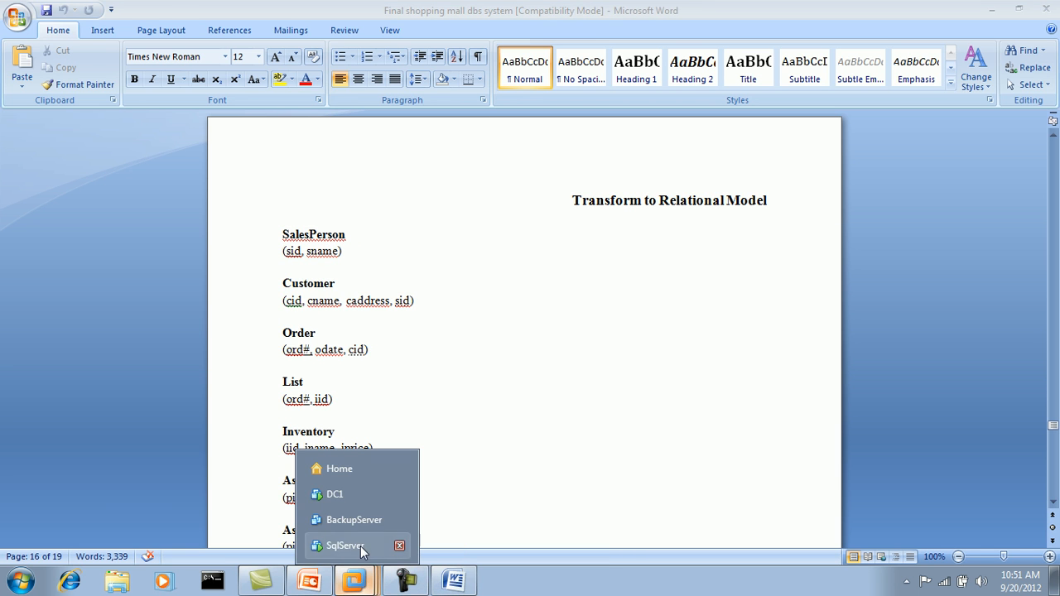
click(360, 545)
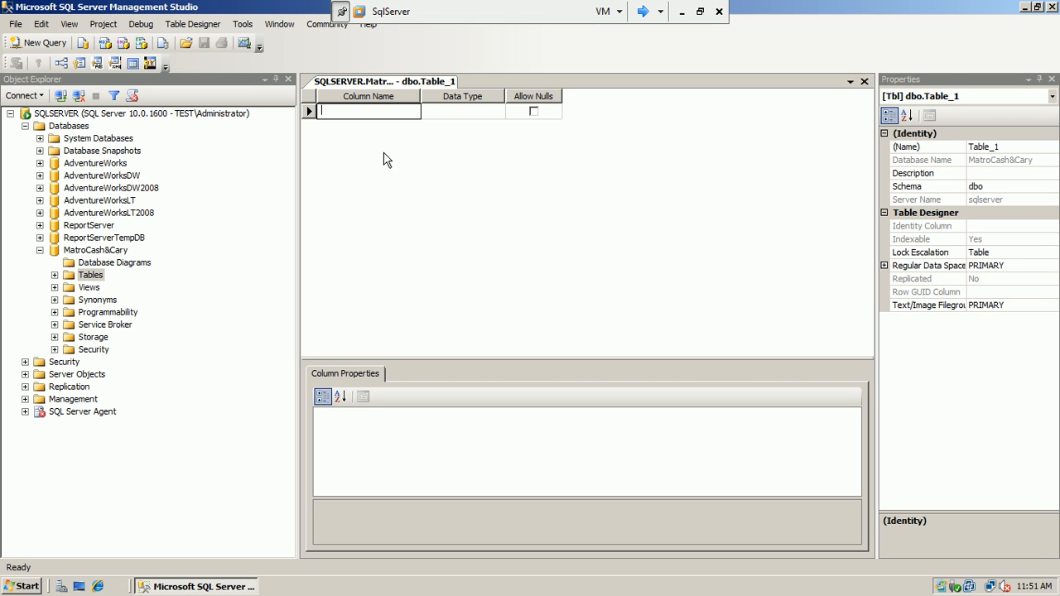
- Add a SID column with data type nchar(10) to the new table after reviewing the available types, and disallow nulls for it
text(Sl)
text(D)
click(480, 112)
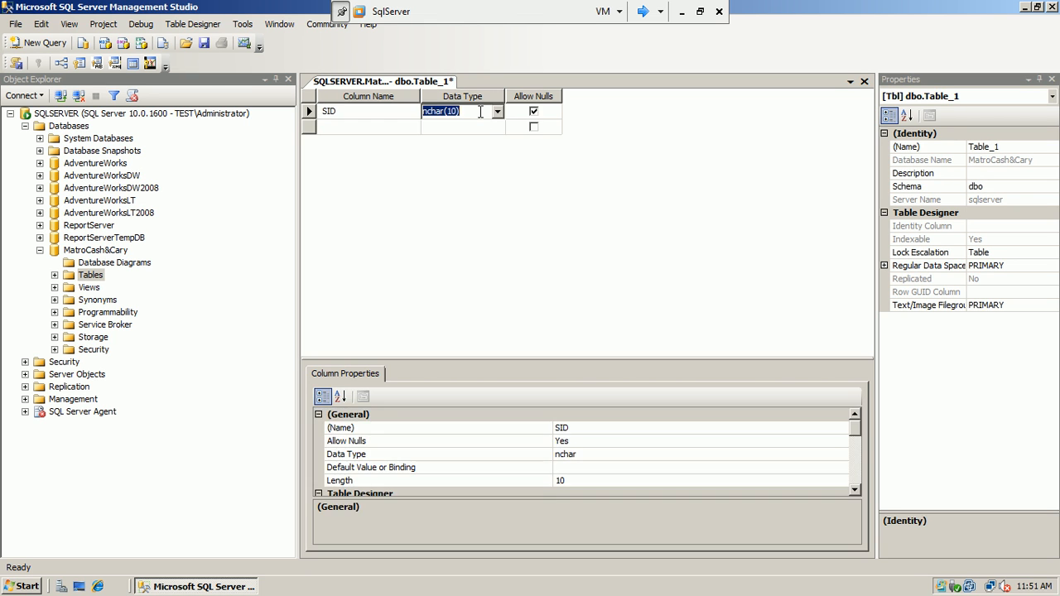
click(498, 113)
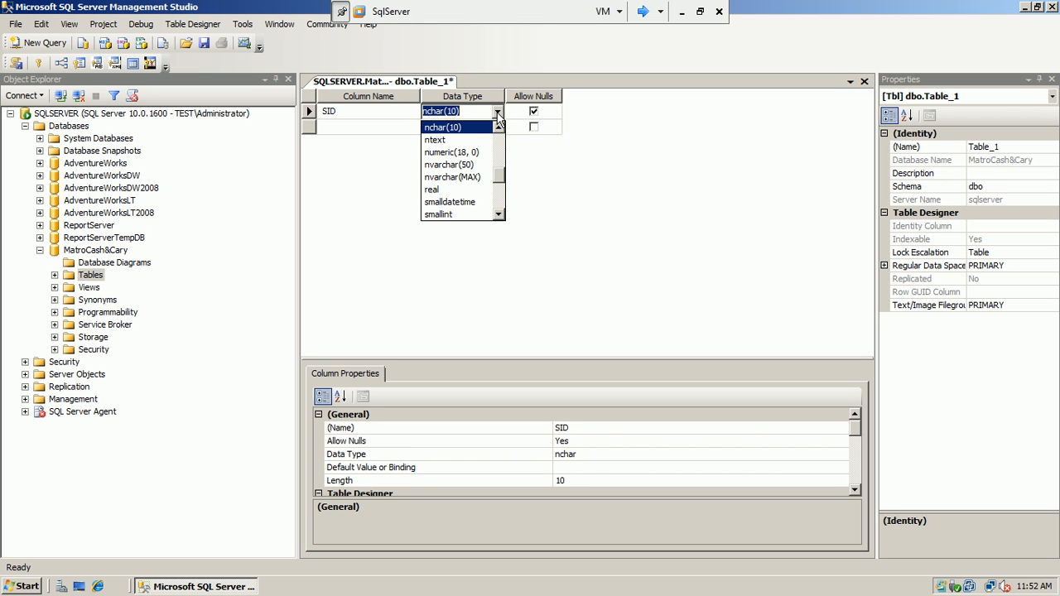
mouse_move(499, 182)
mouse_down()
mouse_move(499, 151)
mouse_move(496, 174)
mouse_up()
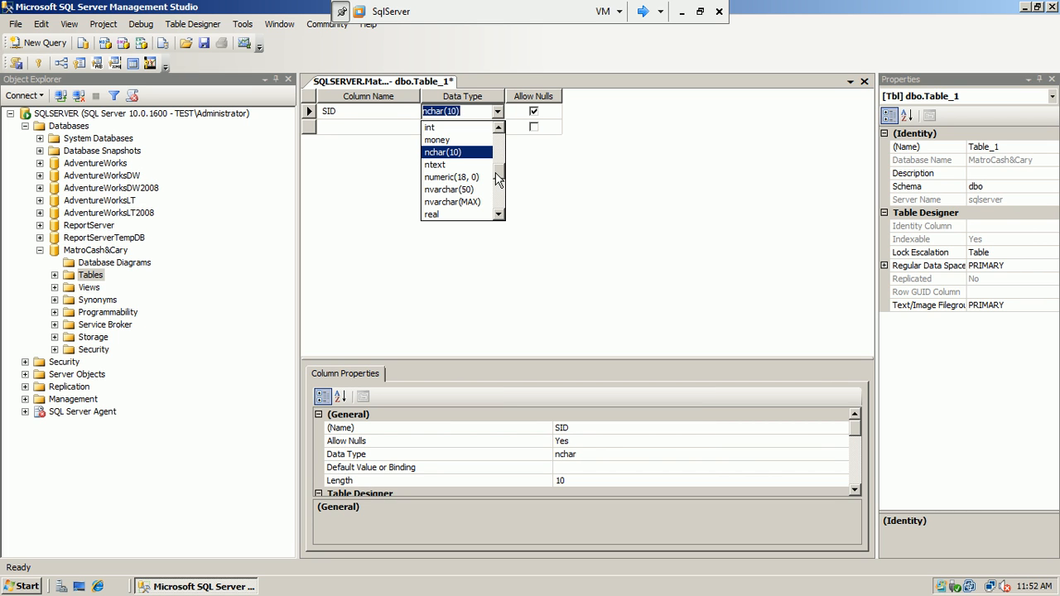
click(511, 71)
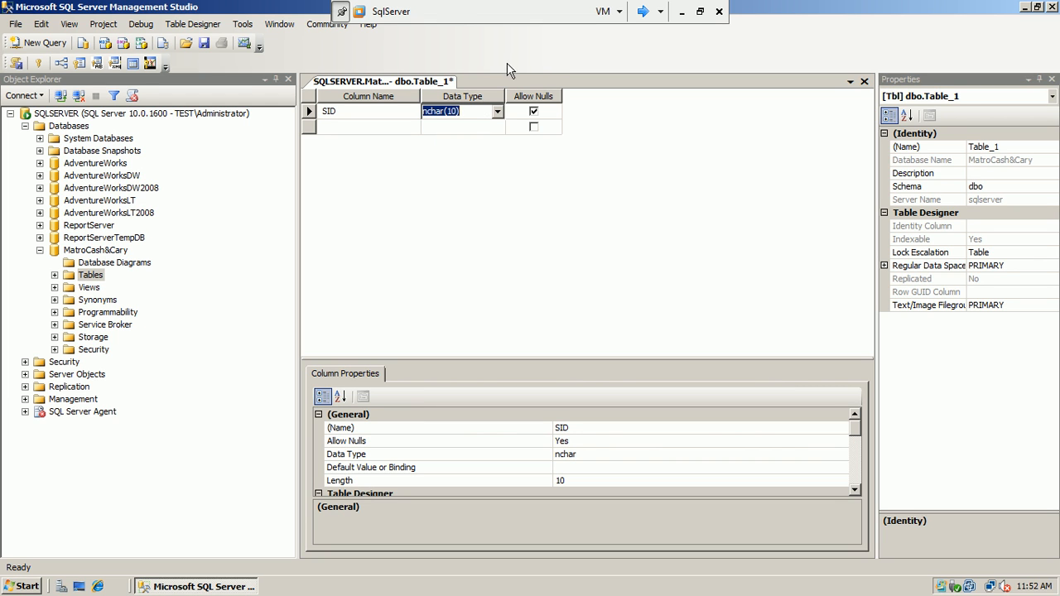
click(534, 111)
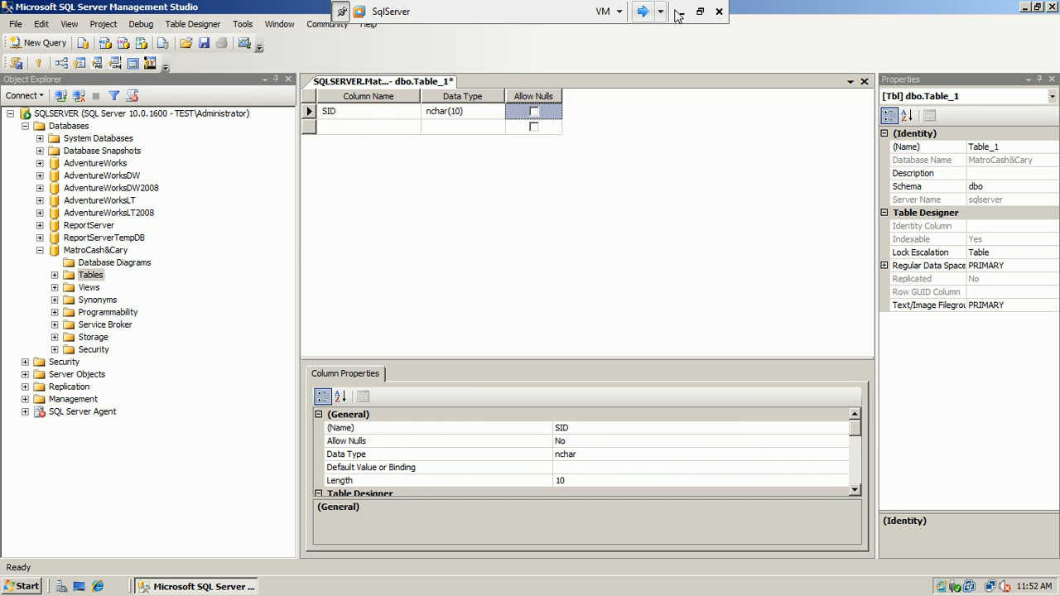
- Add a second column named Sname with data type nchar(10), and disallow nulls for it
click(384, 131)
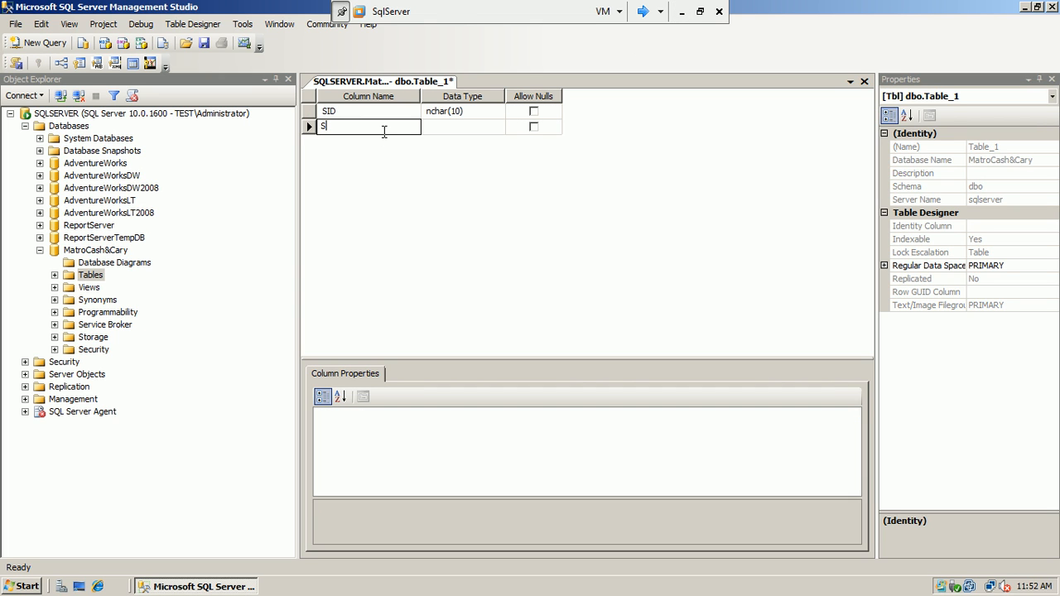
text(Sname)
click(497, 129)
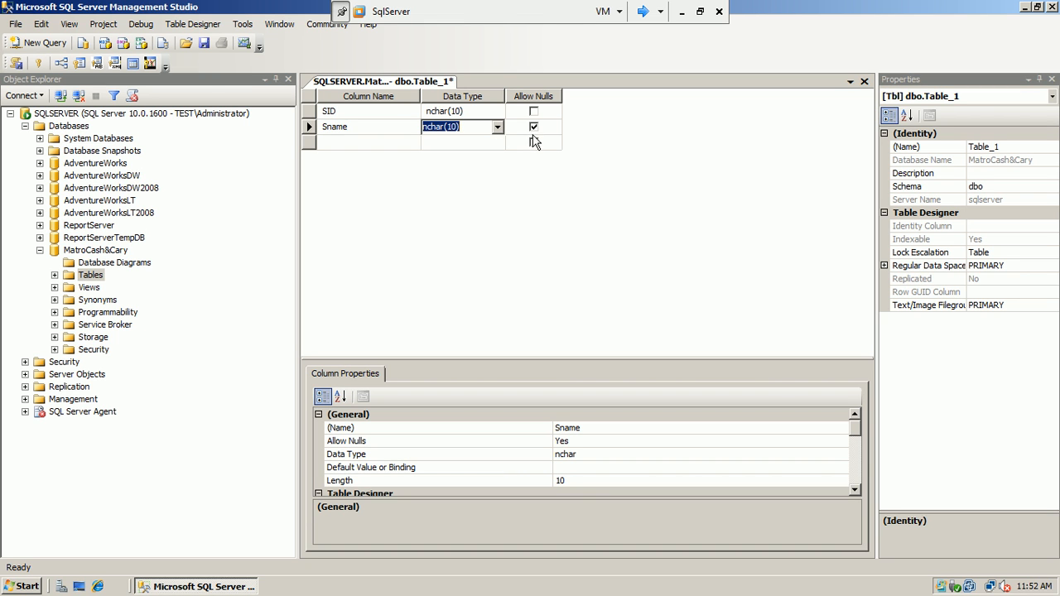
click(534, 127)
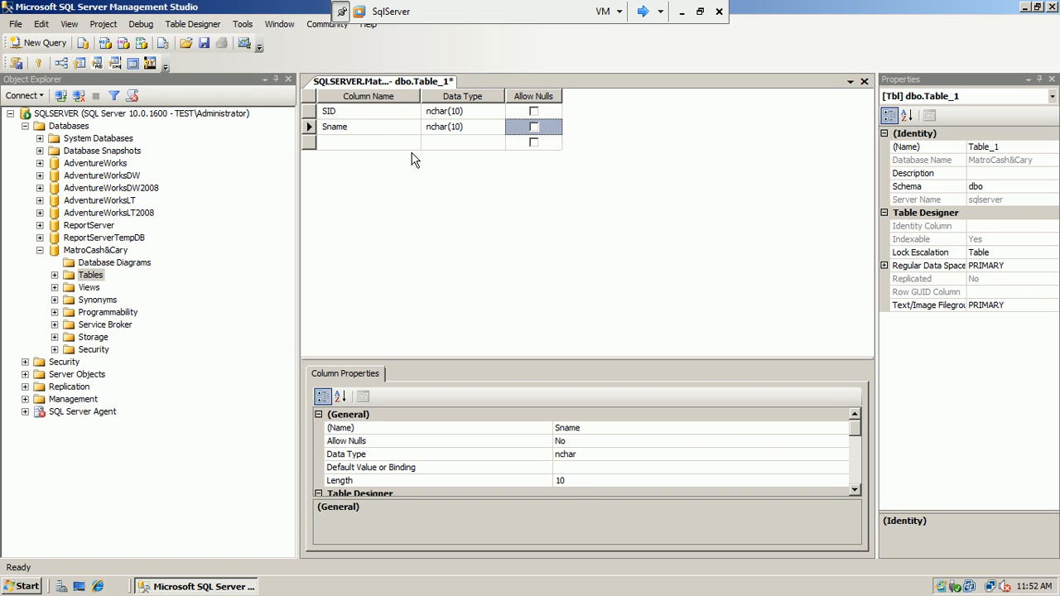
- Rename the second column of the new table as Fname
click(372, 128)
key(BackSpace)
key(BackSpace)
key(BackSpace)
key(BackSpace)
key(BackSpace)
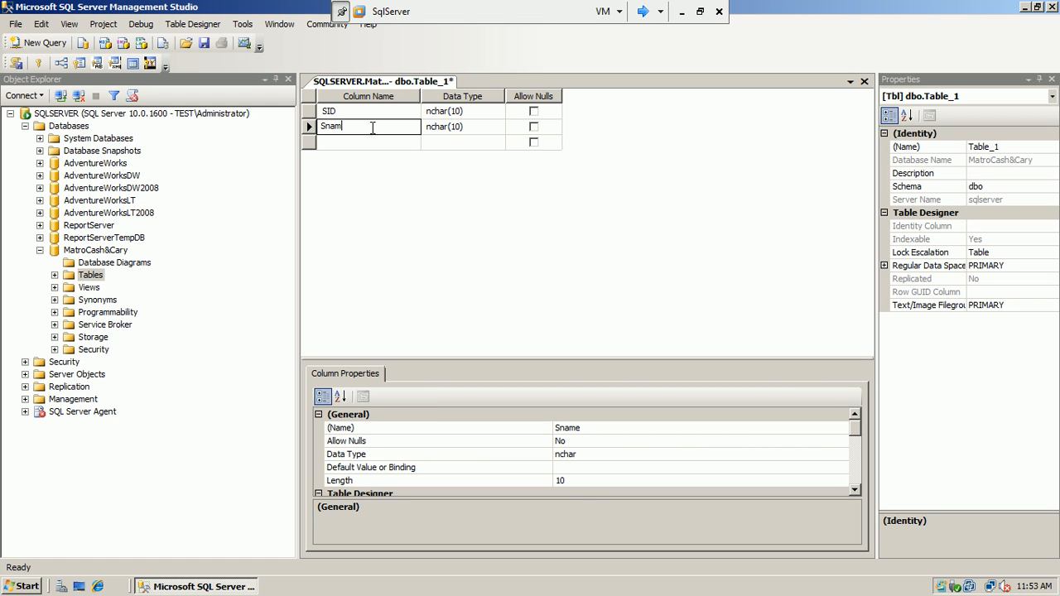
text(Fname)
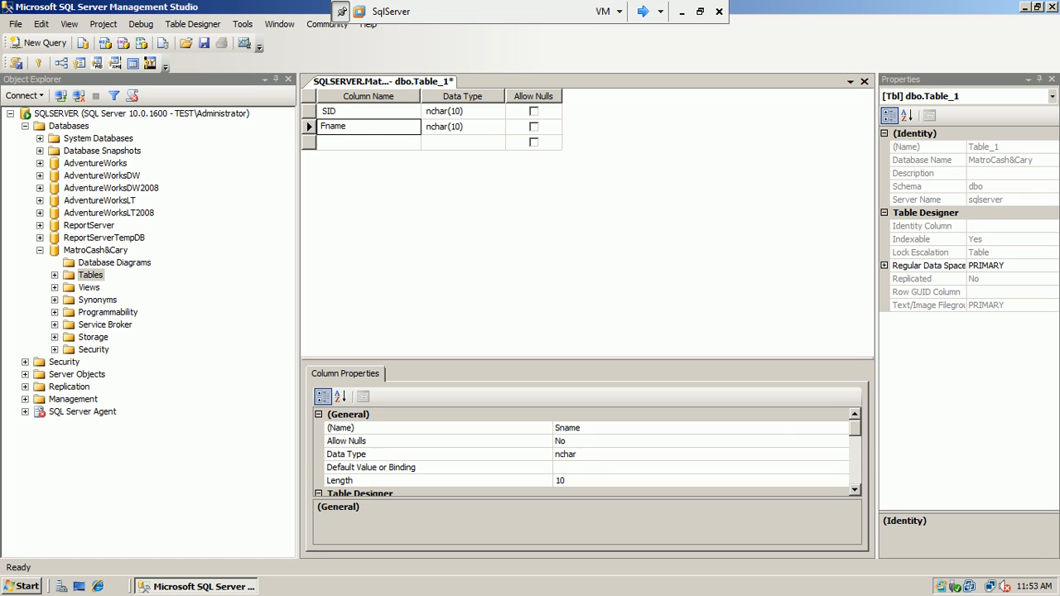
- Add a third column named Lname with data type nchar(10), and allow nulls for Fname
click(354, 142)
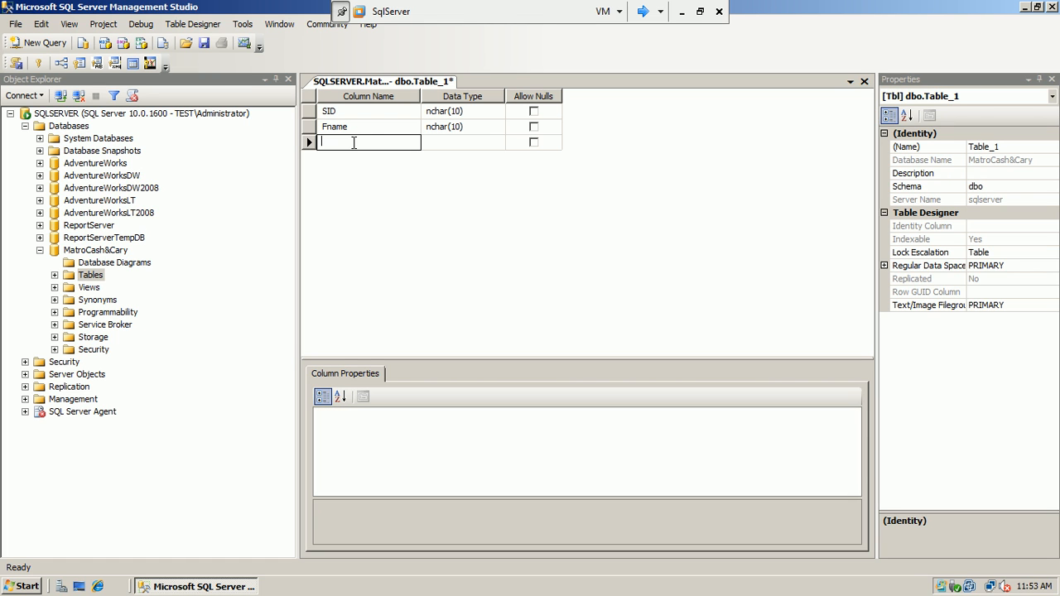
text(Lname)
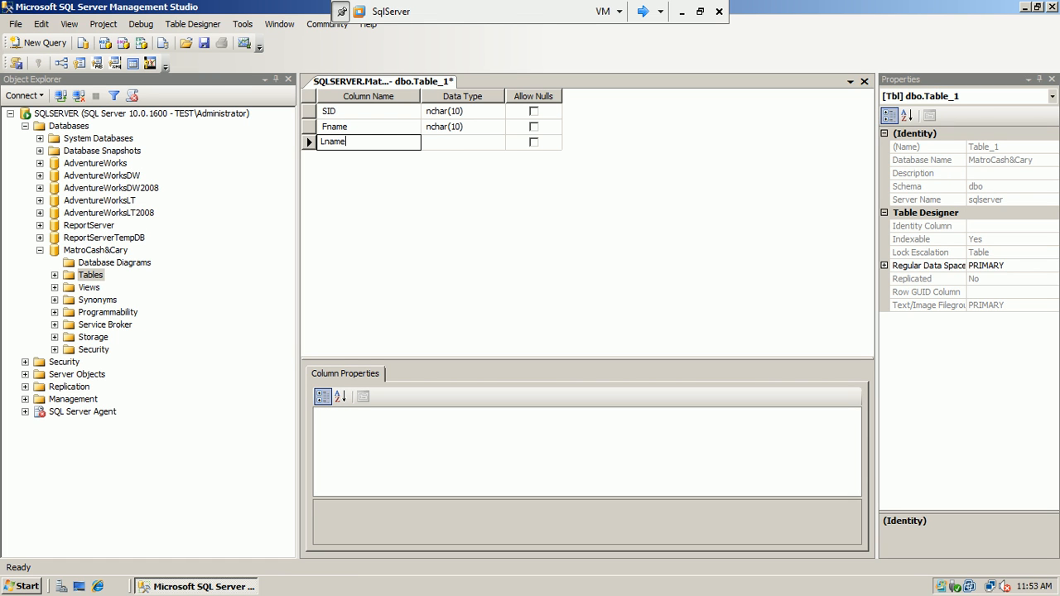
click(446, 146)
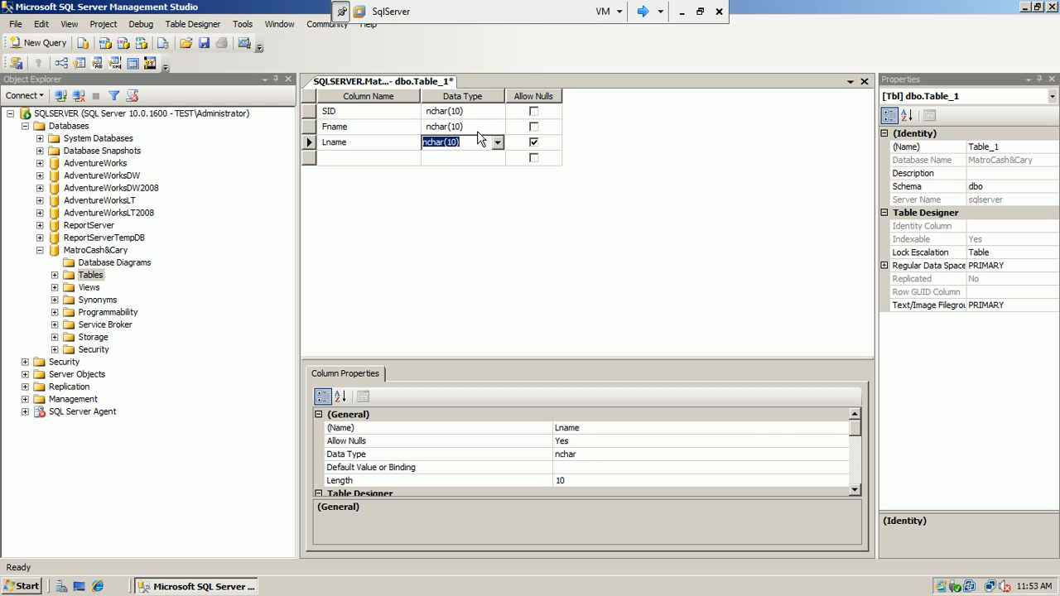
click(534, 128)
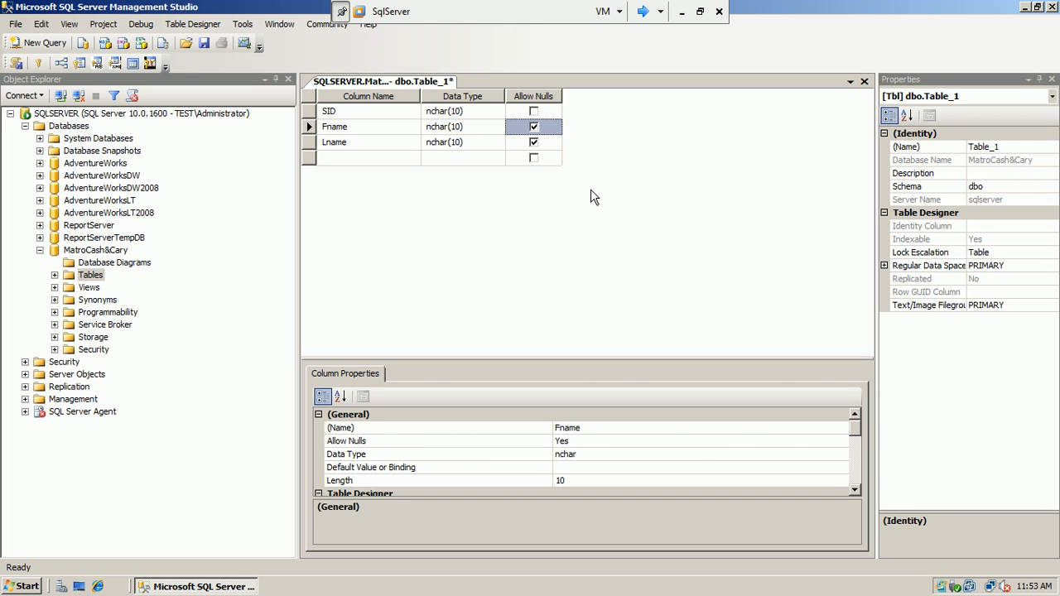
- Set the SID column as the table's primary key
click(308, 113)
right_click(308, 116)
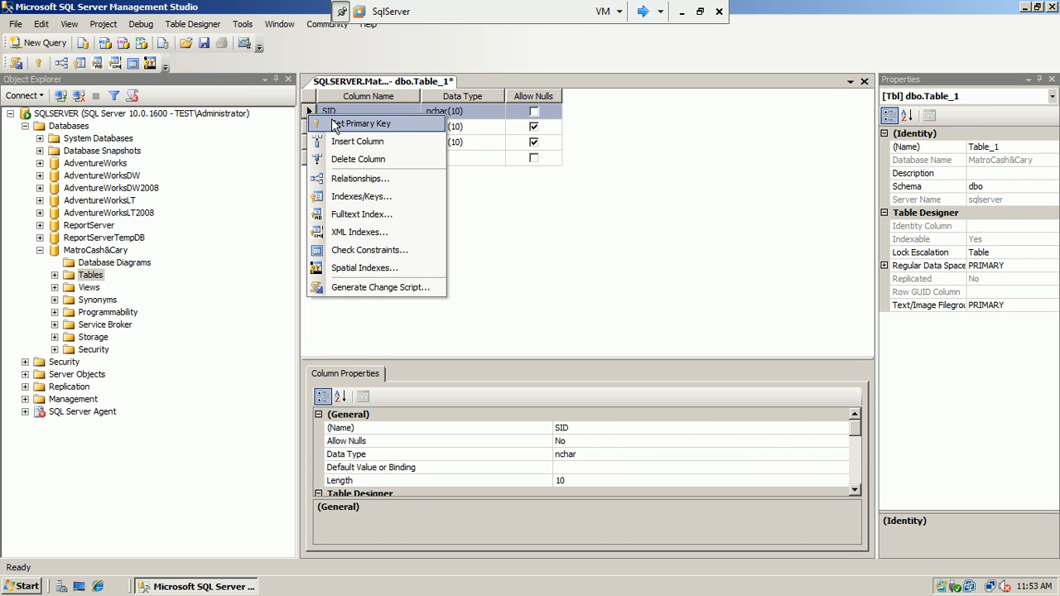
click(336, 124)
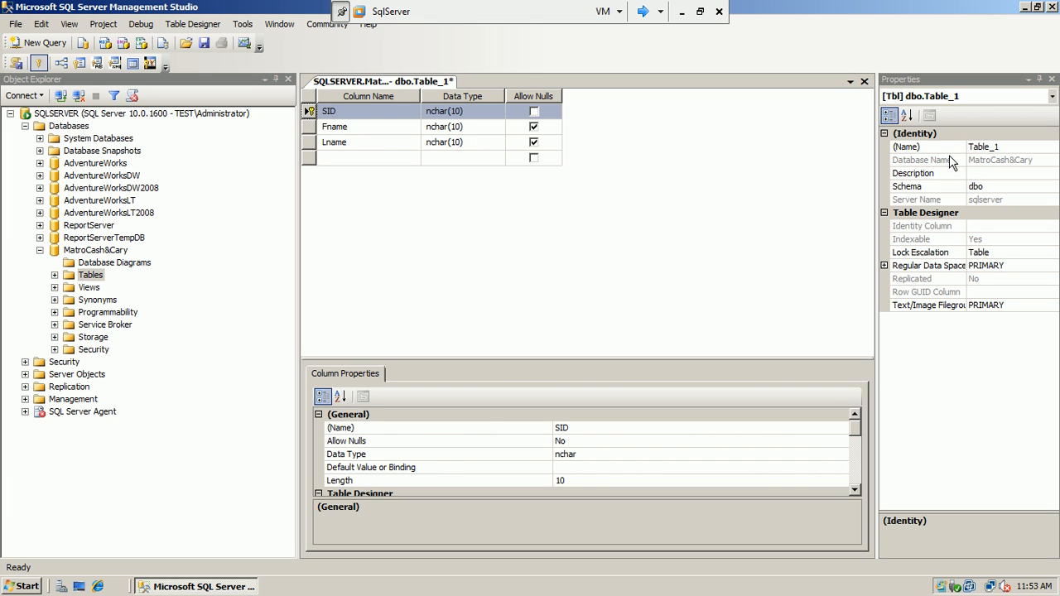
- Name the table SalesPerson and review its schema, regular data space and text/image filegroup properties
click(997, 147)
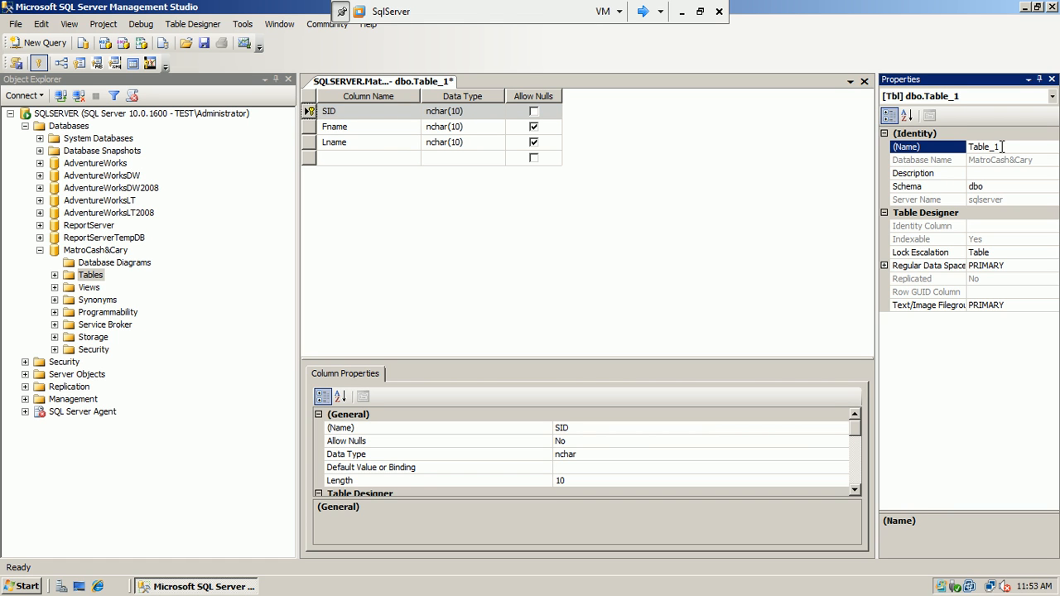
key(BackSpace)
key(BackSpace)
key(BackSpace)
key(BackSpace)
key(BackSpace)
key(BackSpace)
key(BackSpace)
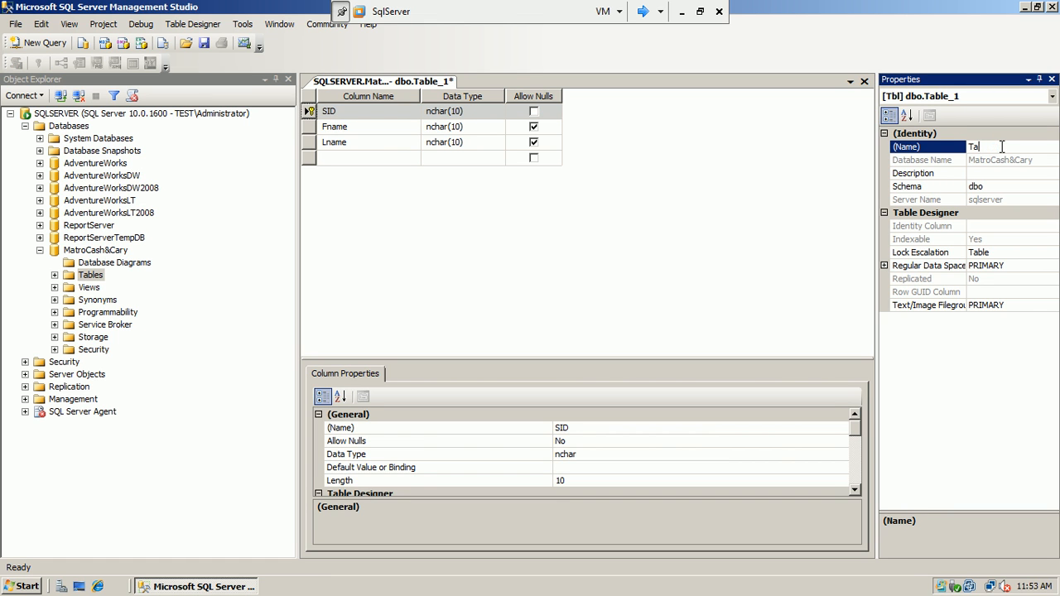
text(SalesPerson)
click(1000, 189)
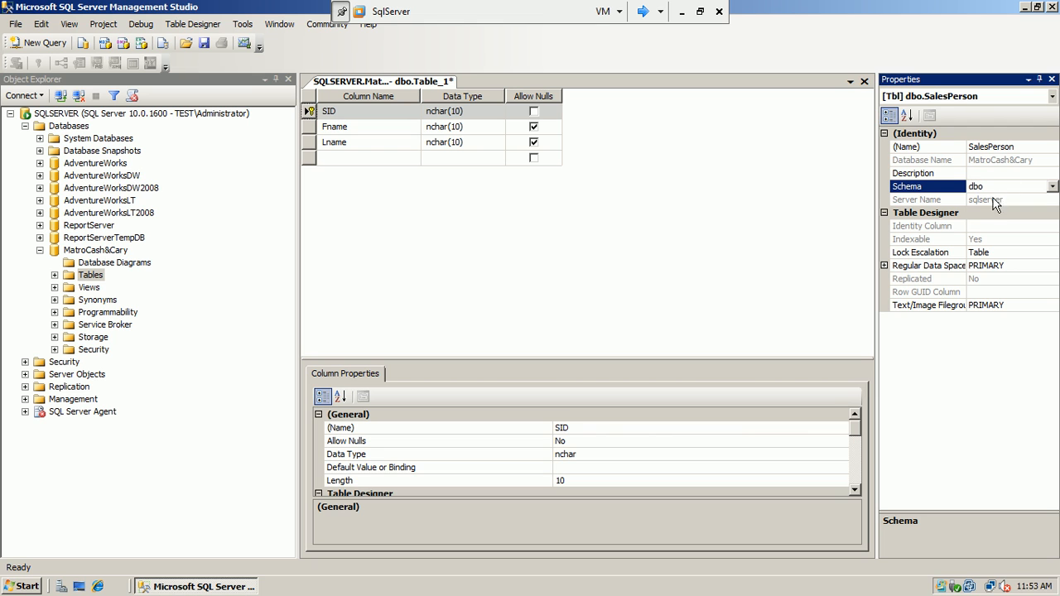
click(995, 263)
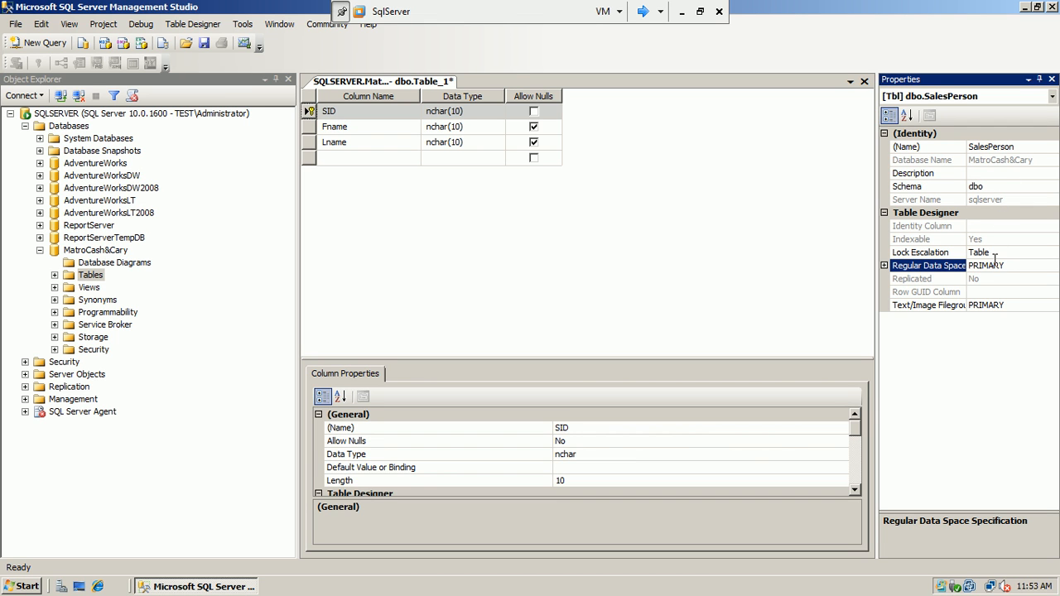
click(991, 304)
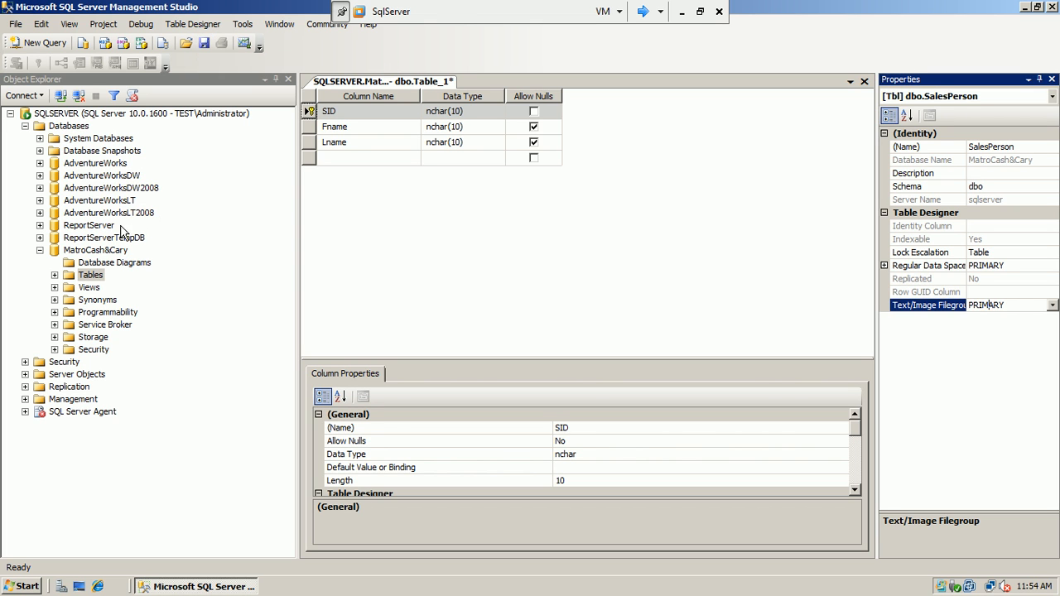
- Expand the Tables folder of MatroCash&Cary and save the SalesPerson table to the database
click(55, 277)
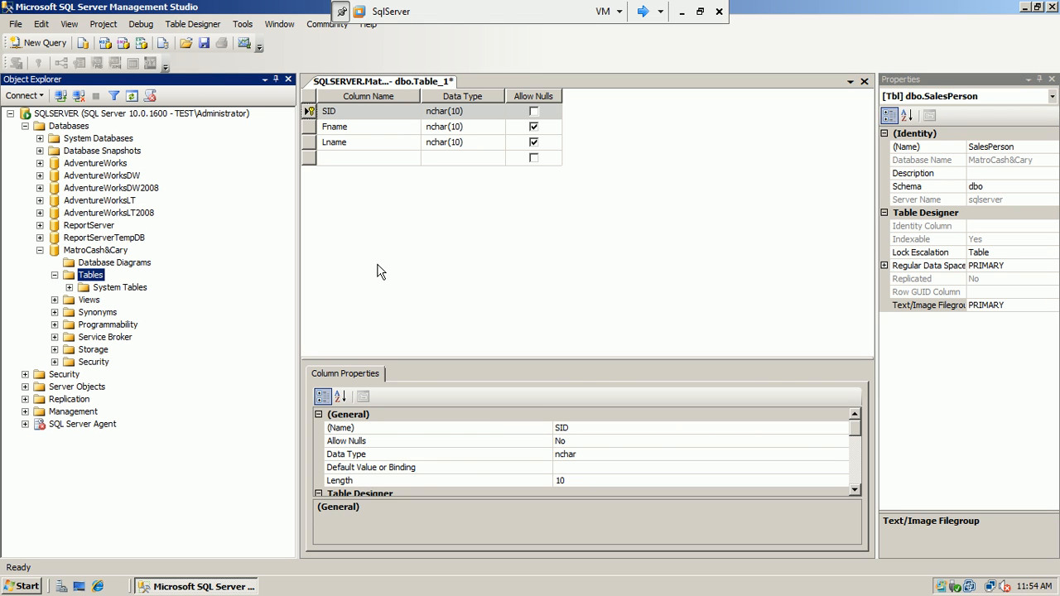
click(546, 224)
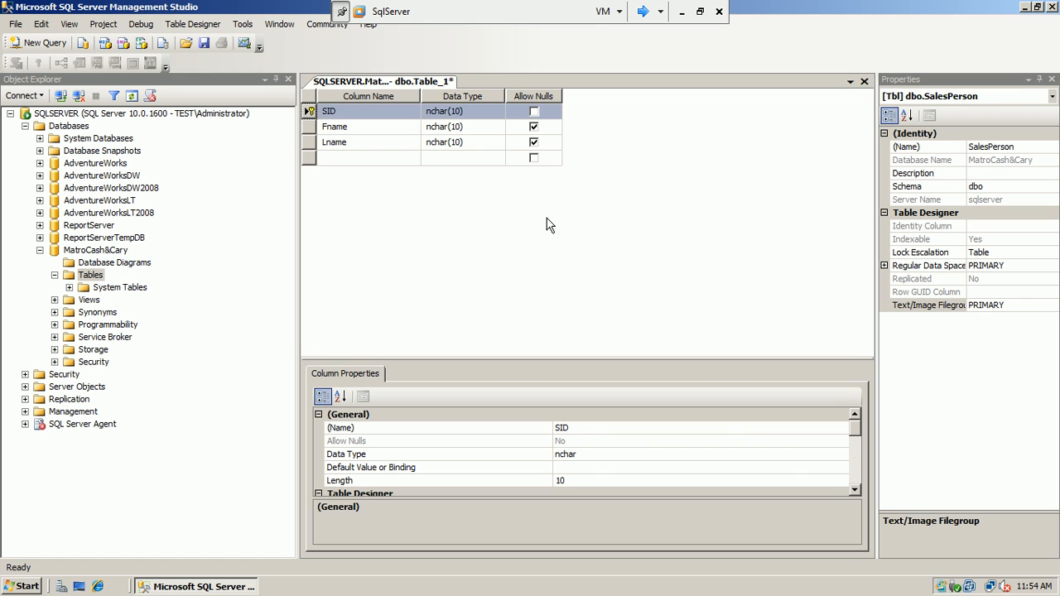
click(203, 45)
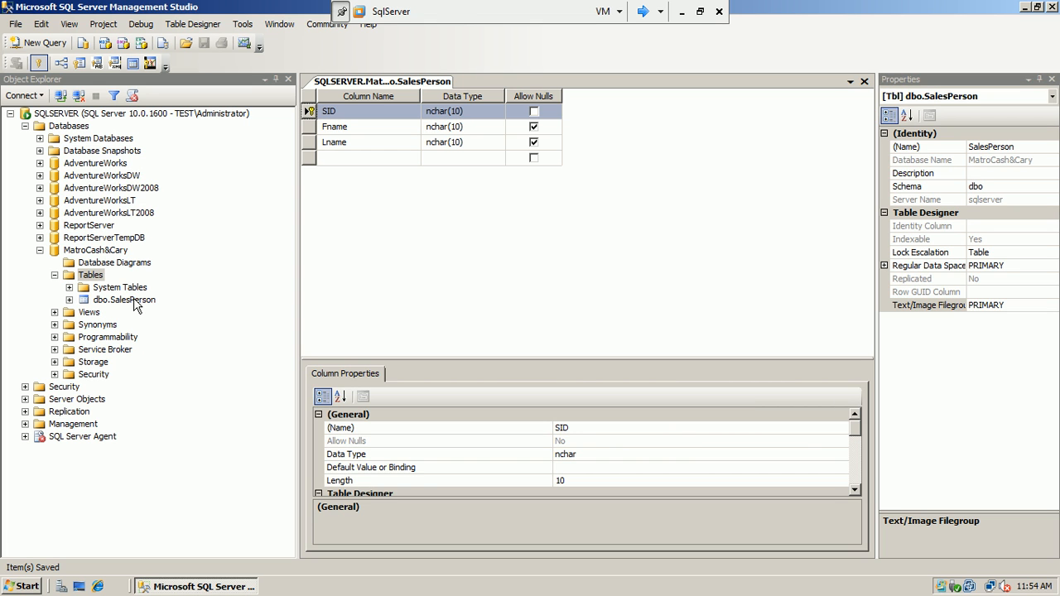
- Expand the saved SalesPerson table in the database tree and inspect its SID, Fname and Lname columns
click(135, 305)
click(70, 301)
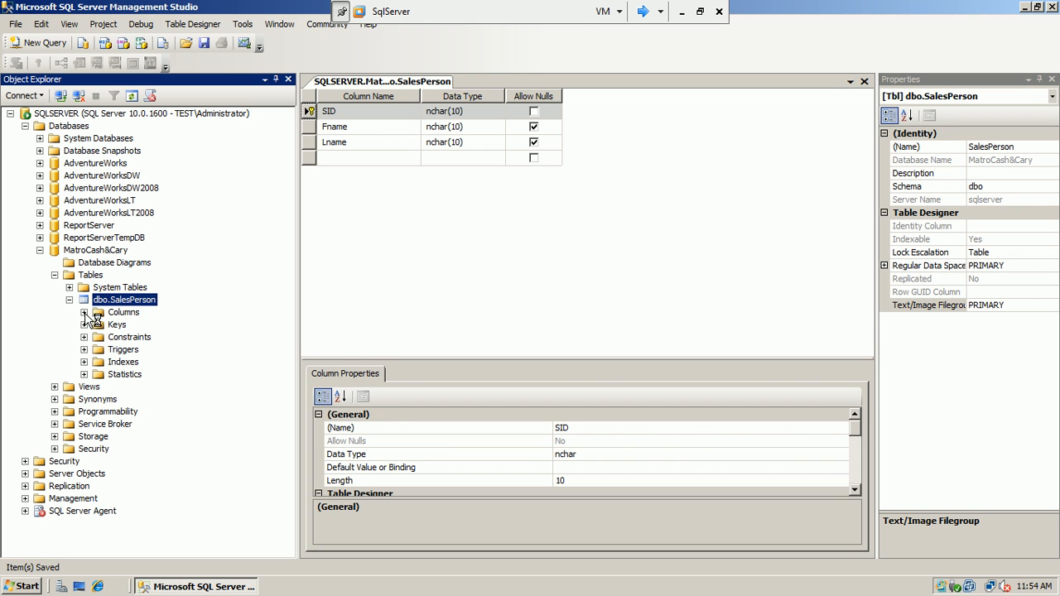
click(84, 313)
click(137, 329)
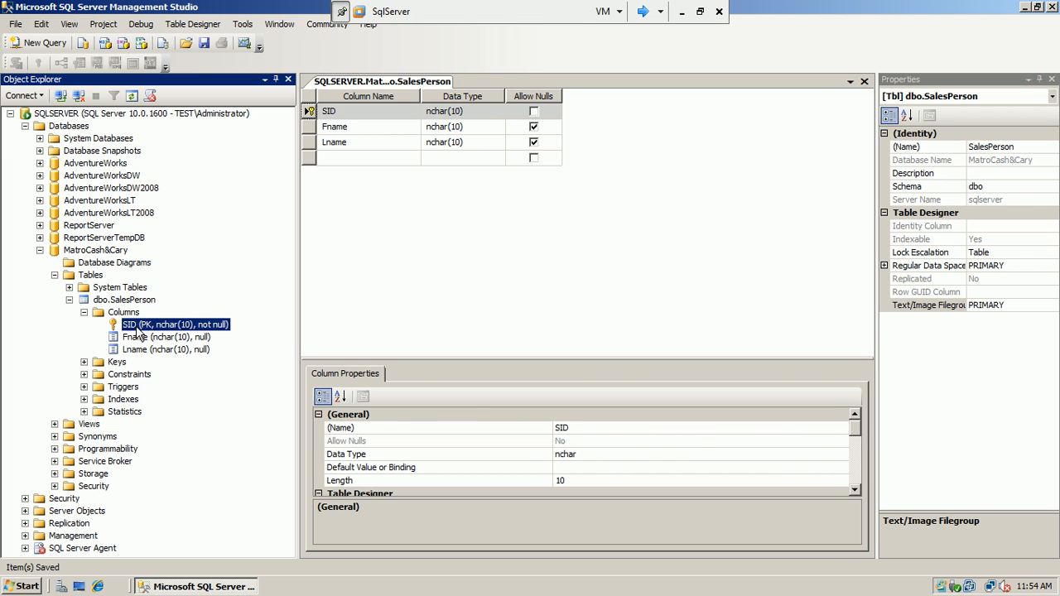
click(143, 340)
click(145, 351)
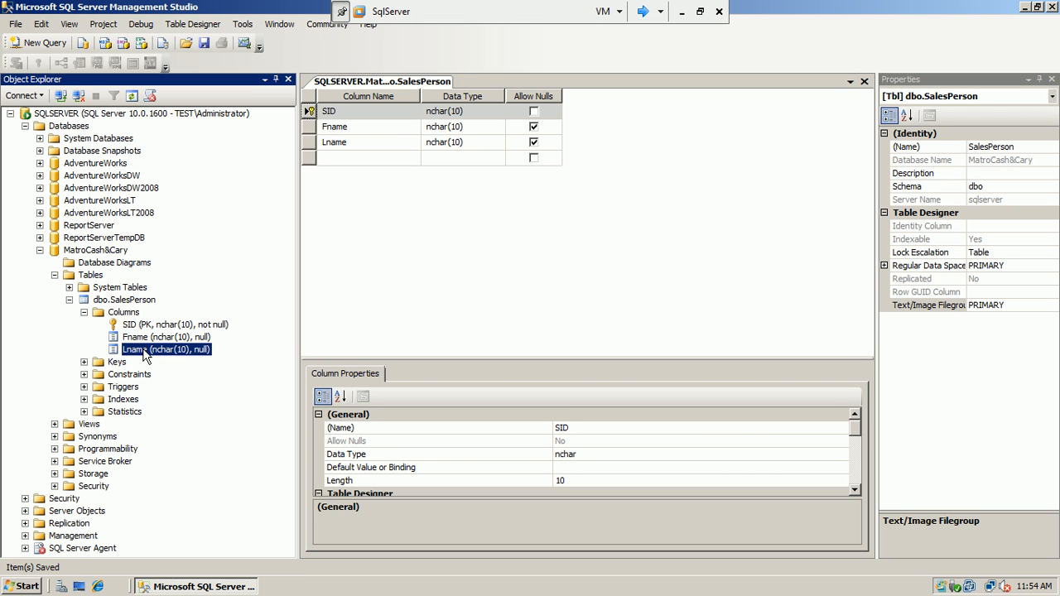
- Select the top 1000 rows of SalesPerson, examine the generated script, and close both the query and the table designer
right_click(142, 303)
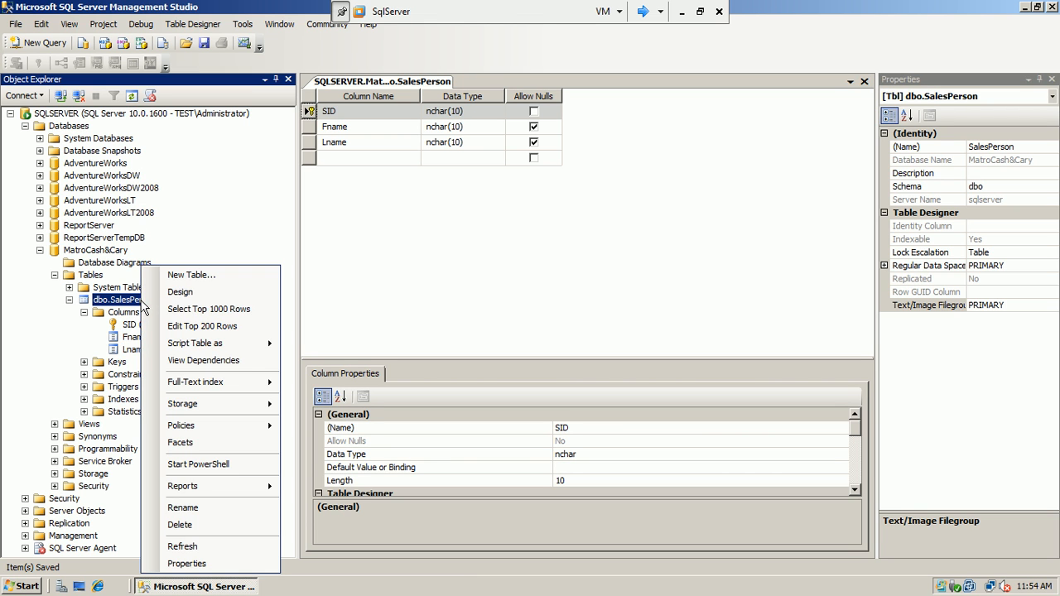
click(209, 311)
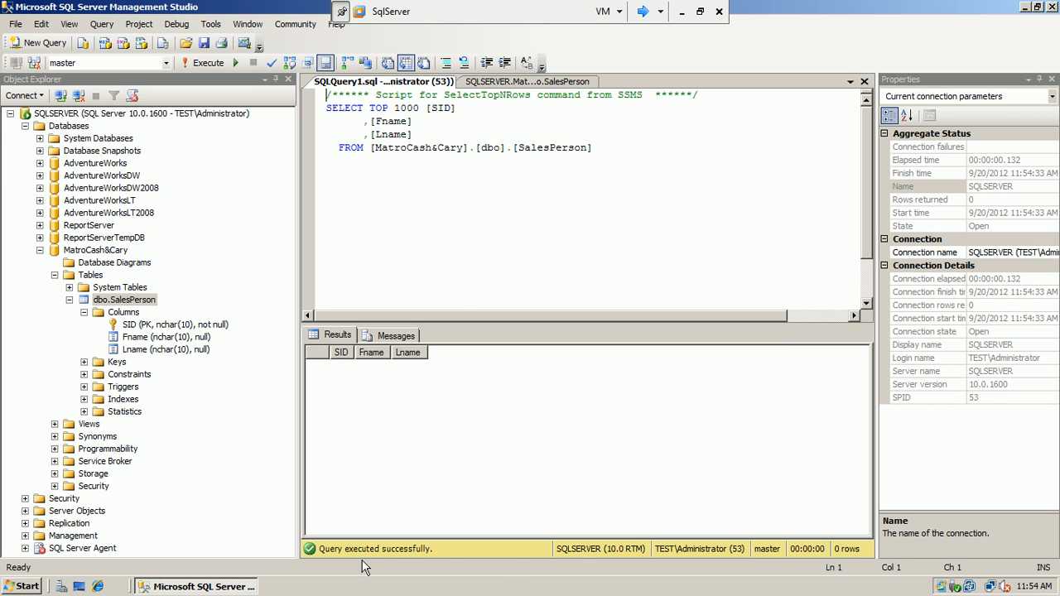
click(593, 149)
drag(593, 149, 449, 137)
click(444, 188)
click(865, 80)
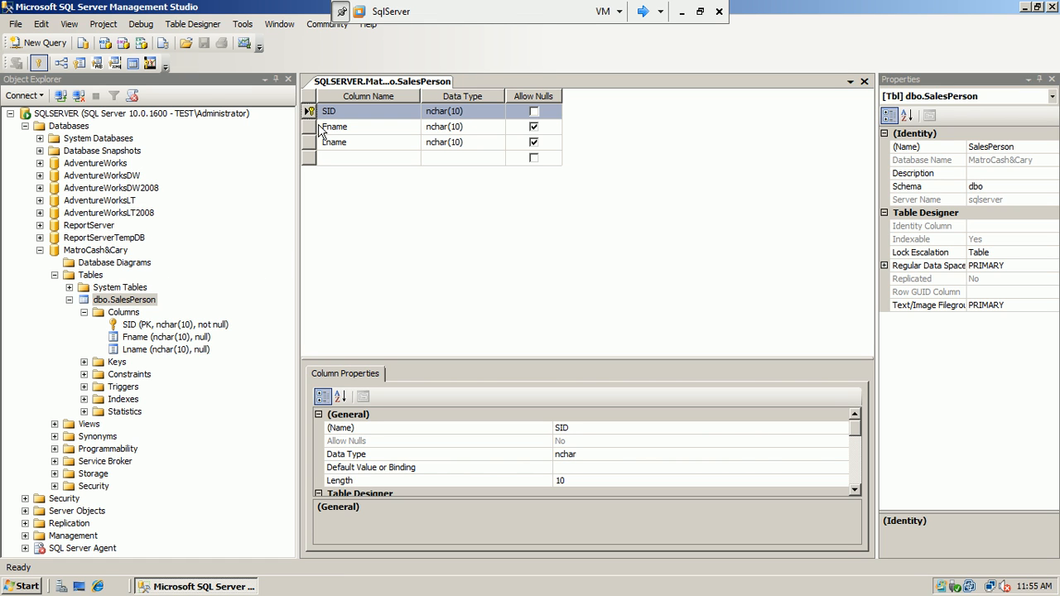
click(864, 81)
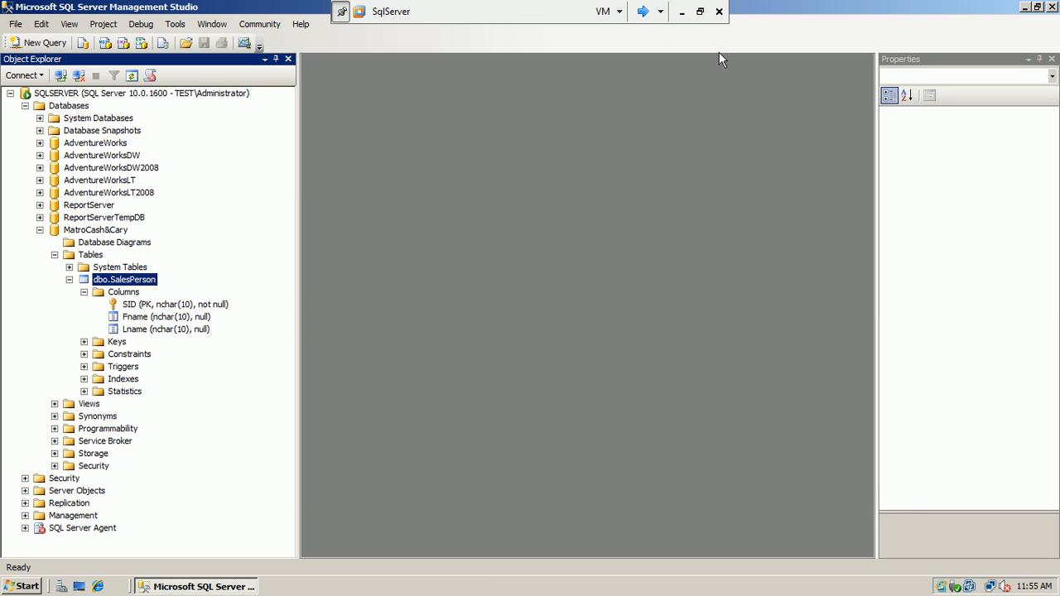
- Check the Customer attributes in the Word document's relational model, and switch back to the SqlServer virtual machine
click(680, 12)
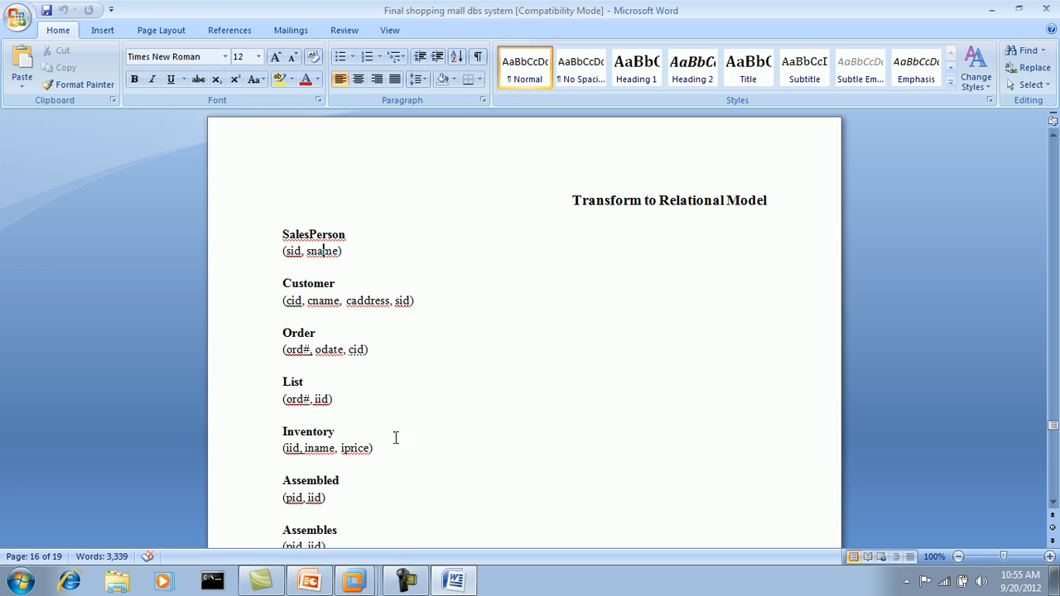
mouse_move(429, 577)
mouse_move(362, 575)
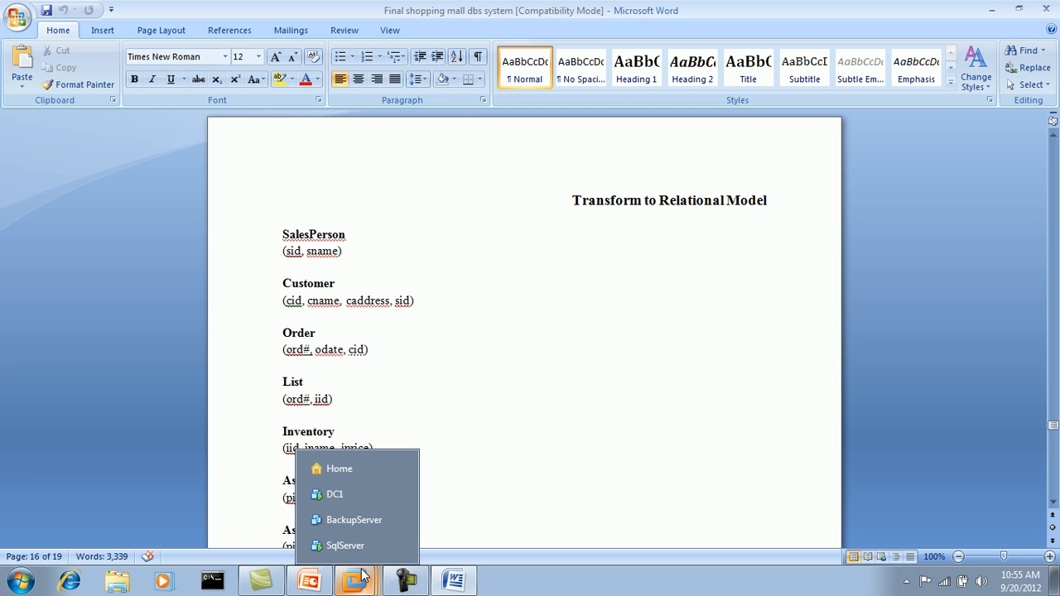
click(342, 551)
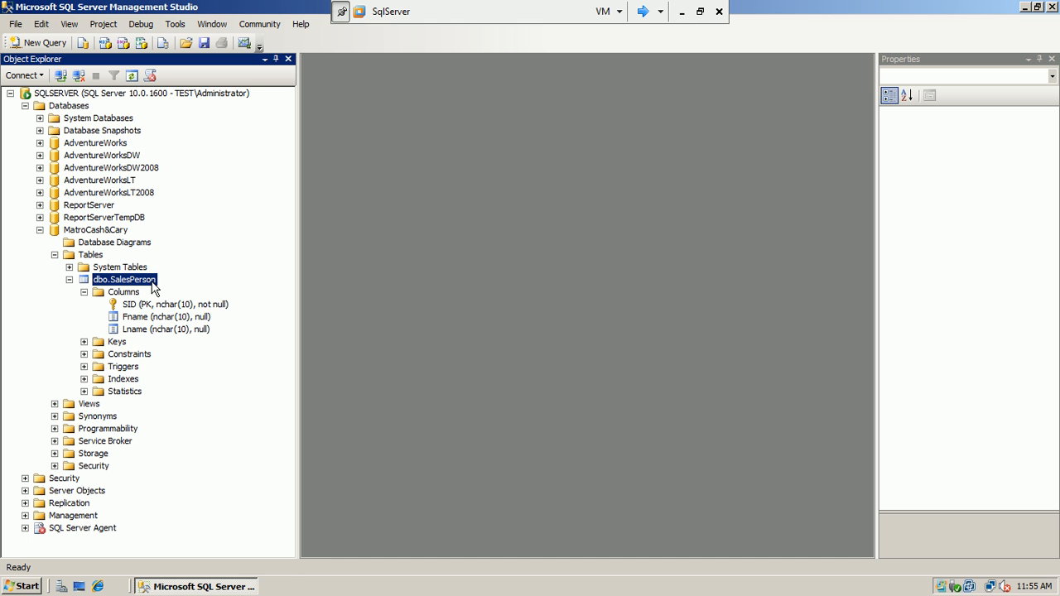
- Start another new table with a Cid column of data type nchar(10), and disallow nulls for it
right_click(154, 285)
click(184, 276)
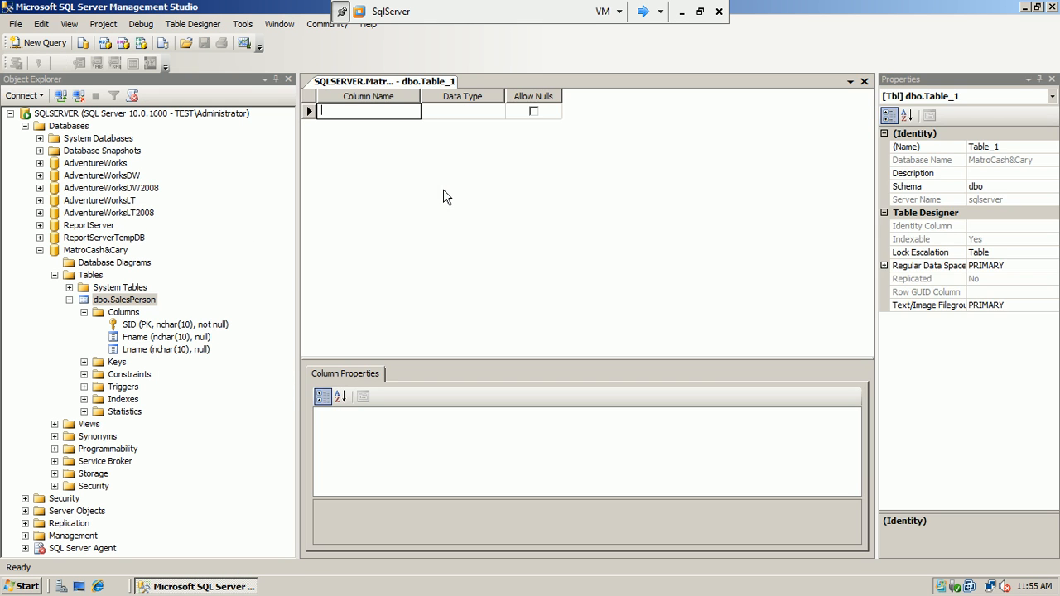
text(C)
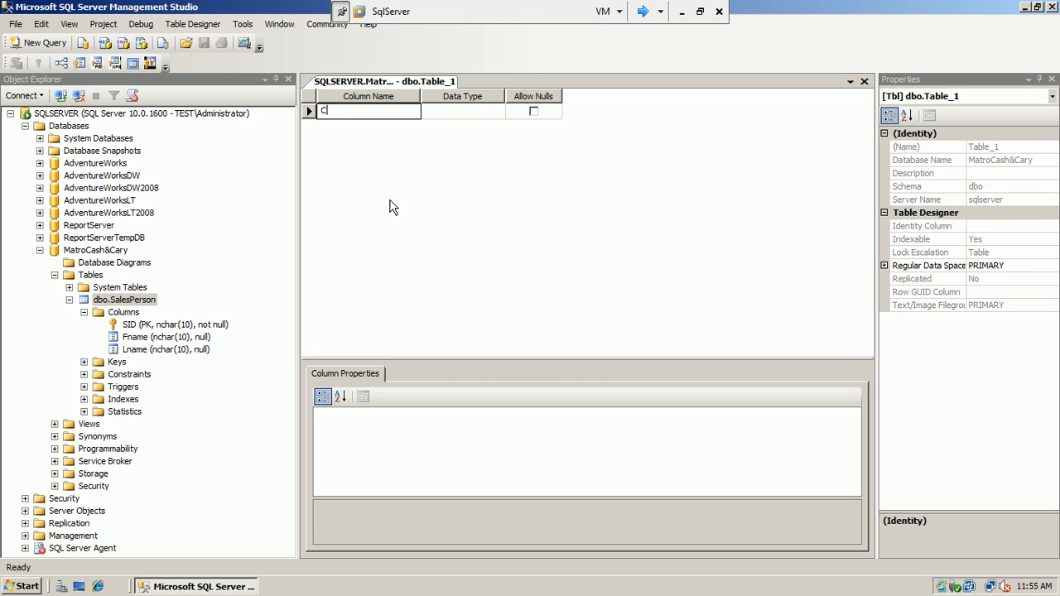
text(isd)
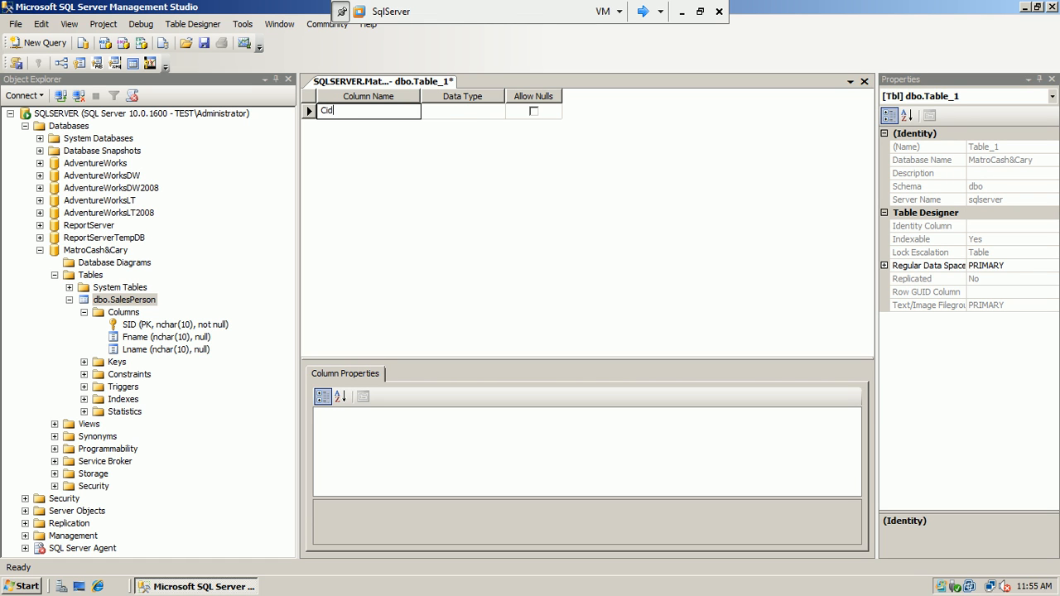
click(531, 112)
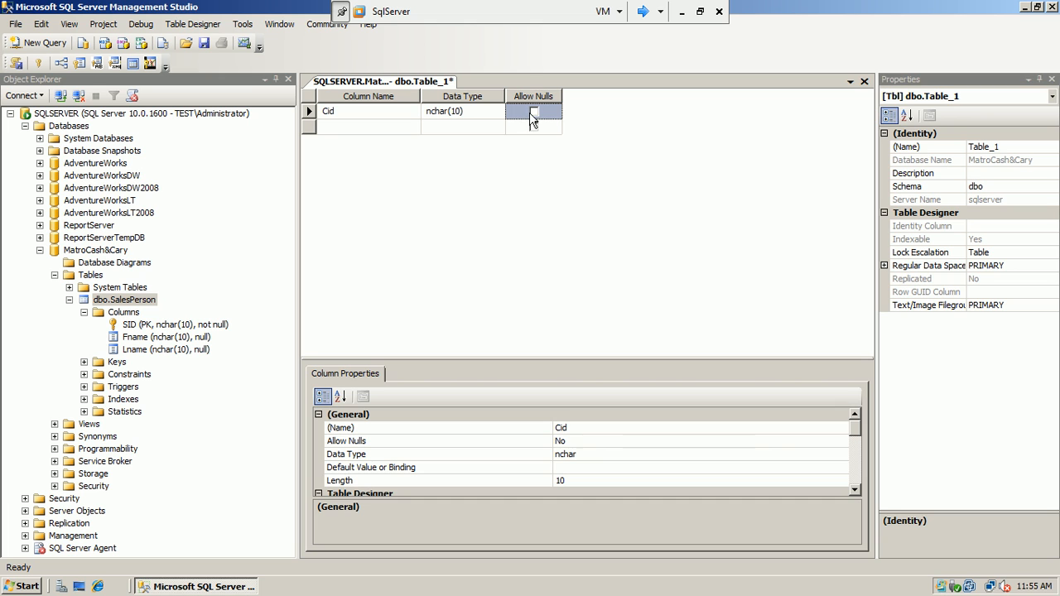
- Add a second column named Cname with data type nchar(10), allowing nulls
click(404, 129)
text(C)
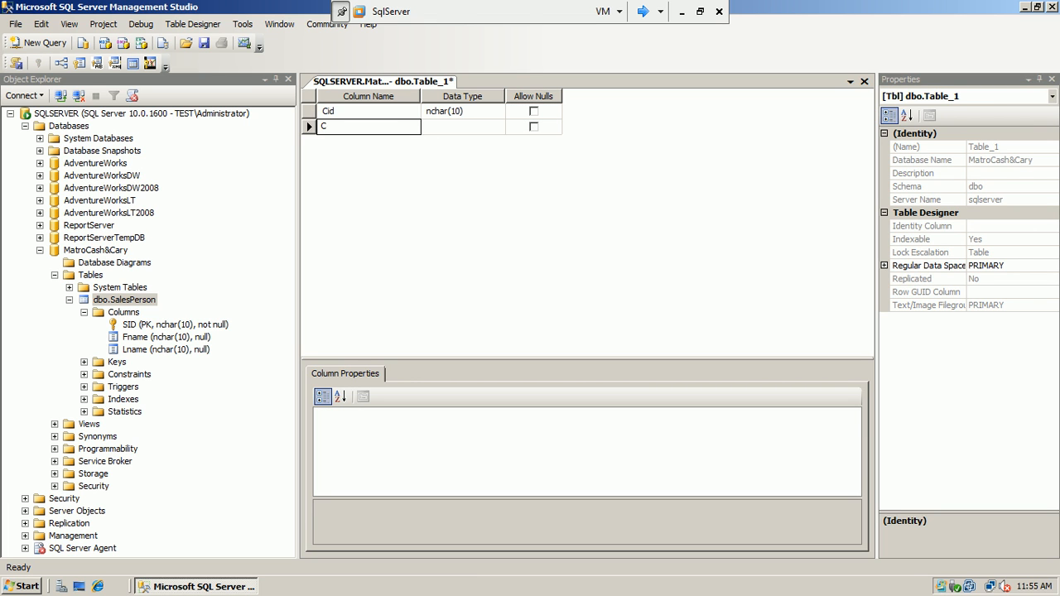
text(naeme)
click(473, 128)
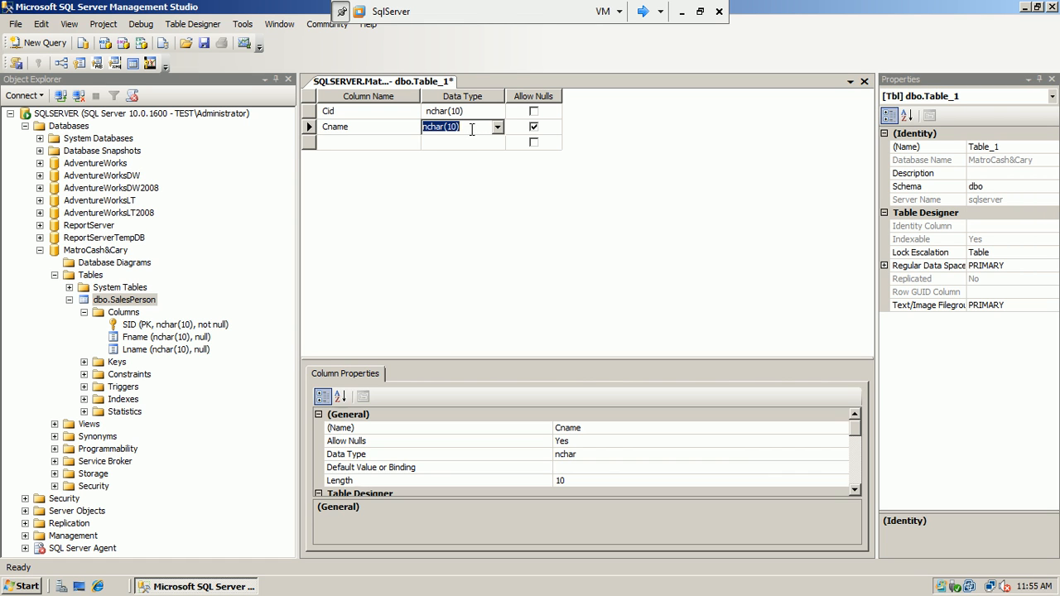
- Add a third column named CAddress with data type nchar(10), allowing nulls
click(414, 142)
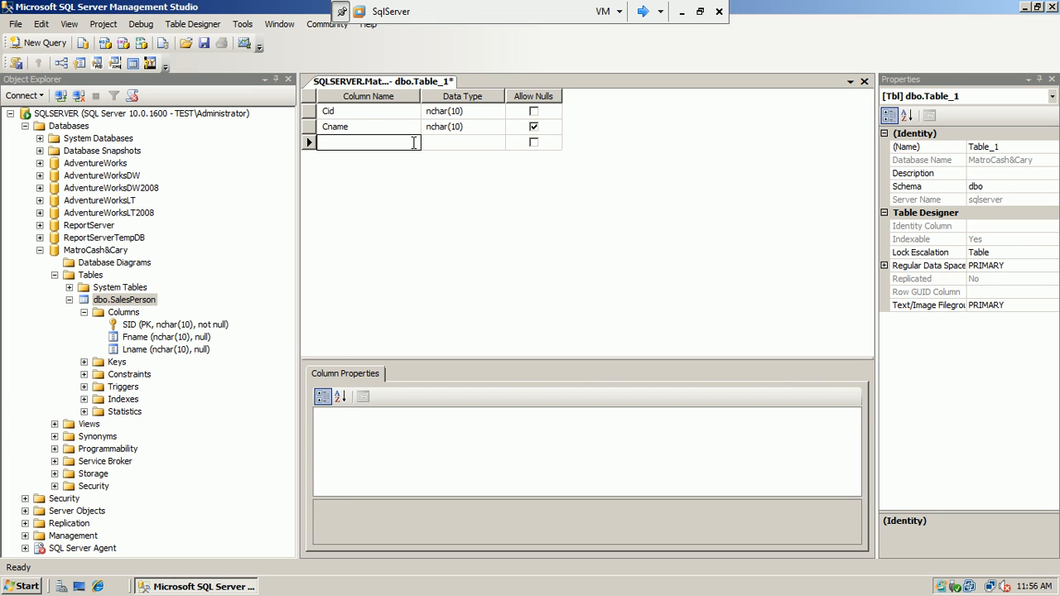
text(Cadd)
key(BackSpace)
key(BackSpace)
key(BackSpace)
text(a)
key(BackSpace)
key(Return)
text(A)
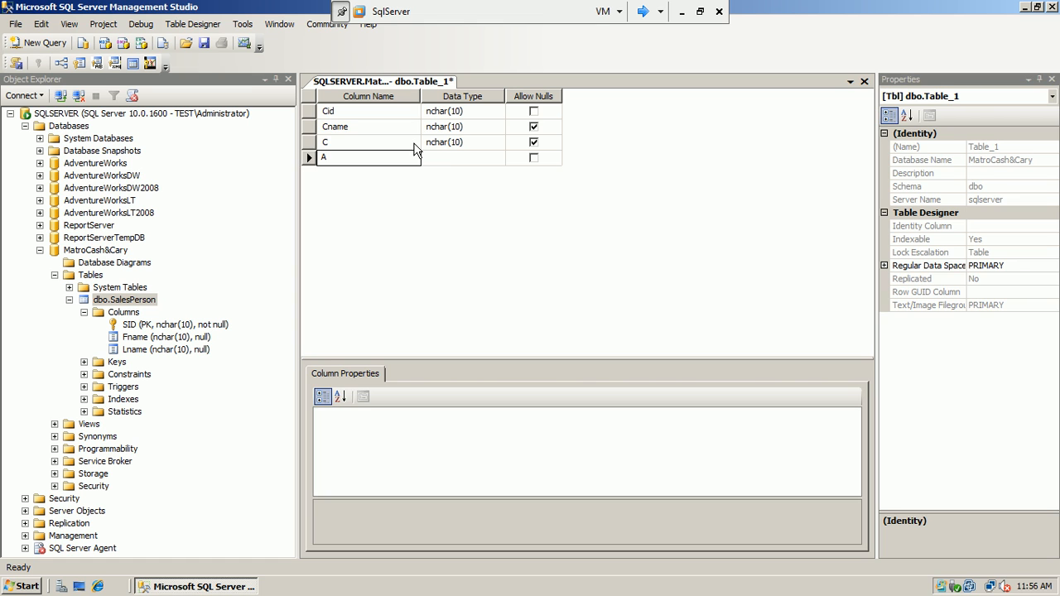
click(414, 143)
text(Address)
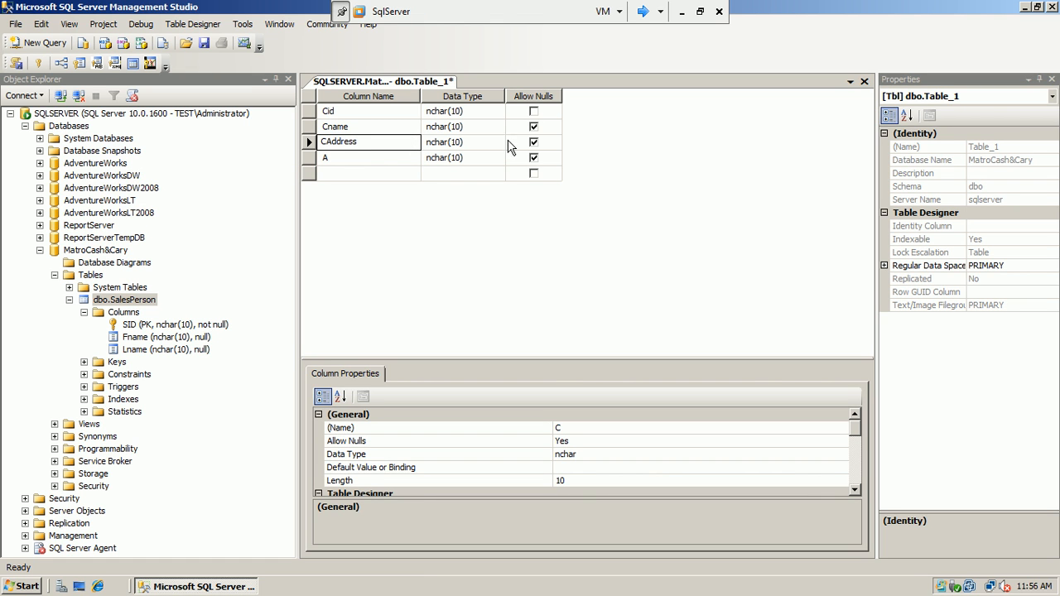
- Disallow nulls for the Cname column and leave nulls allowed for the CAddress column
click(533, 142)
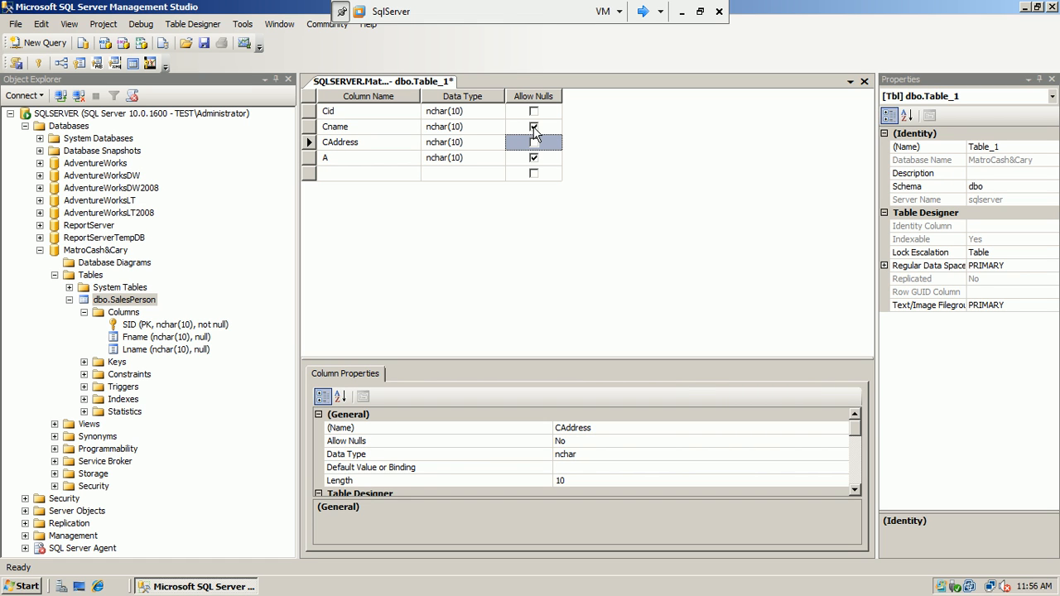
click(533, 128)
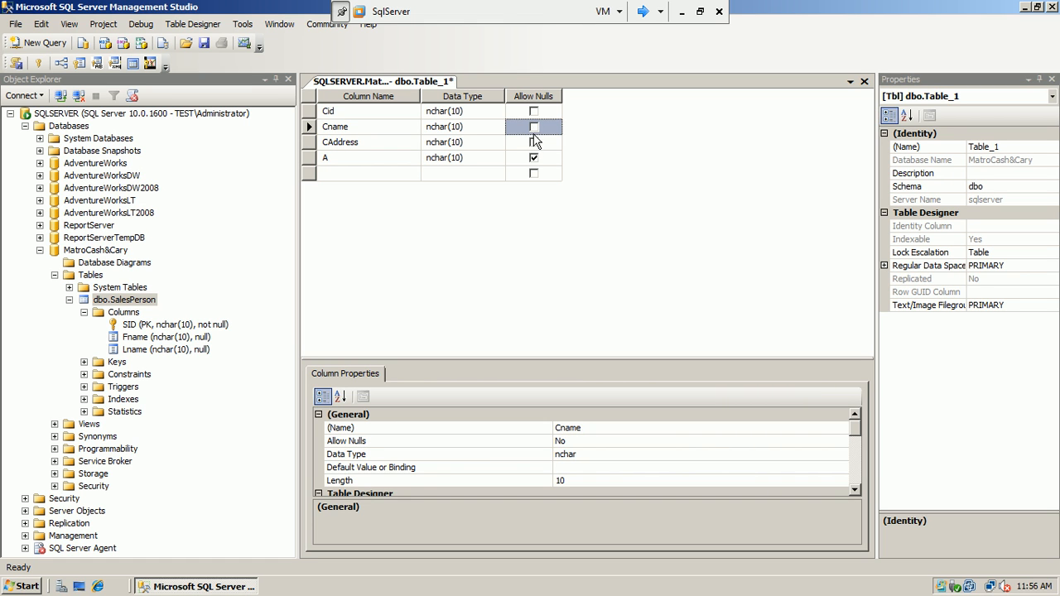
click(534, 143)
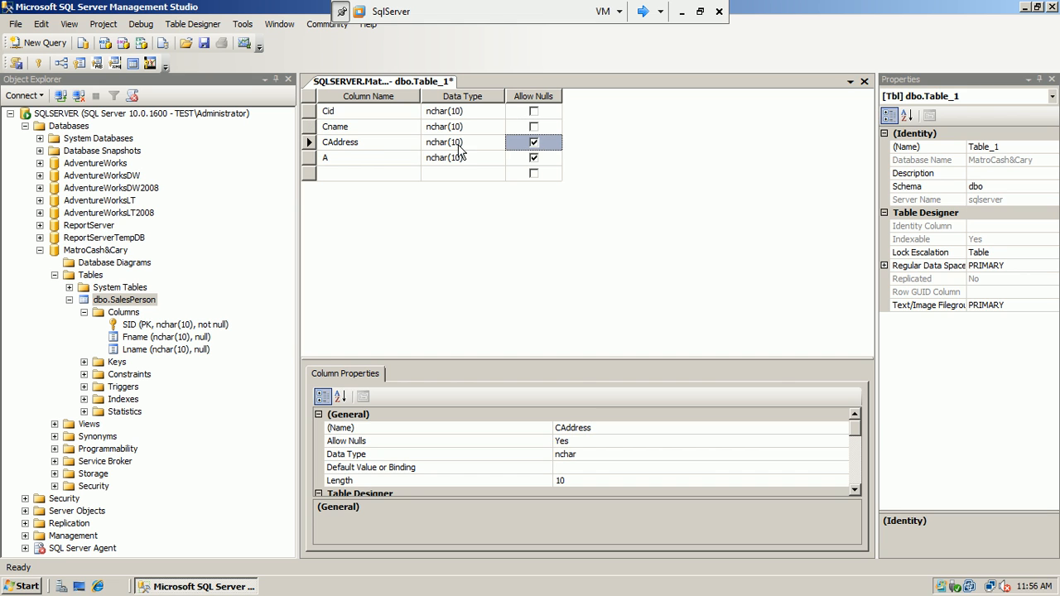
- Check the Customer attributes in the Word document, and back in the SqlServer virtual machine rename column A to Sid
click(684, 12)
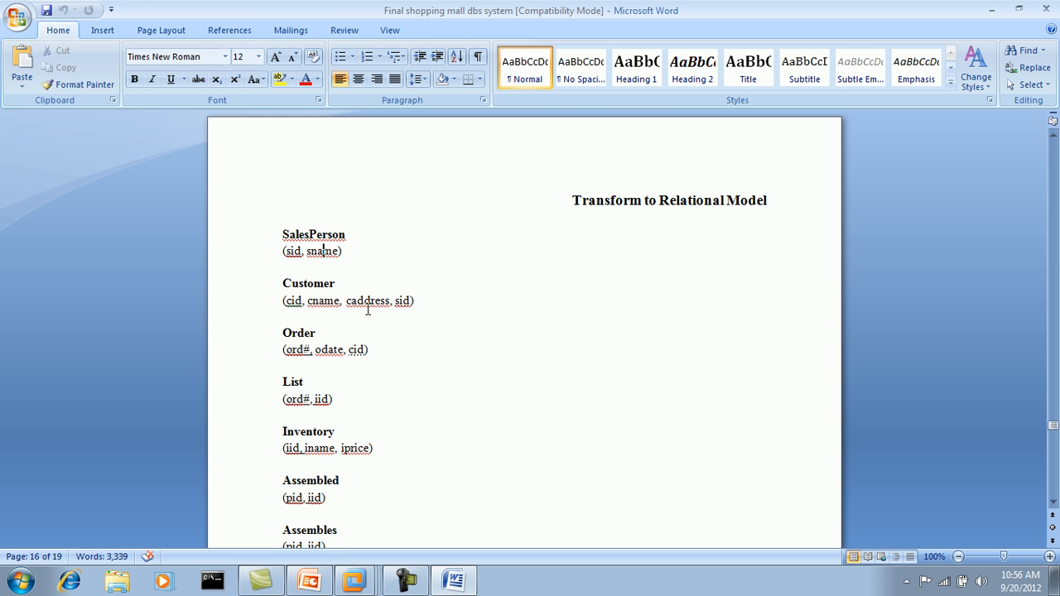
mouse_move(352, 578)
click(344, 542)
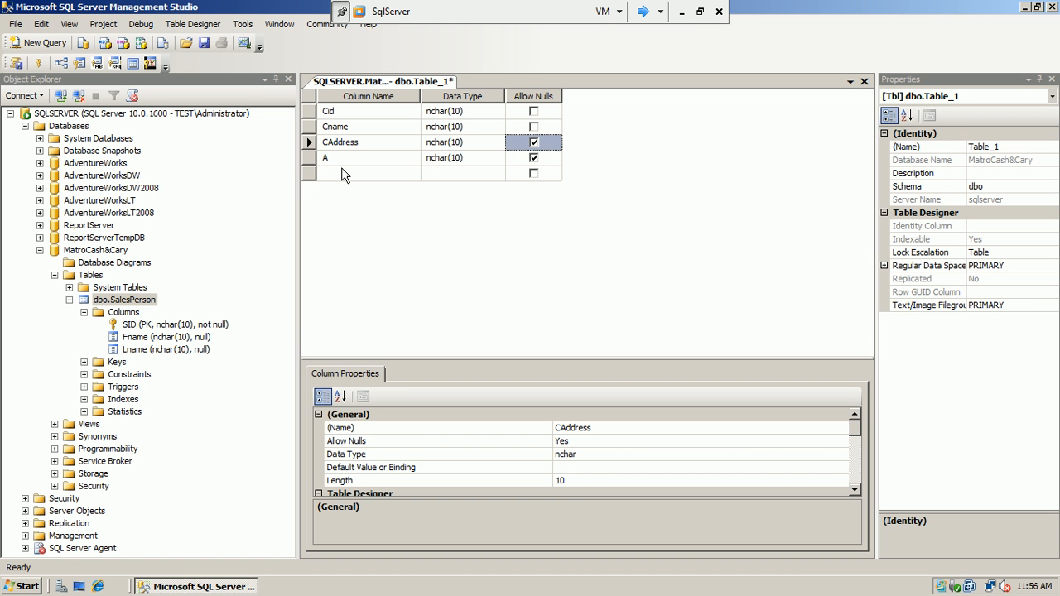
click(343, 162)
text(Sid)
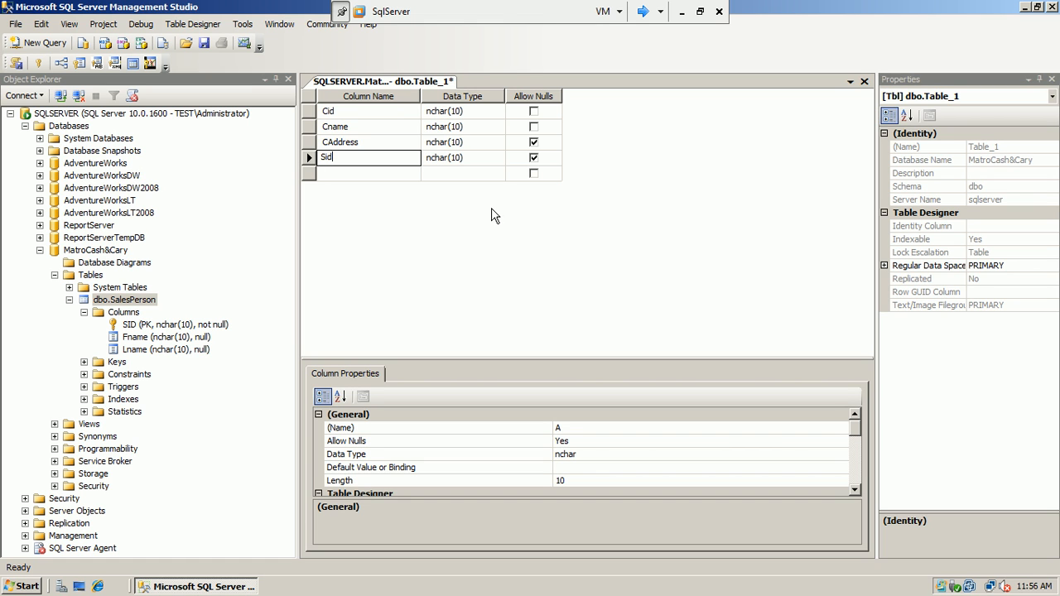
click(550, 208)
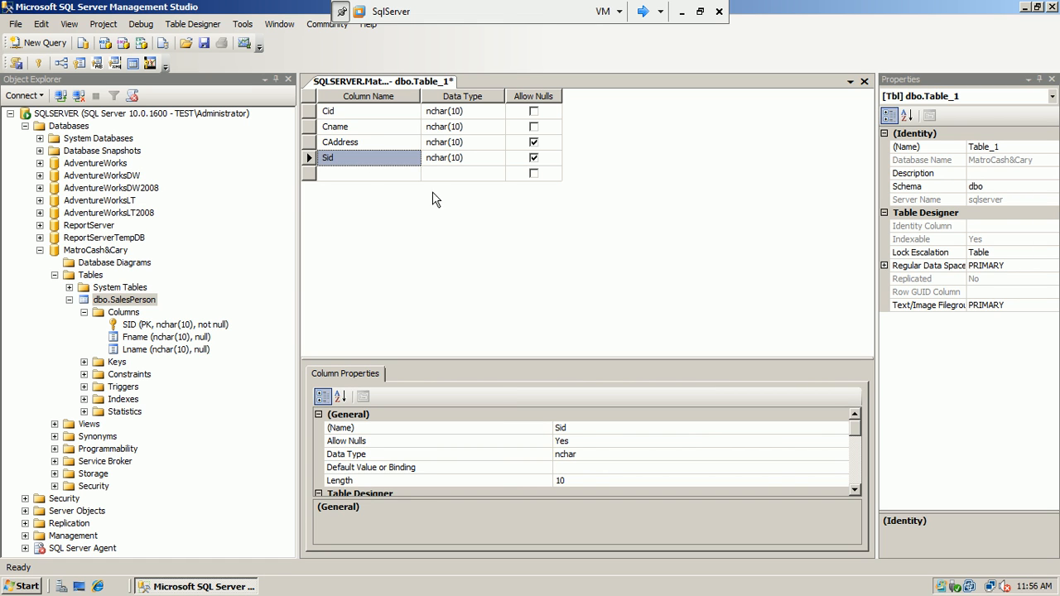
- Set the Cid column as the primary key of the new table
click(310, 111)
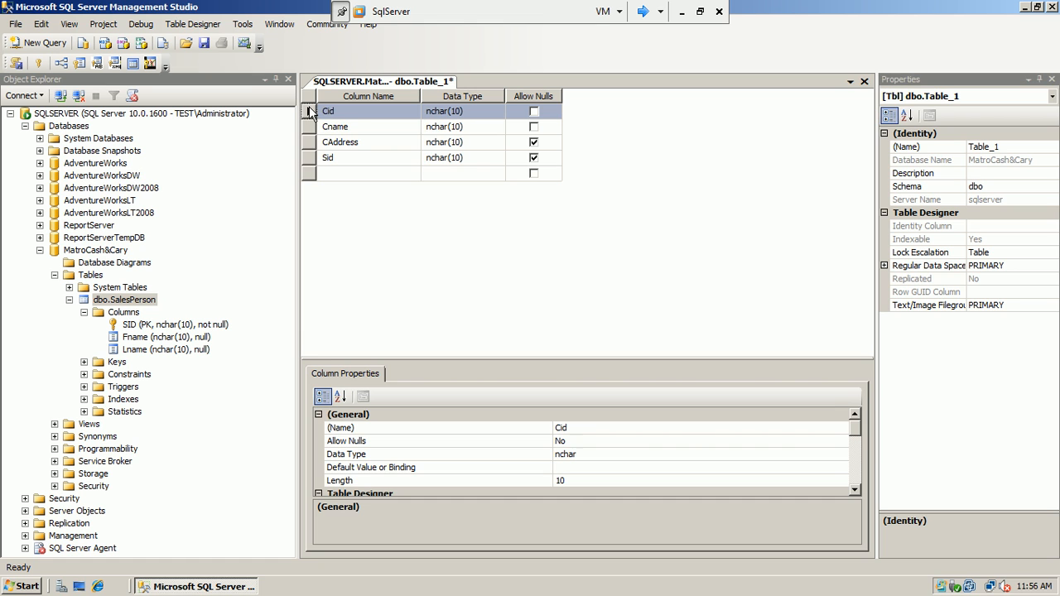
right_click(309, 111)
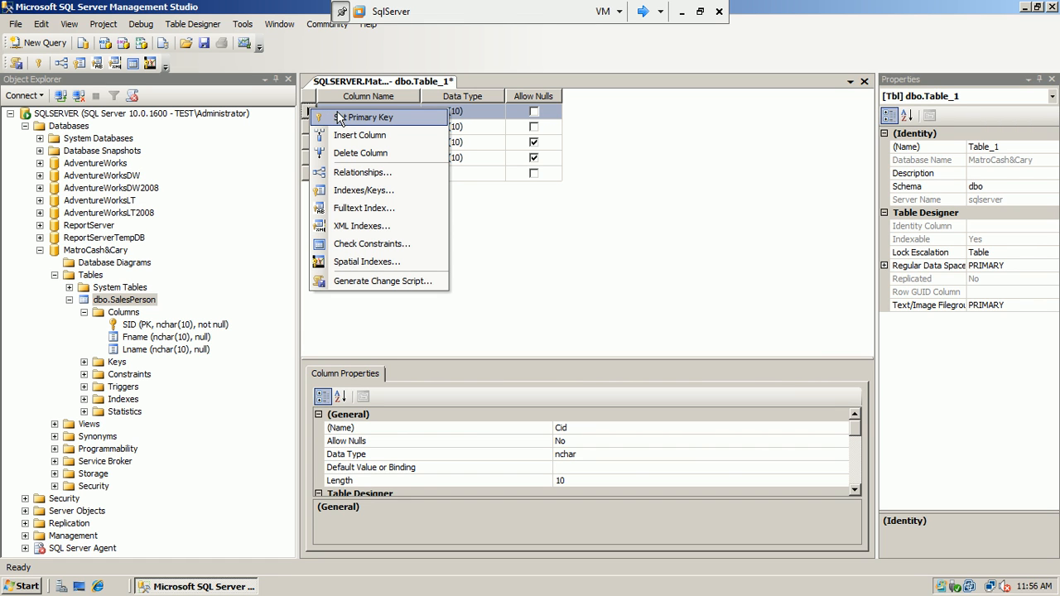
click(340, 121)
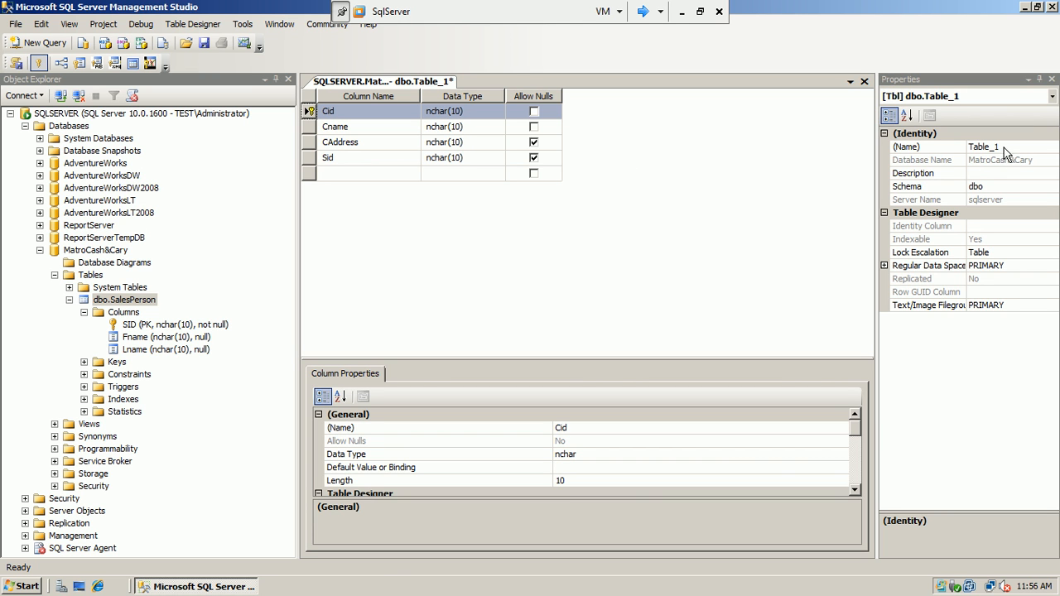
- Check the relation's name in the Word document's relational model, and return to the SqlServer virtual machine
click(680, 13)
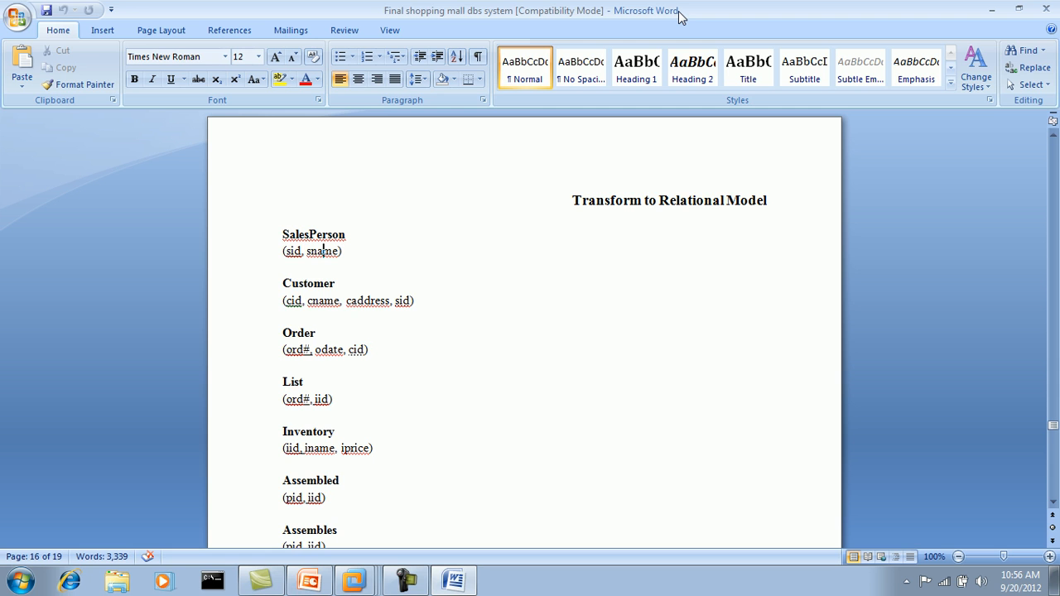
click(349, 585)
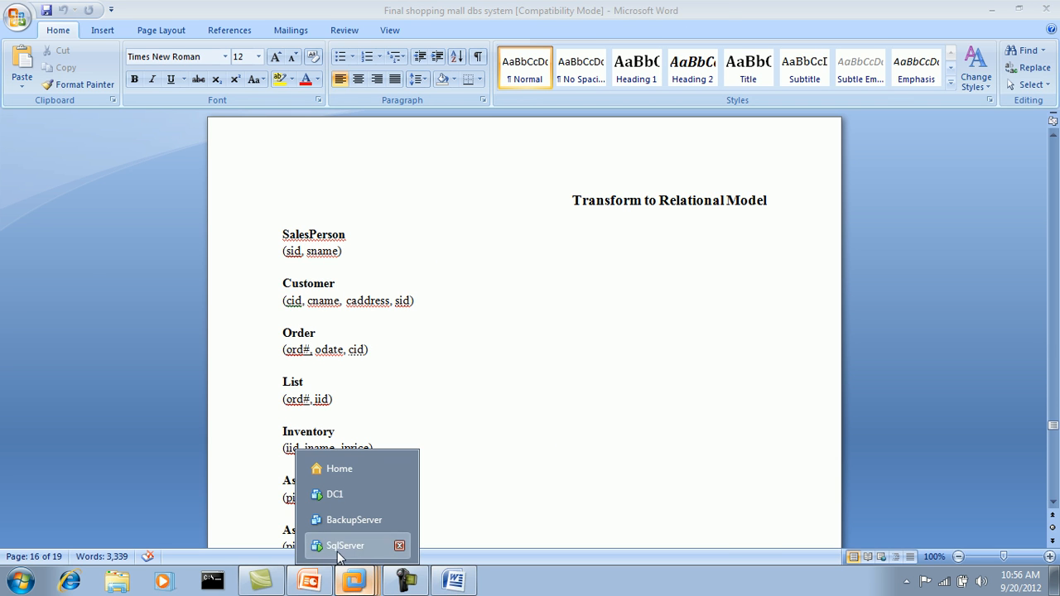
click(341, 547)
- Name the new table Customer and save it
click(1021, 147)
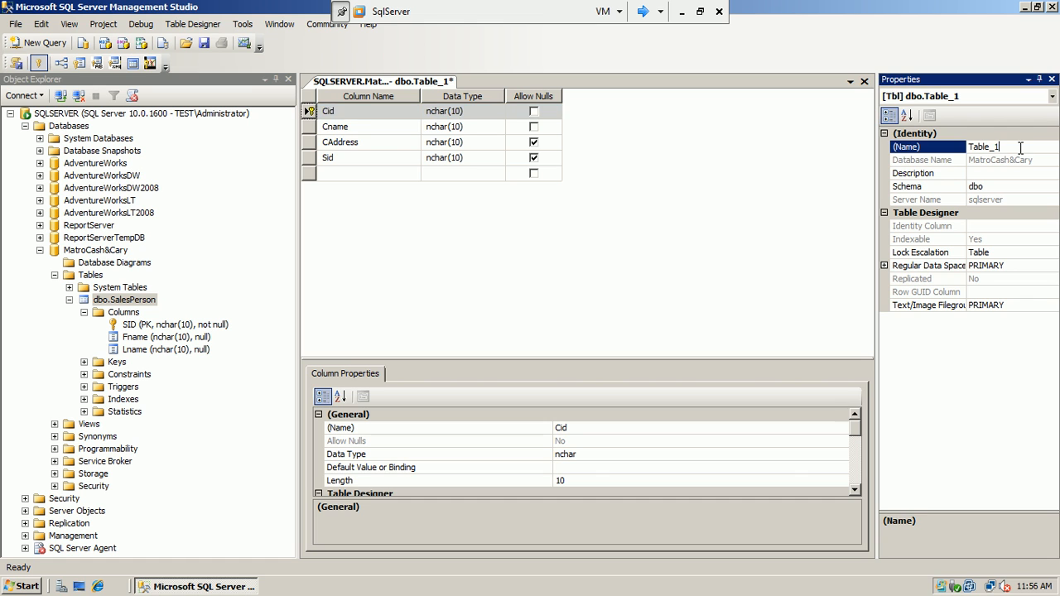
key(BackSpace)
key(BackSpace)
key(BackSpace)
key(BackSpace)
text(Customer)
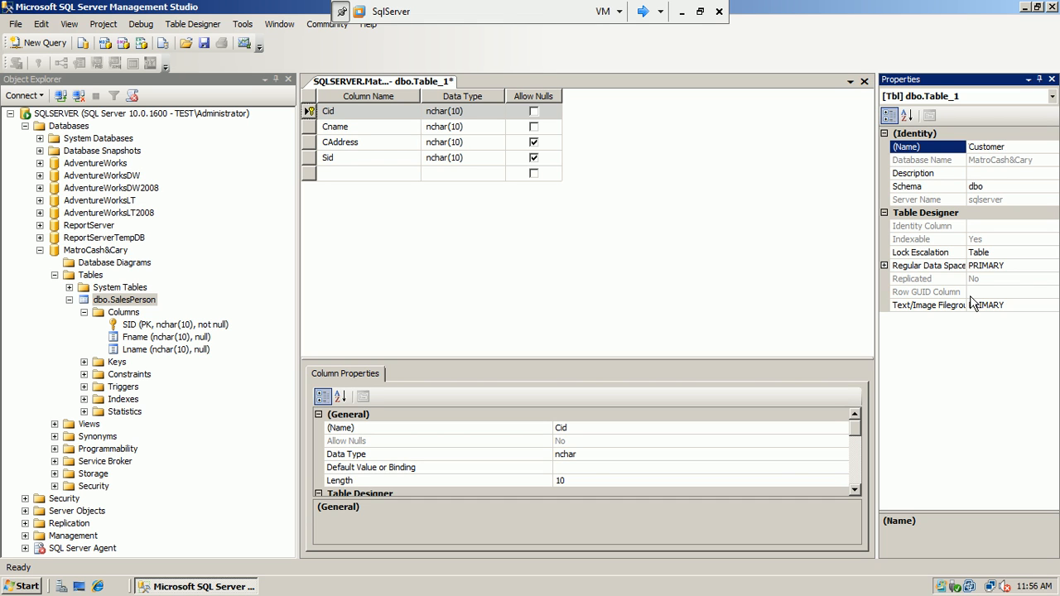
click(838, 237)
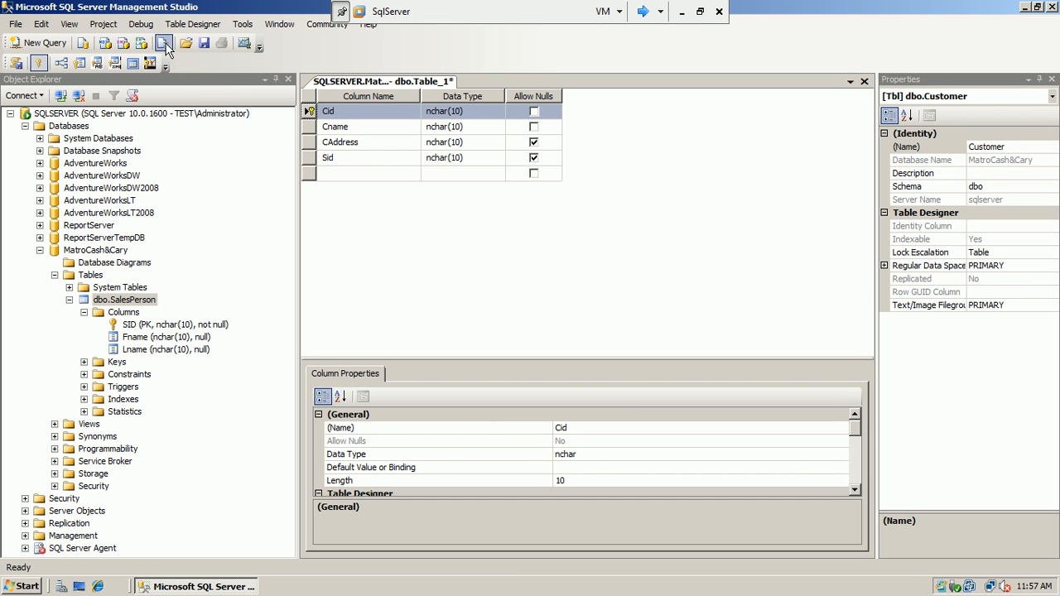
click(203, 43)
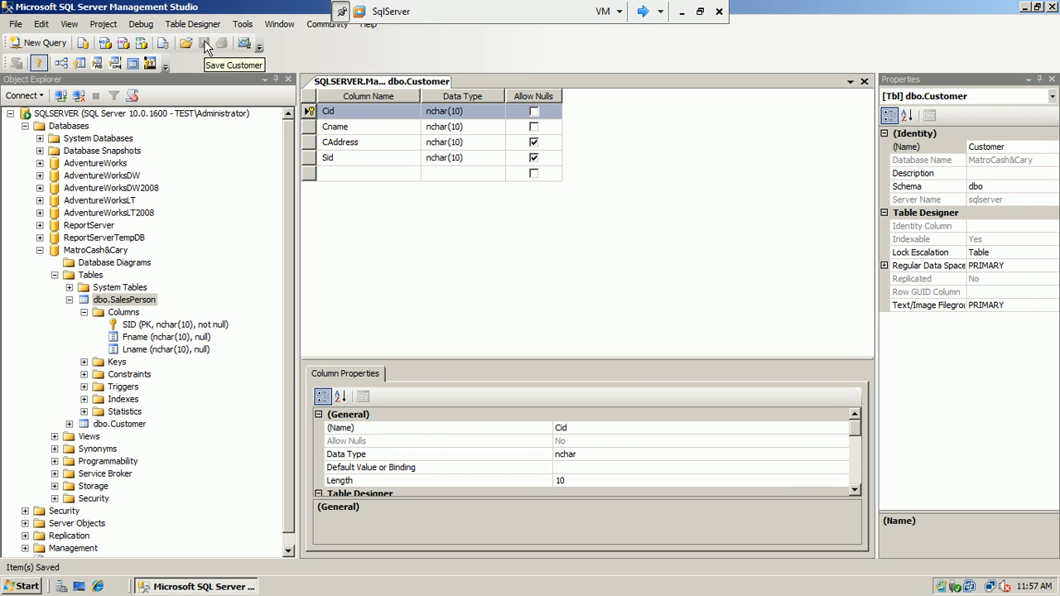
- Collapse the SalesPerson table in the object tree and close the Customer table's design
click(69, 300)
click(102, 312)
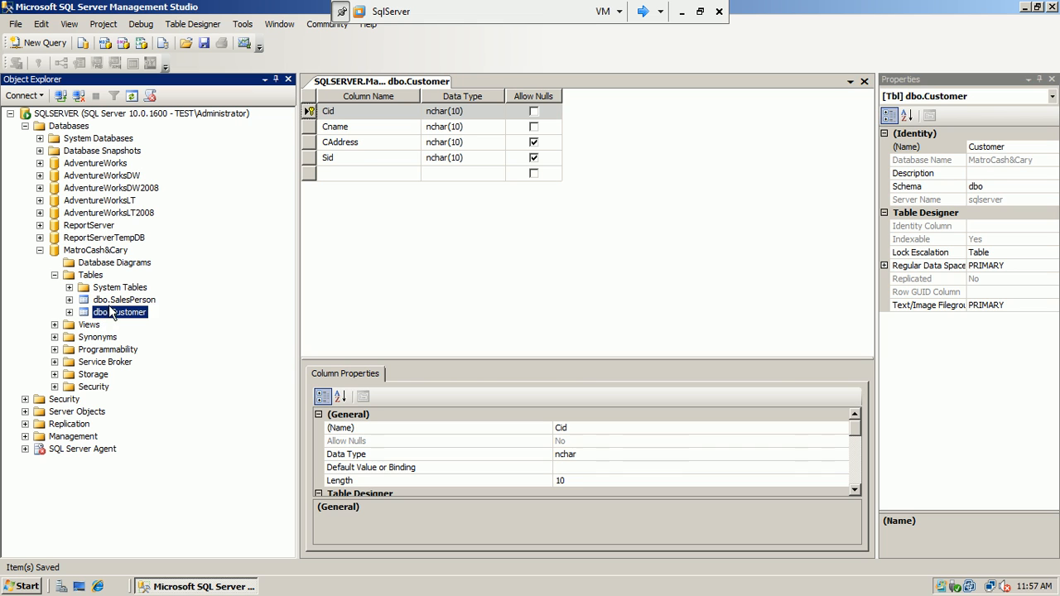
click(110, 305)
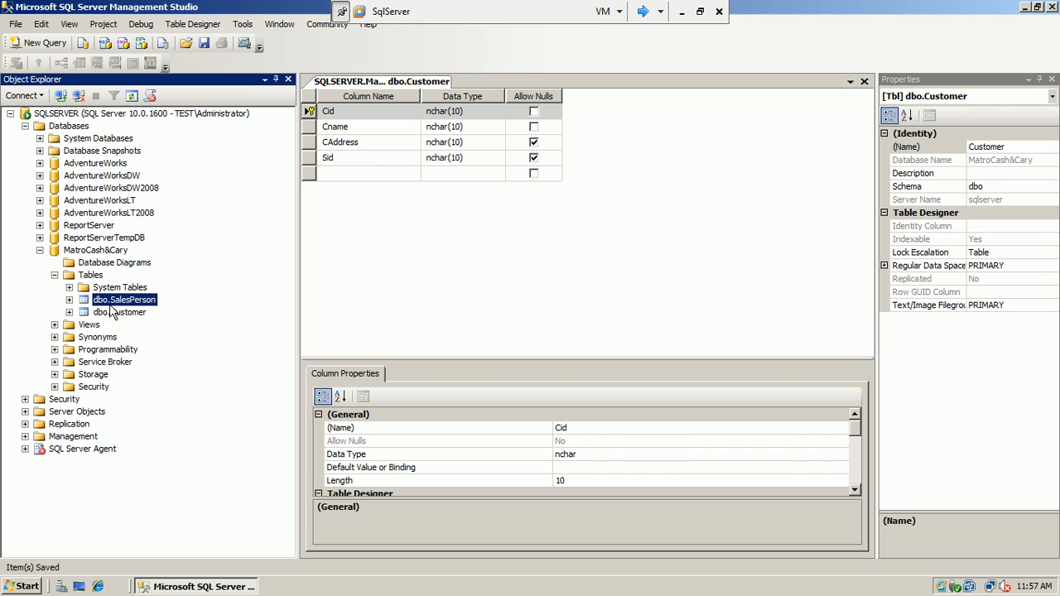
click(864, 82)
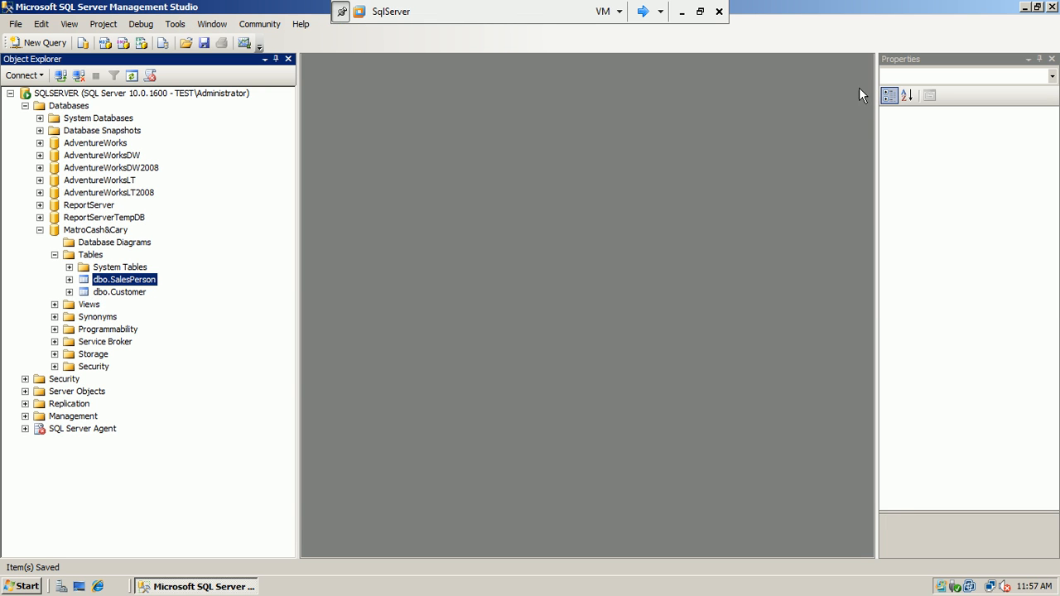
click(131, 294)
click(135, 282)
- Create a MatroCash&Cary database diagram with the Customer and SalesPerson tables, and move both tables lower with space between them
click(113, 245)
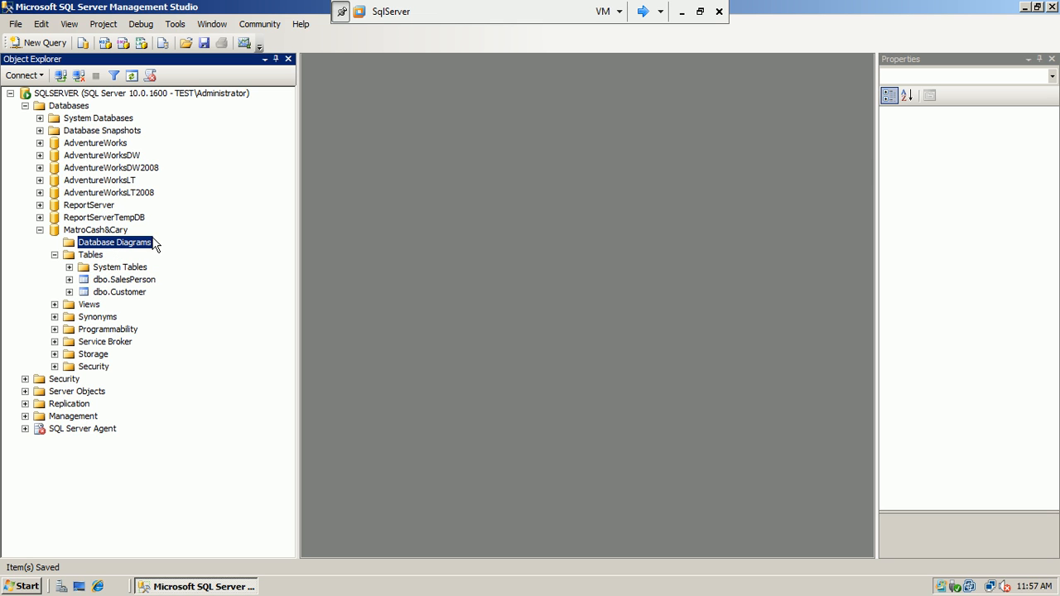
right_click(149, 246)
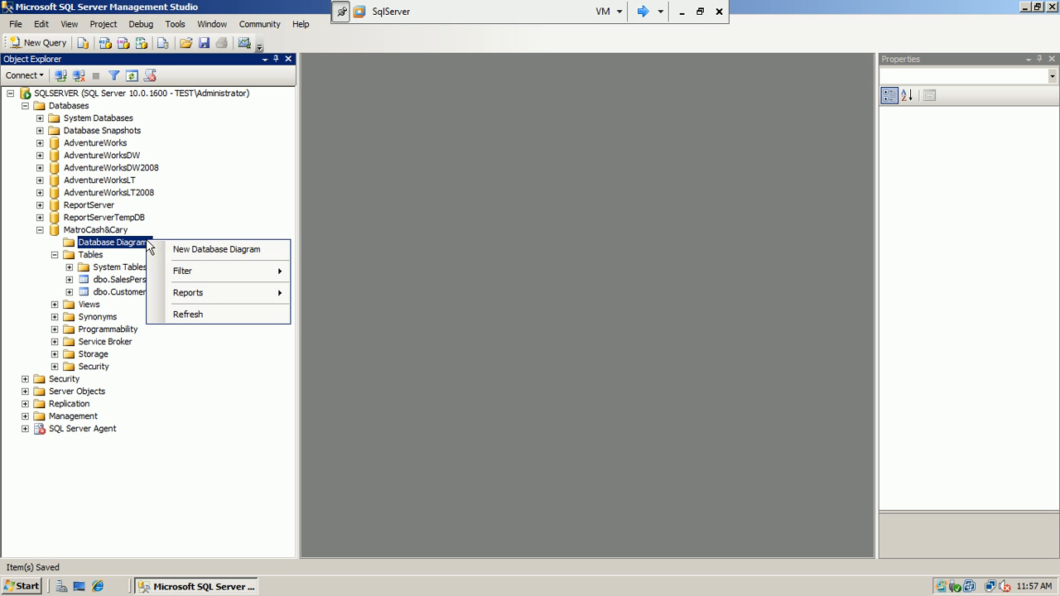
click(170, 250)
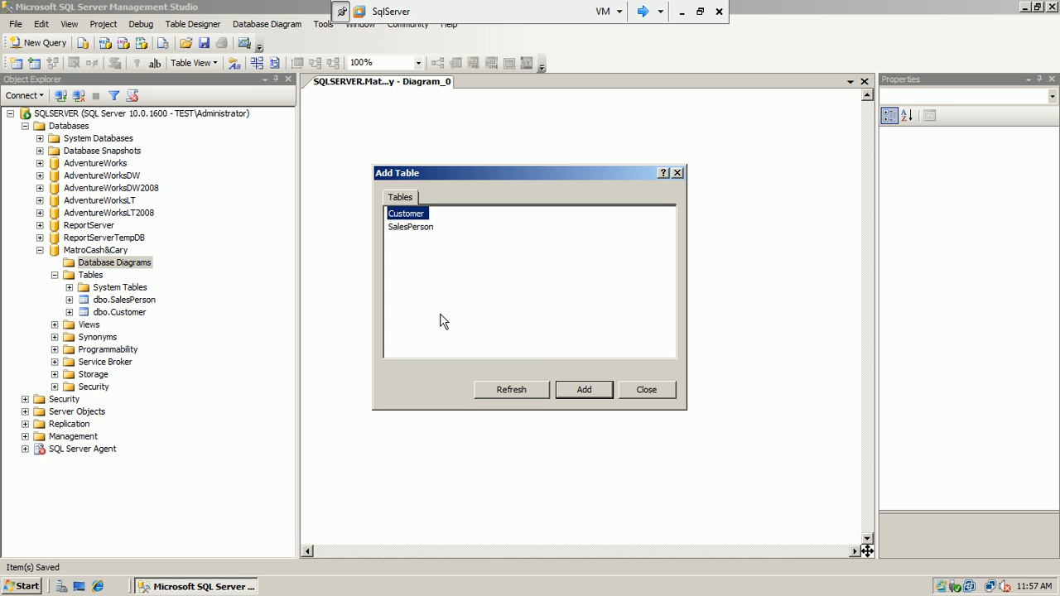
click(570, 390)
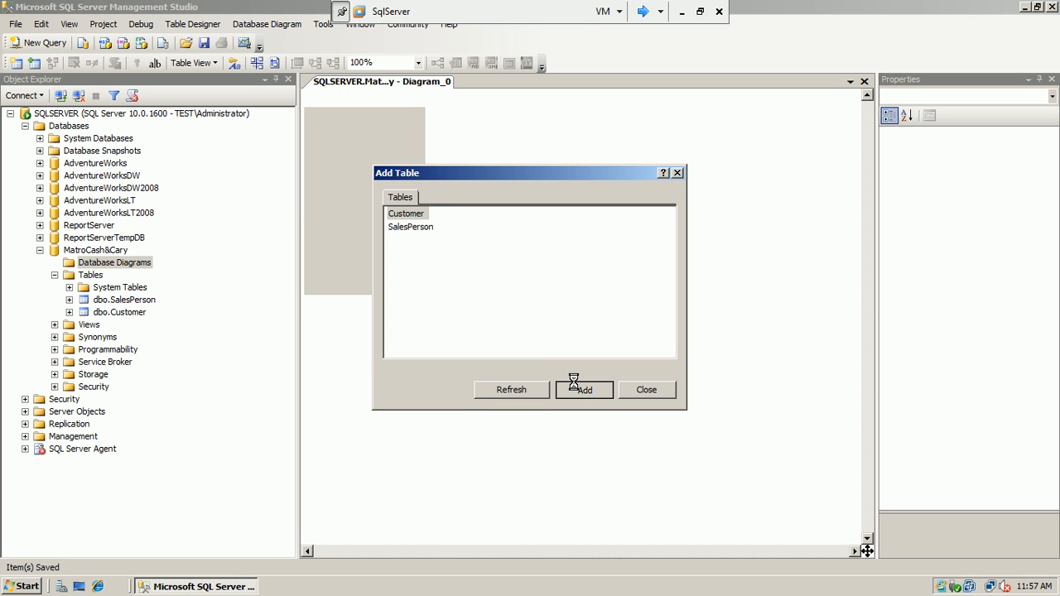
click(575, 389)
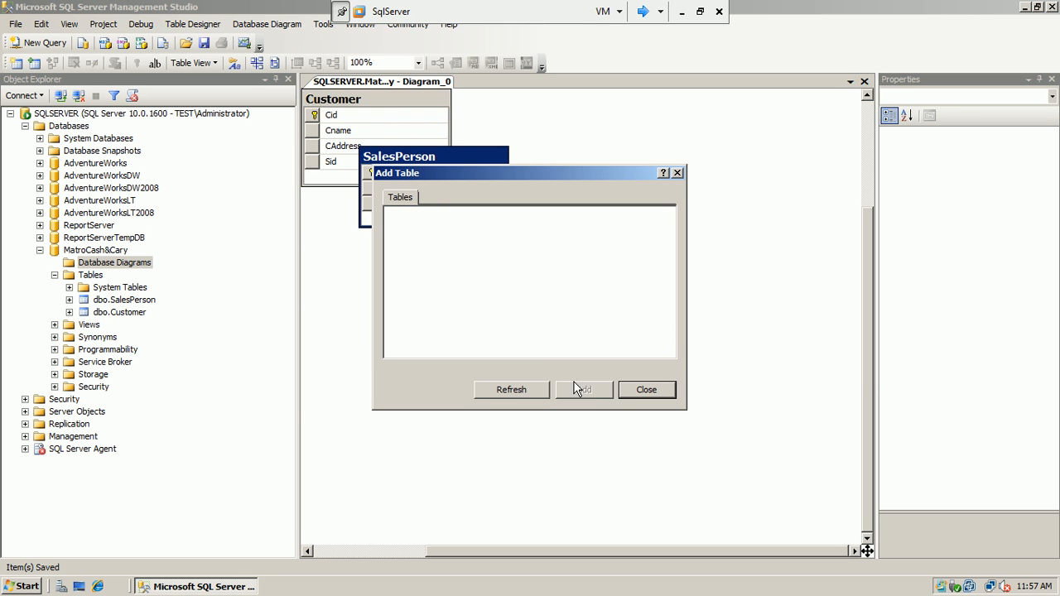
click(645, 390)
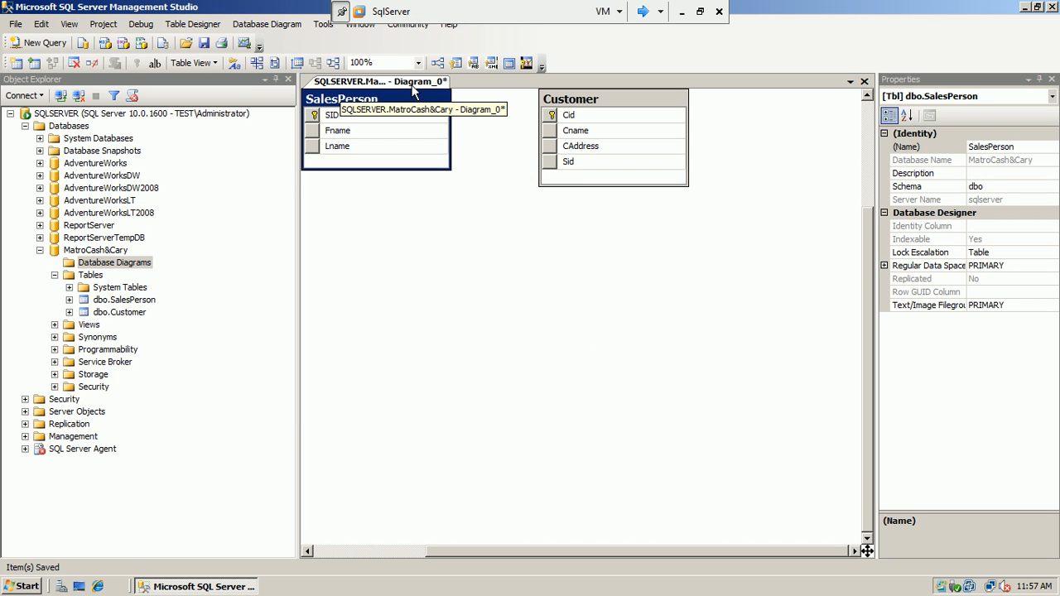
drag(407, 99, 456, 218)
drag(598, 109, 646, 171)
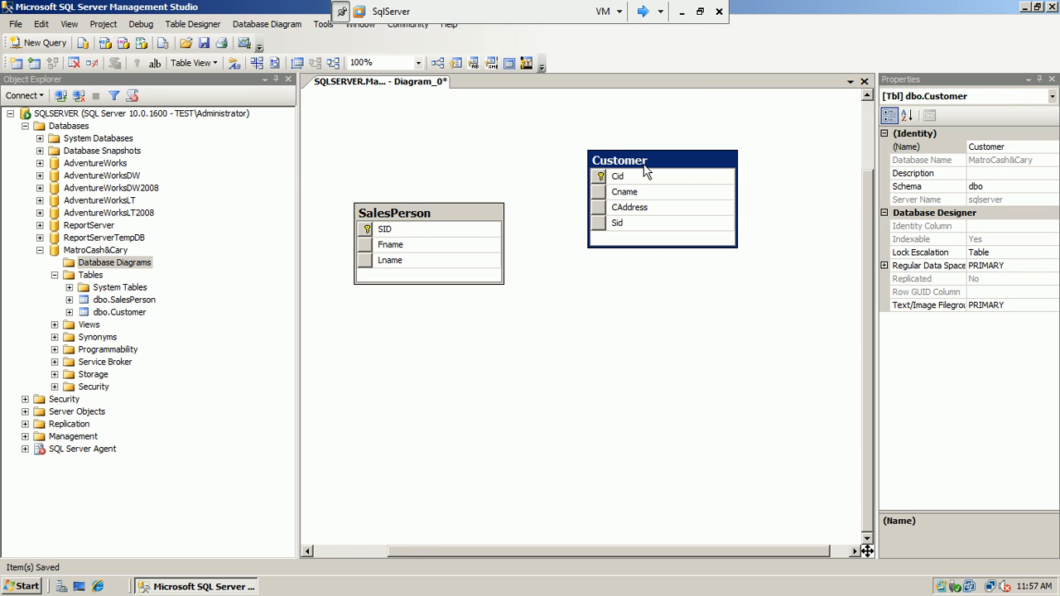
- Start a relationship from SalesPerson's SID to Customer's Sid in the diagram, with SalesPerson as the primary key table
click(399, 229)
drag(365, 229, 598, 224)
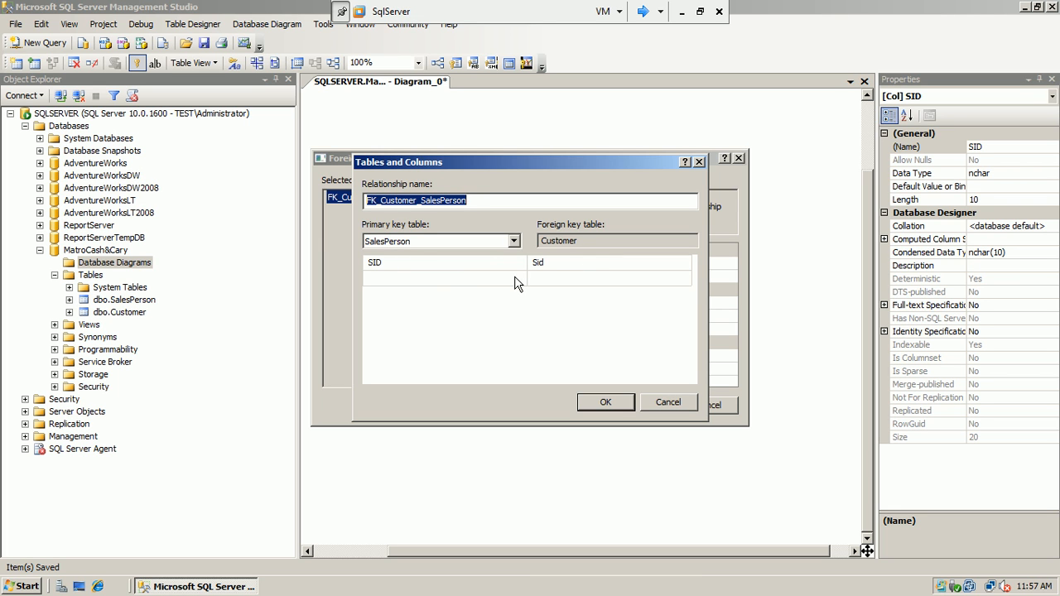
click(514, 241)
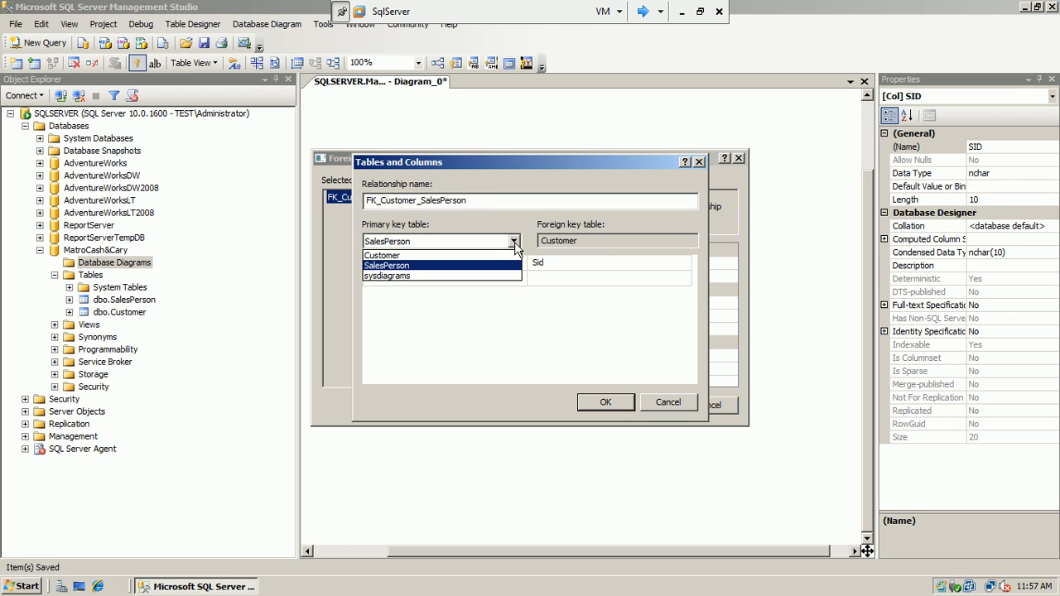
click(508, 266)
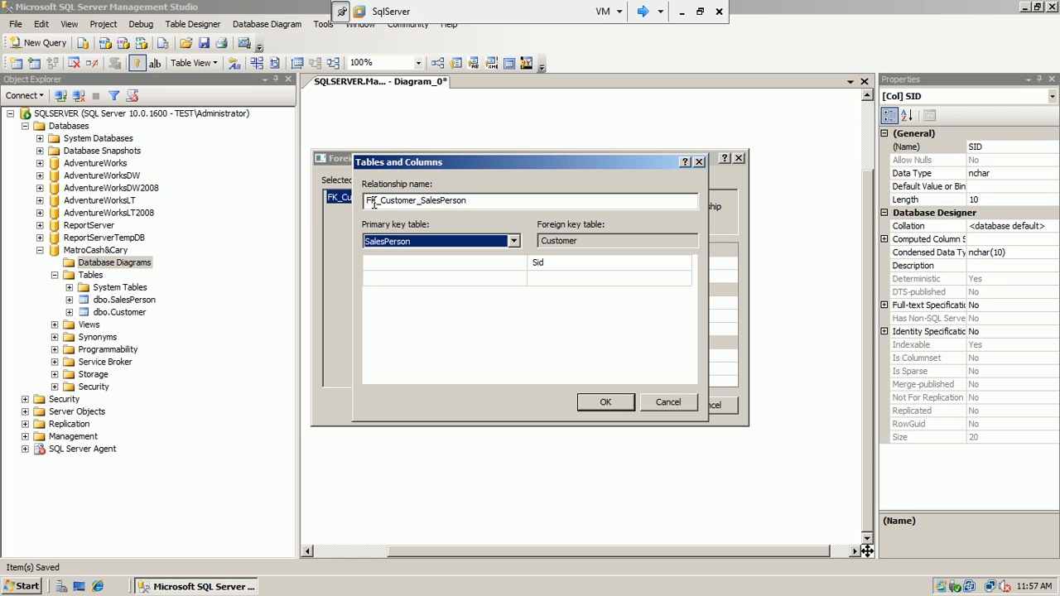
click(579, 405)
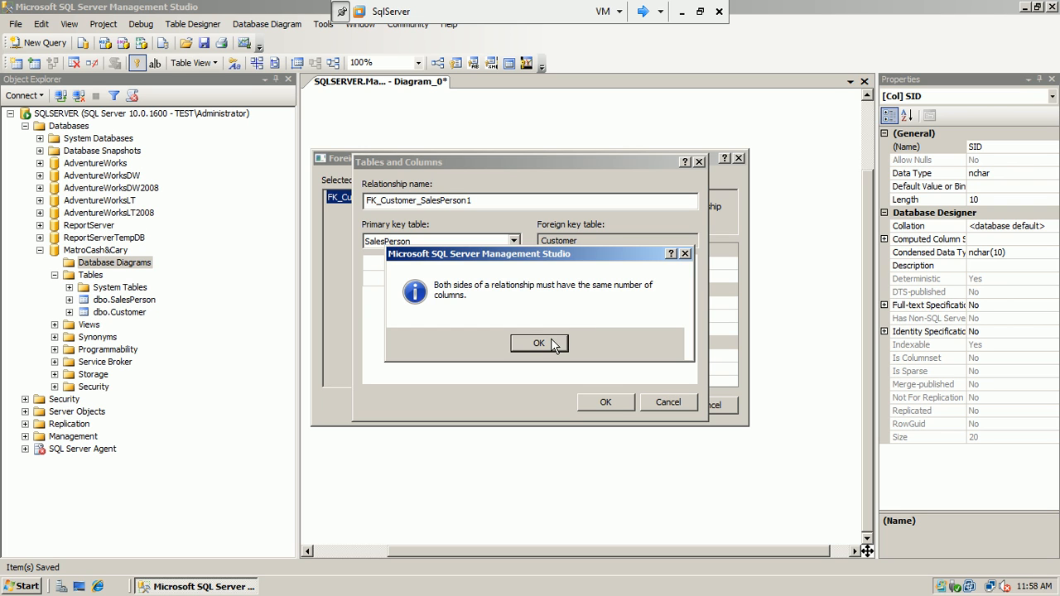
click(540, 342)
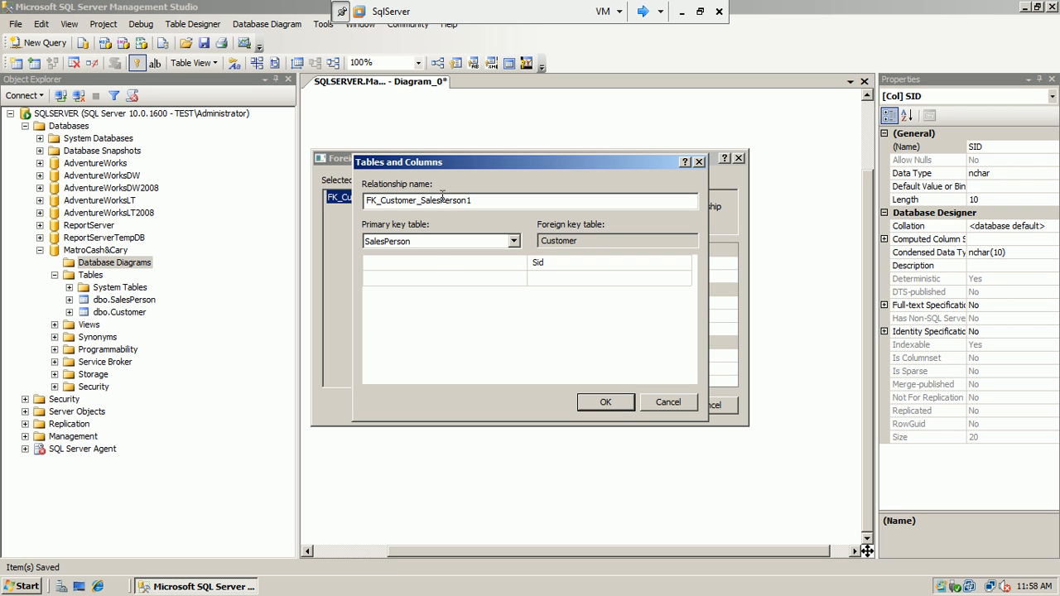
- Set SID as the SalesPerson column paired with Customer's Sid, and create the foreign key relationship
click(433, 267)
click(525, 262)
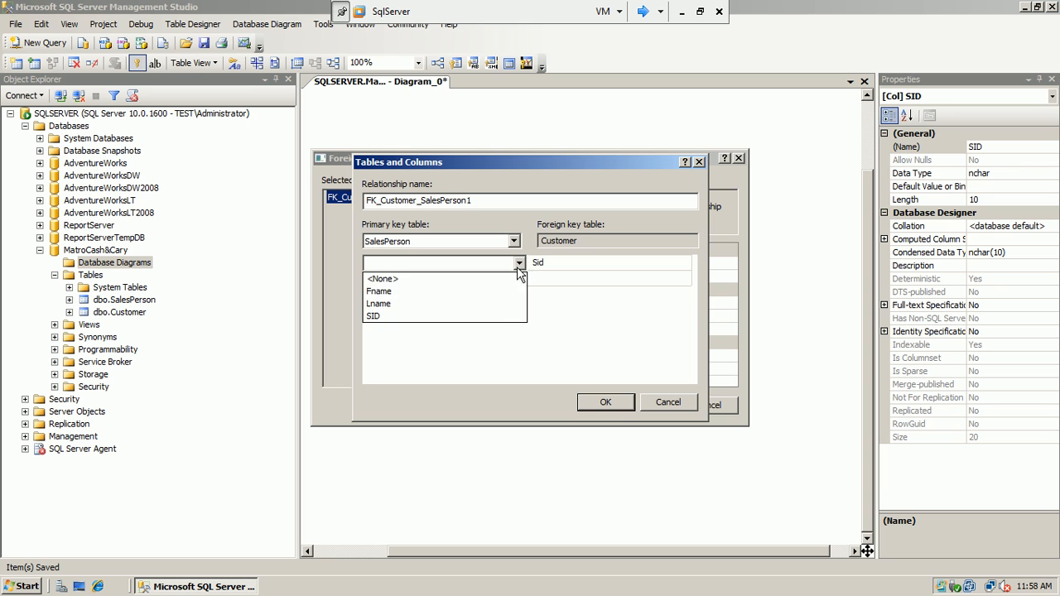
click(478, 311)
click(540, 320)
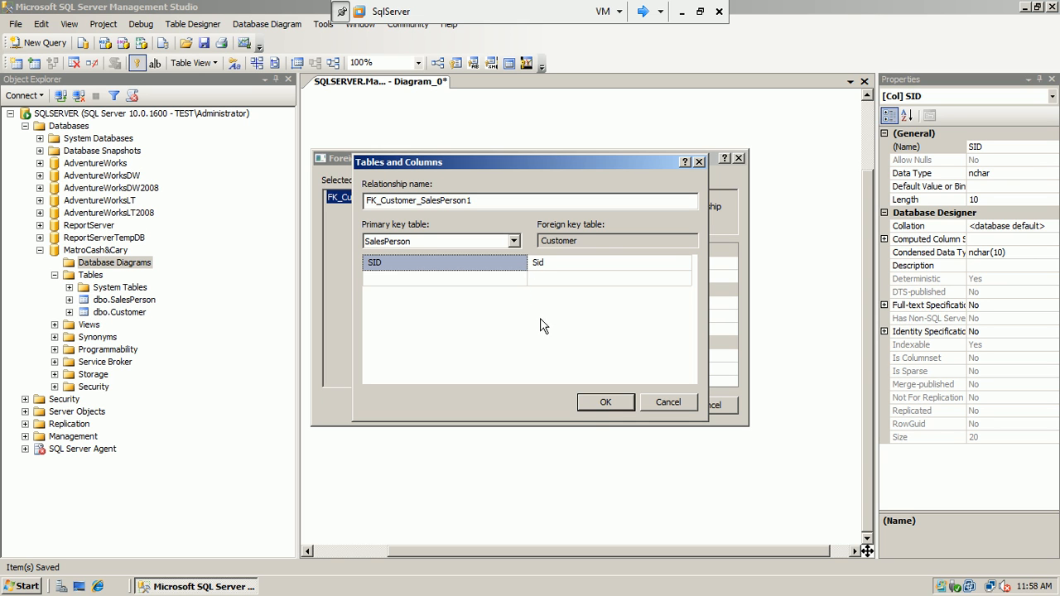
click(590, 407)
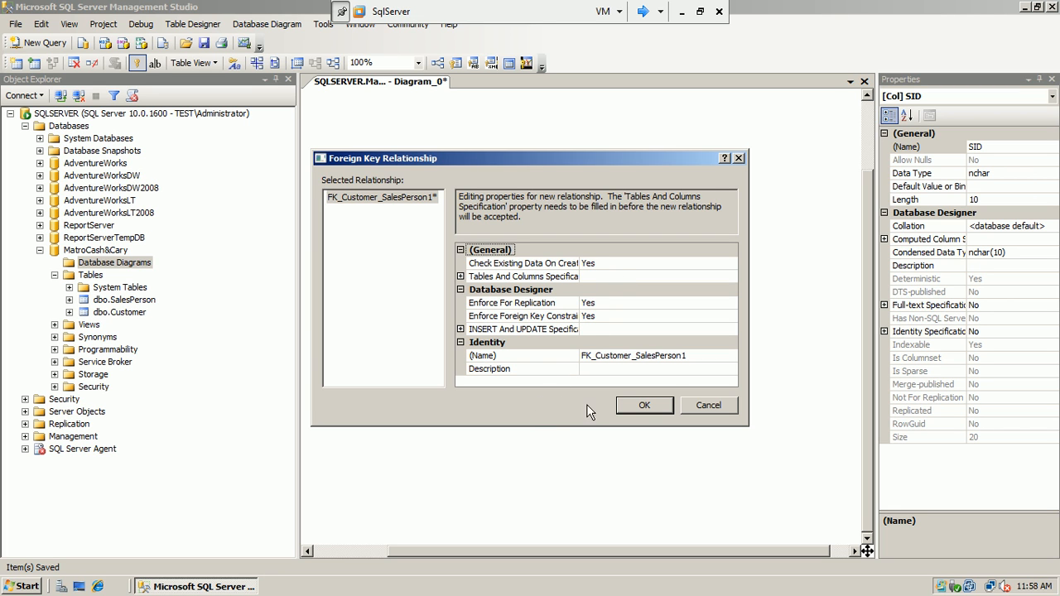
click(627, 403)
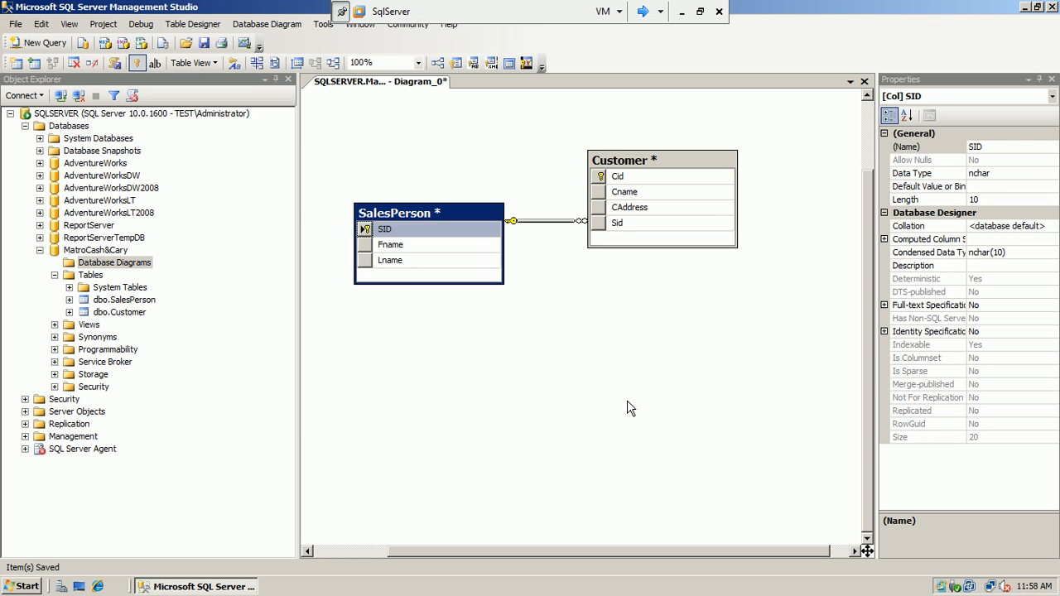
- Move the SalesPerson table up level with Customer in the diagram, and place the Customer table diagonally below it
click(627, 401)
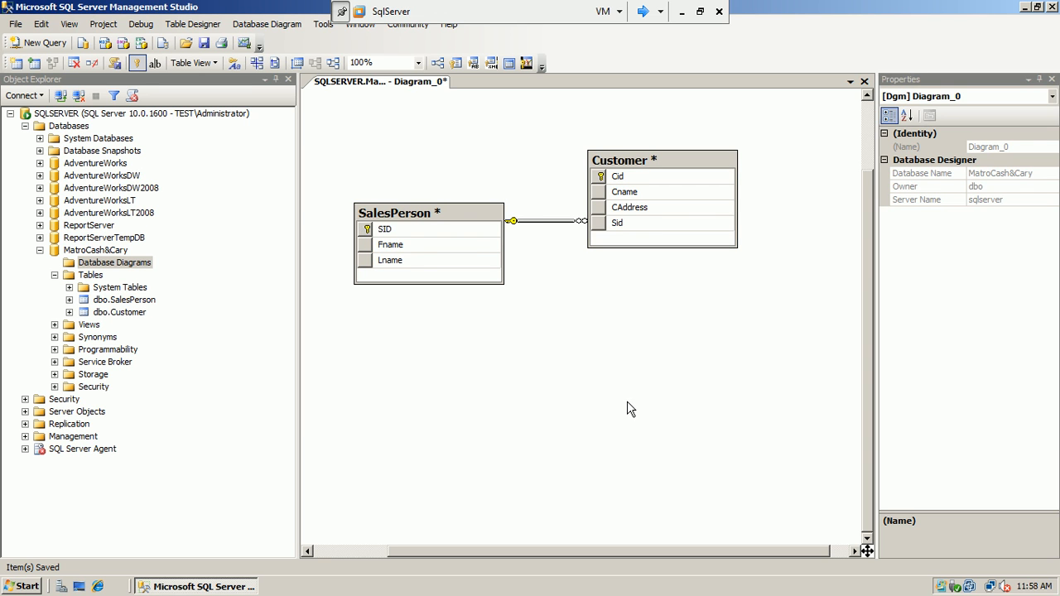
drag(465, 217, 447, 166)
click(486, 283)
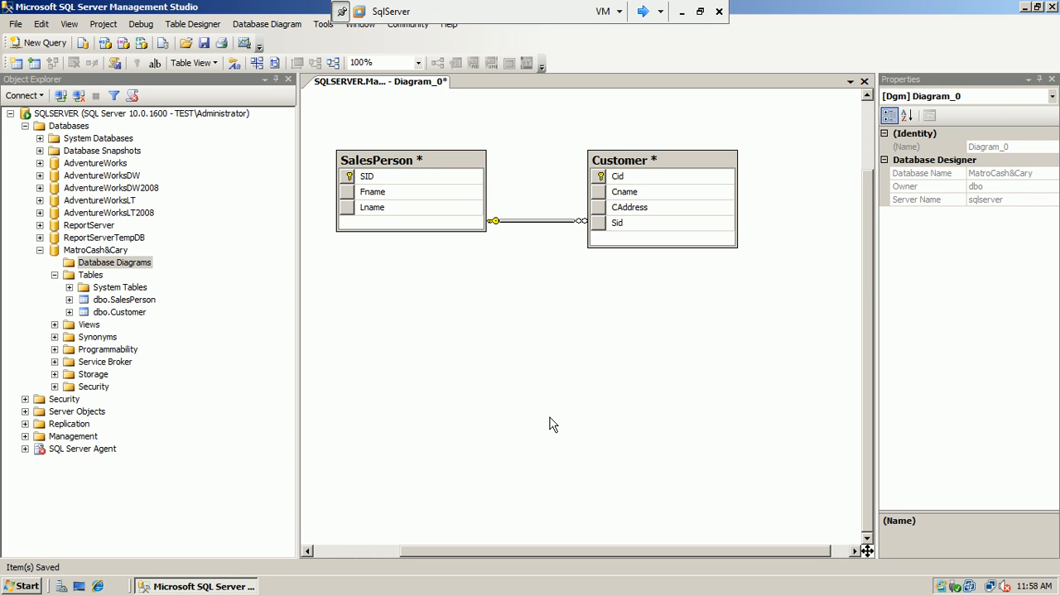
drag(686, 161, 629, 338)
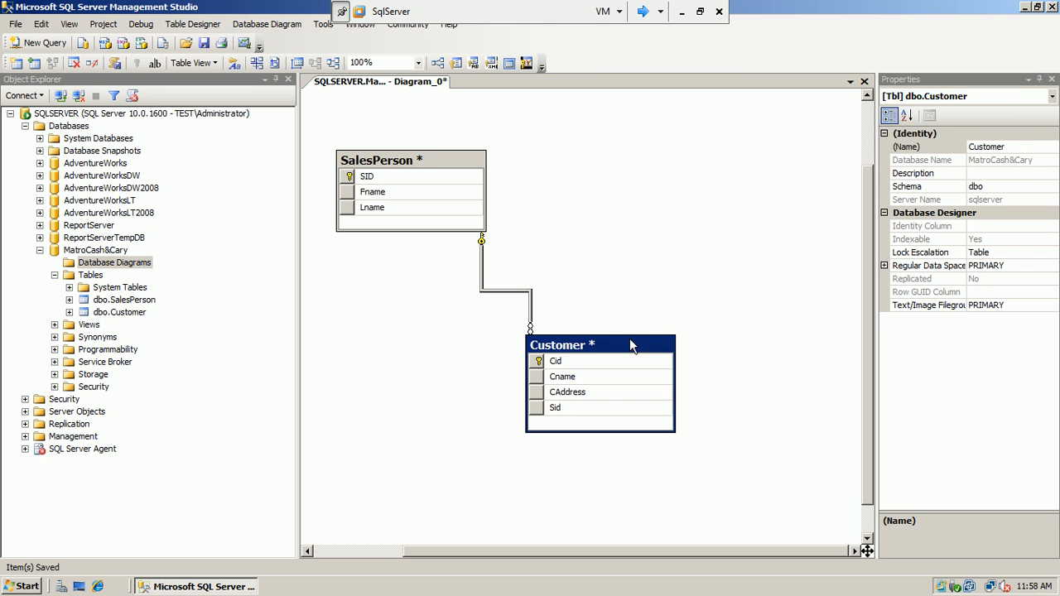
click(431, 356)
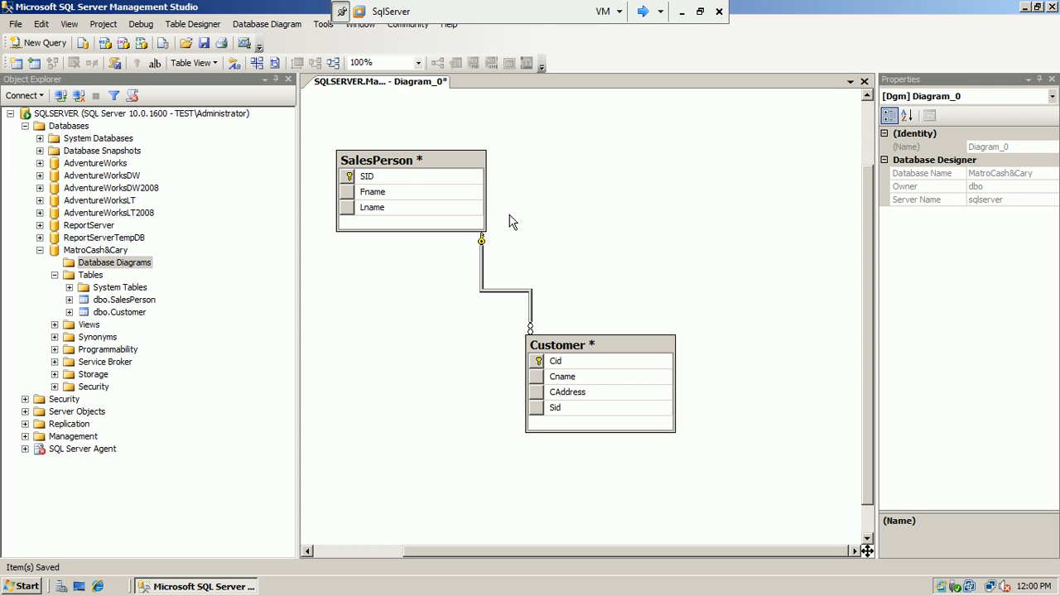
- Save the diagram as Diagram_0 and accept saving the SalesPerson and Customer tables to the database
click(208, 43)
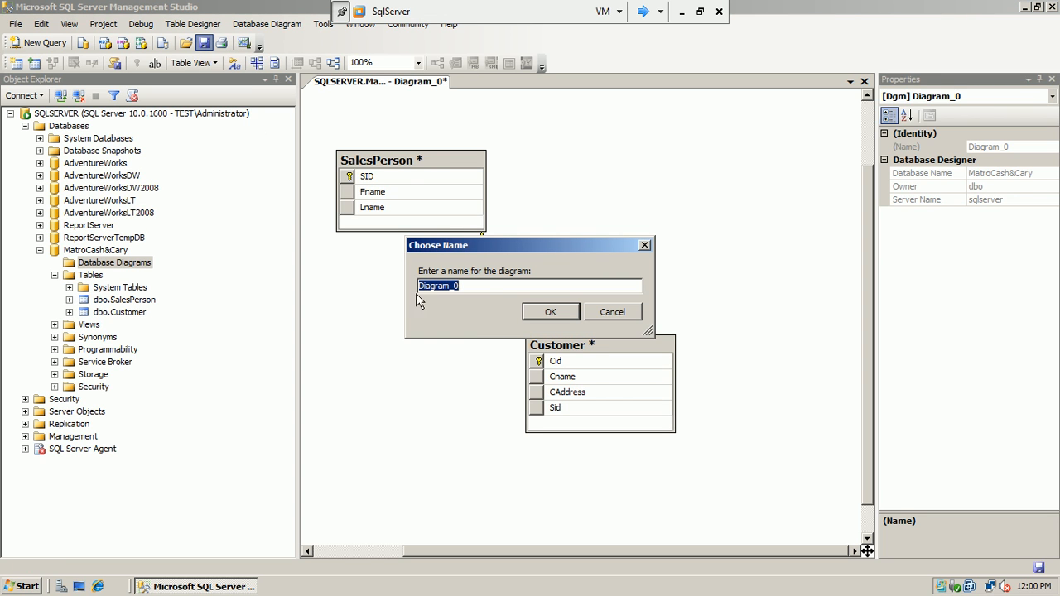
click(469, 289)
click(536, 309)
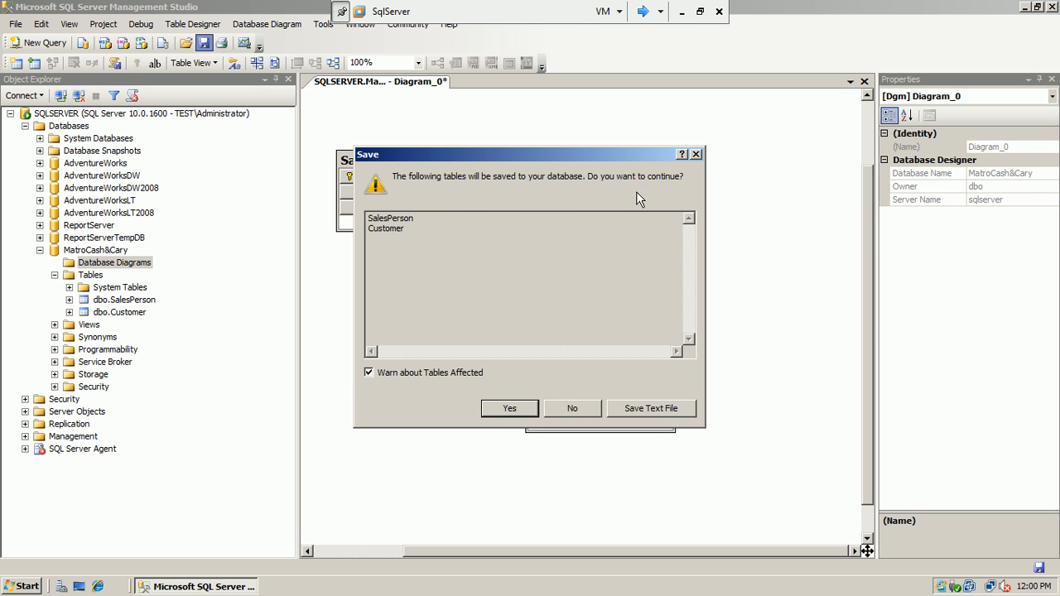
click(493, 406)
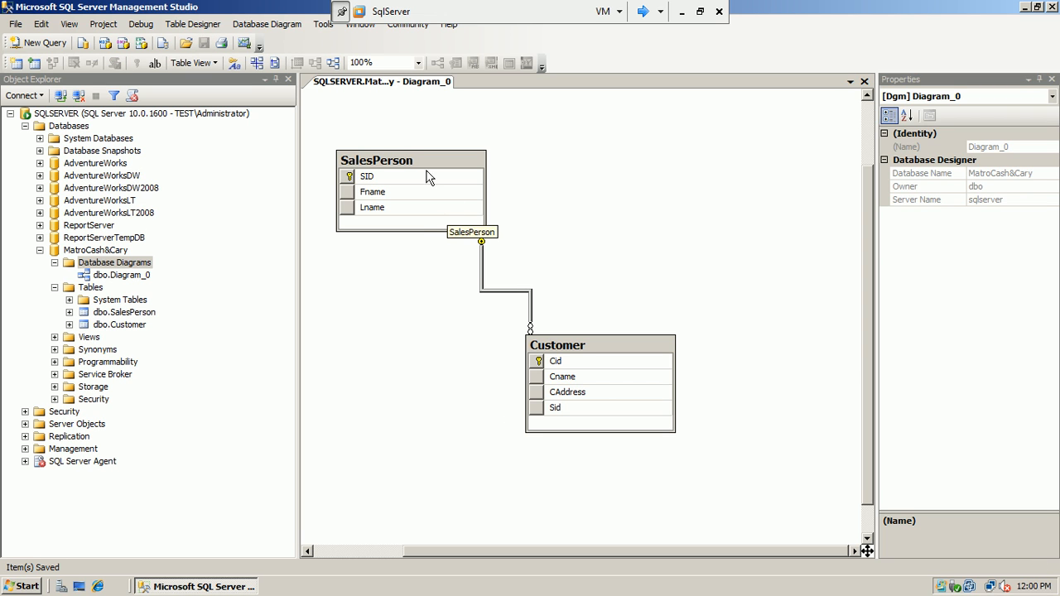
- Select the saved Diagram_0 in the object tree, close its open diagram, and show the MatroCash&Cary database contents again
click(138, 278)
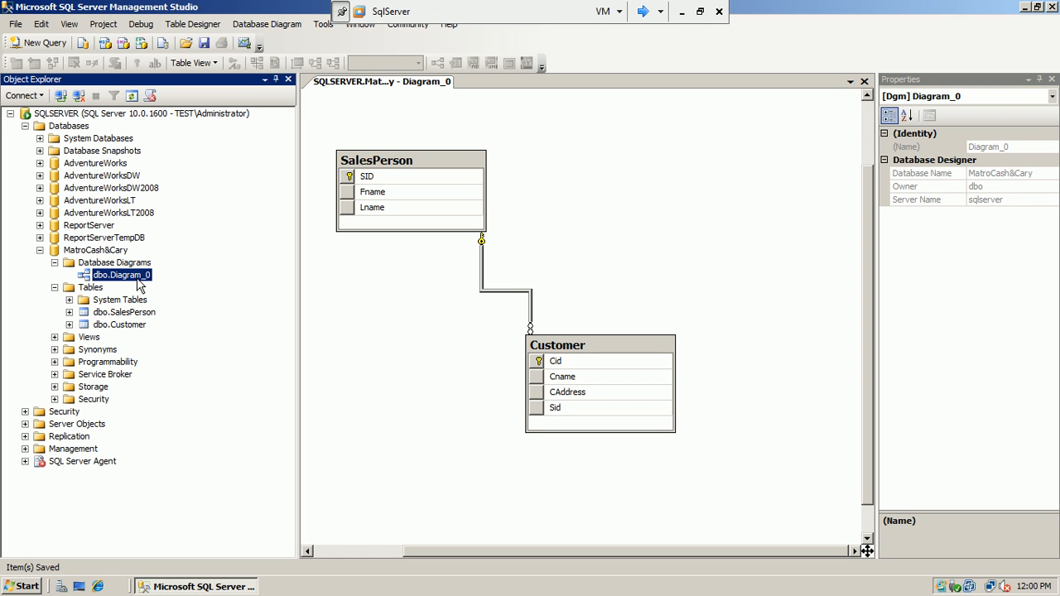
click(40, 250)
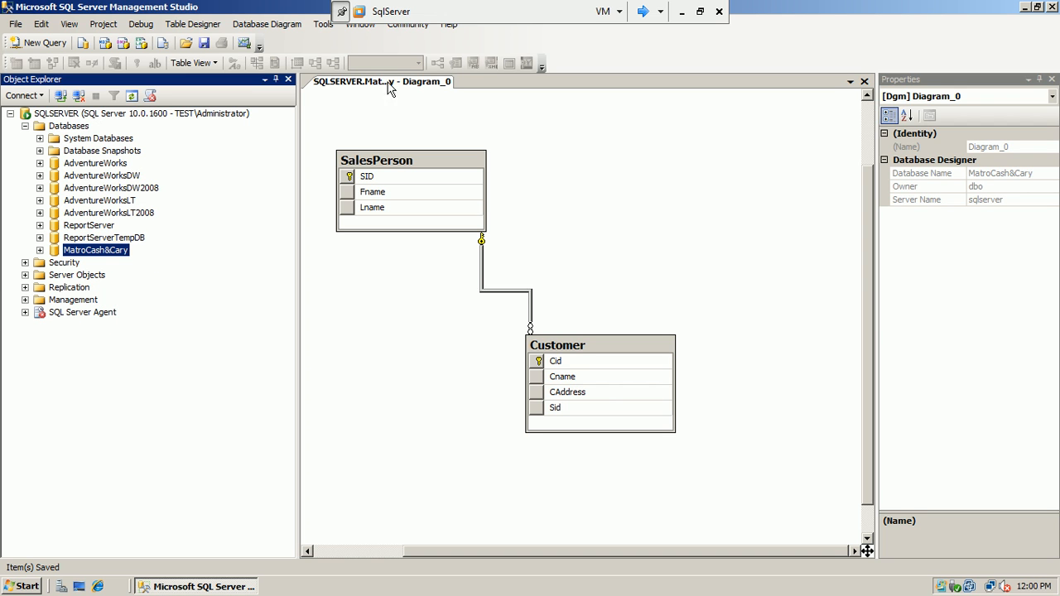
click(864, 81)
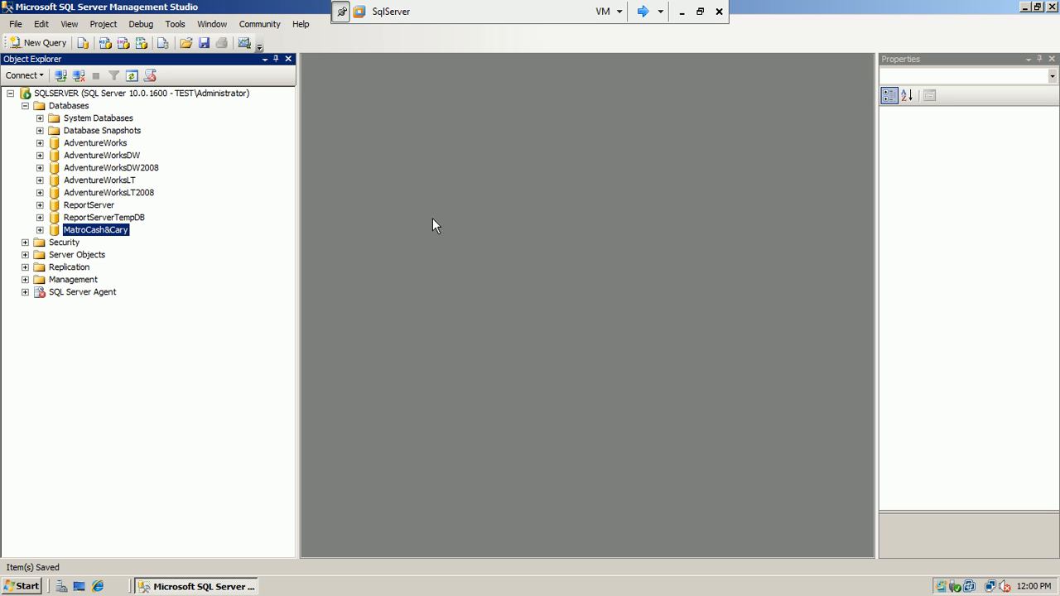
click(40, 231)
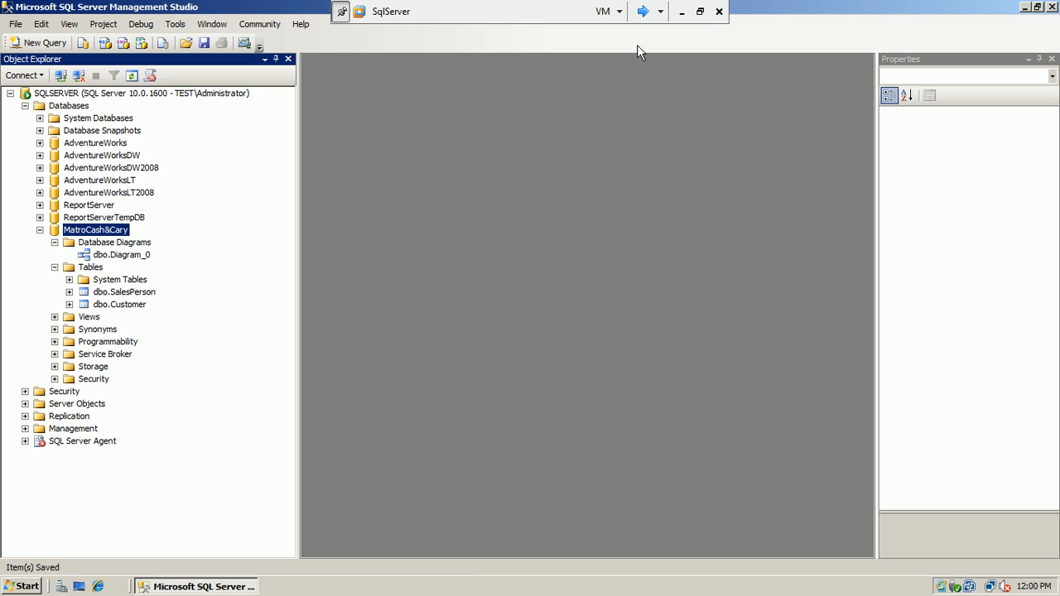
- Minimize the virtual machine, close the Word document, and play the PowerPoint presentation from the "Lets create a database and design a diagram" slide
click(682, 12)
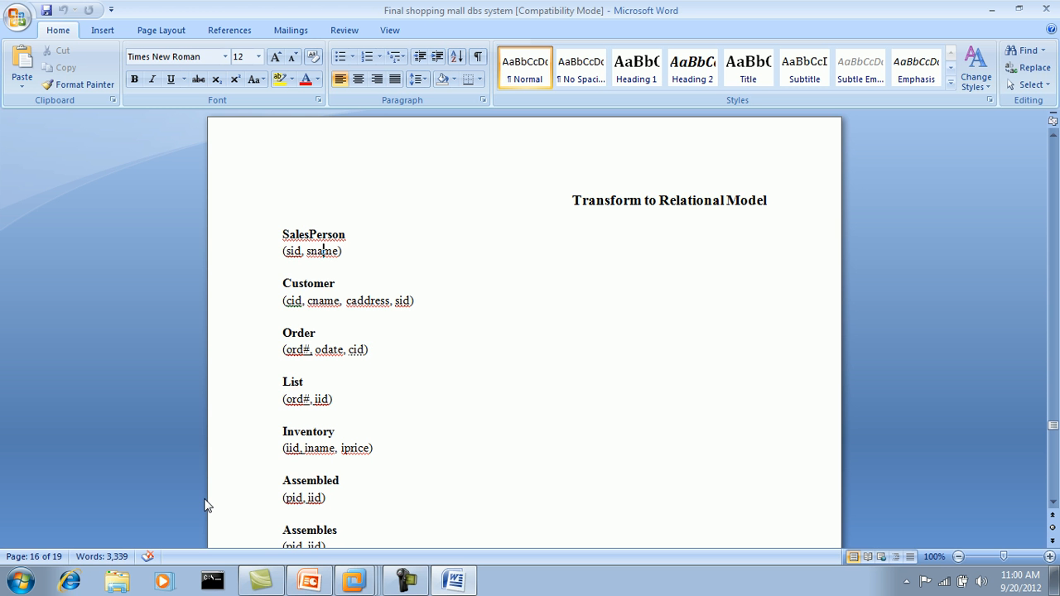
click(1045, 9)
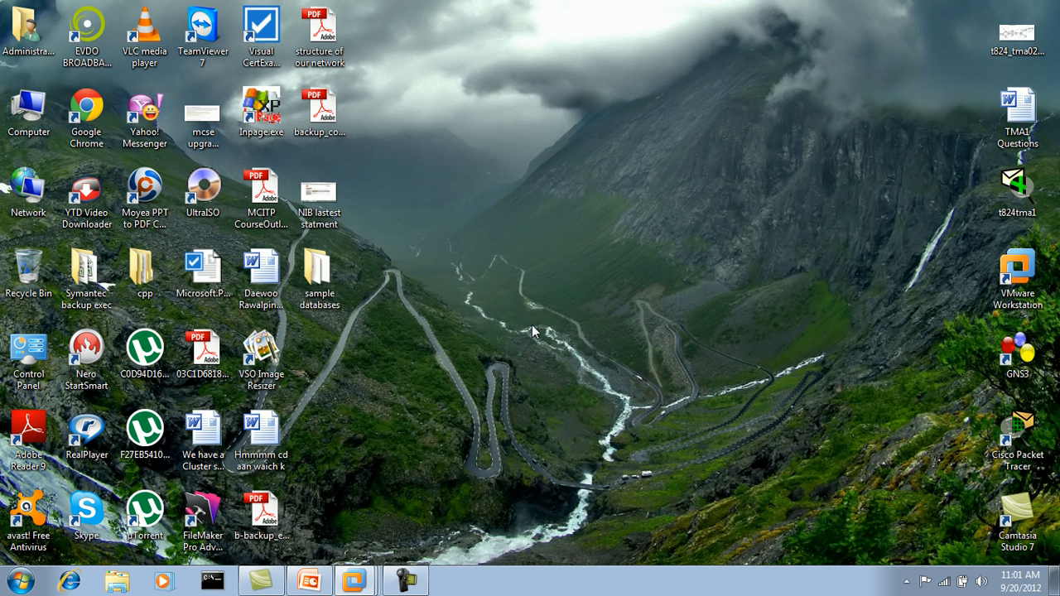
click(310, 581)
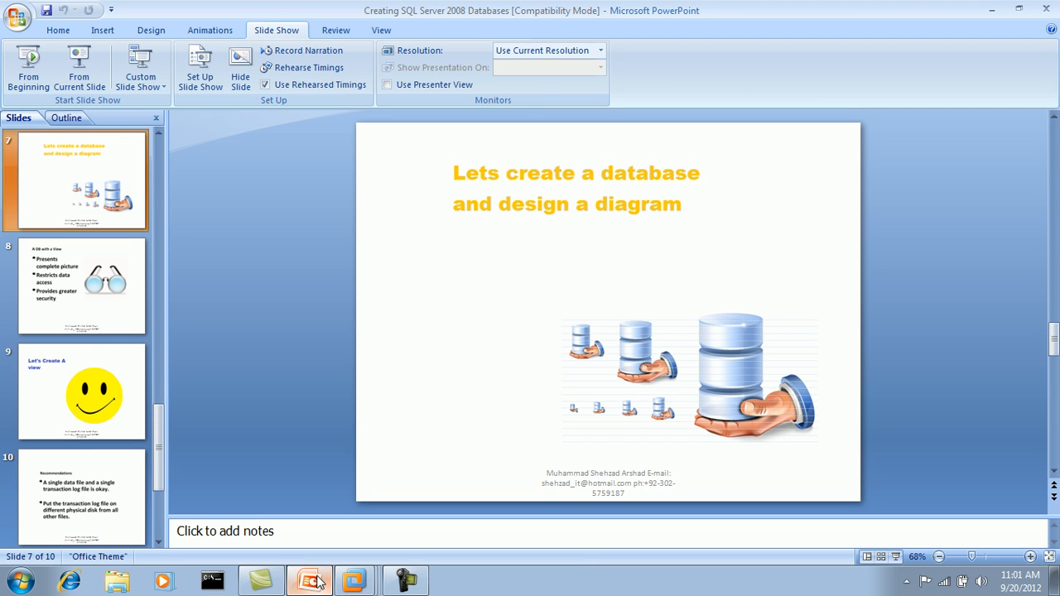
click(75, 80)
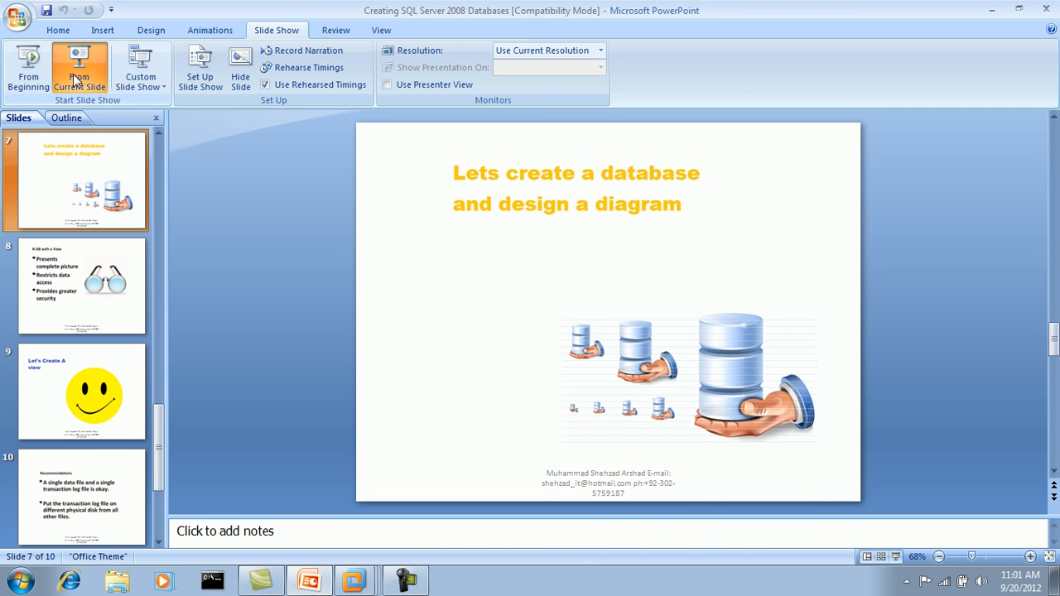
click(75, 81)
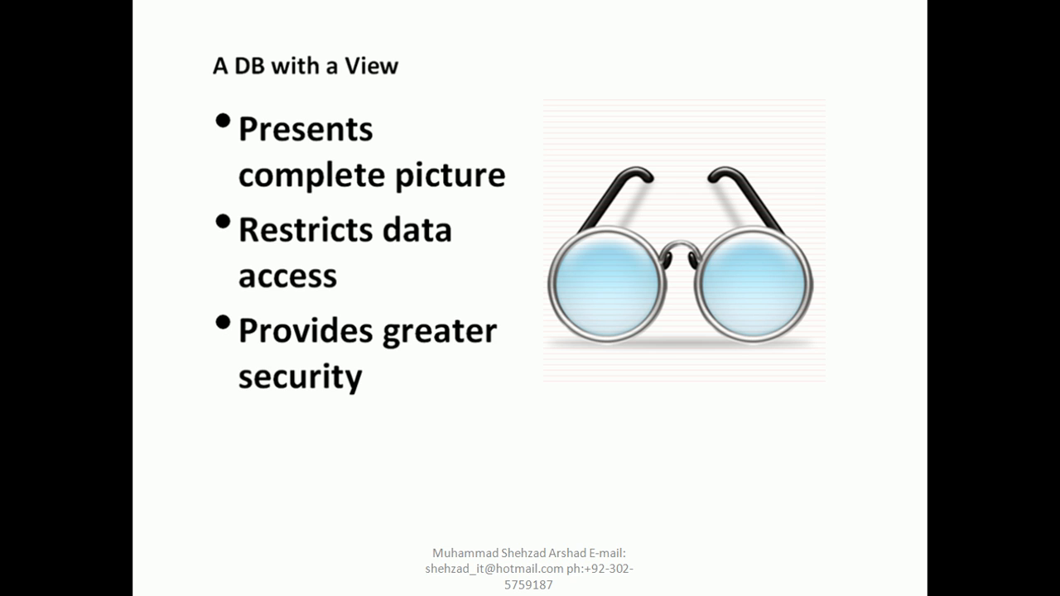
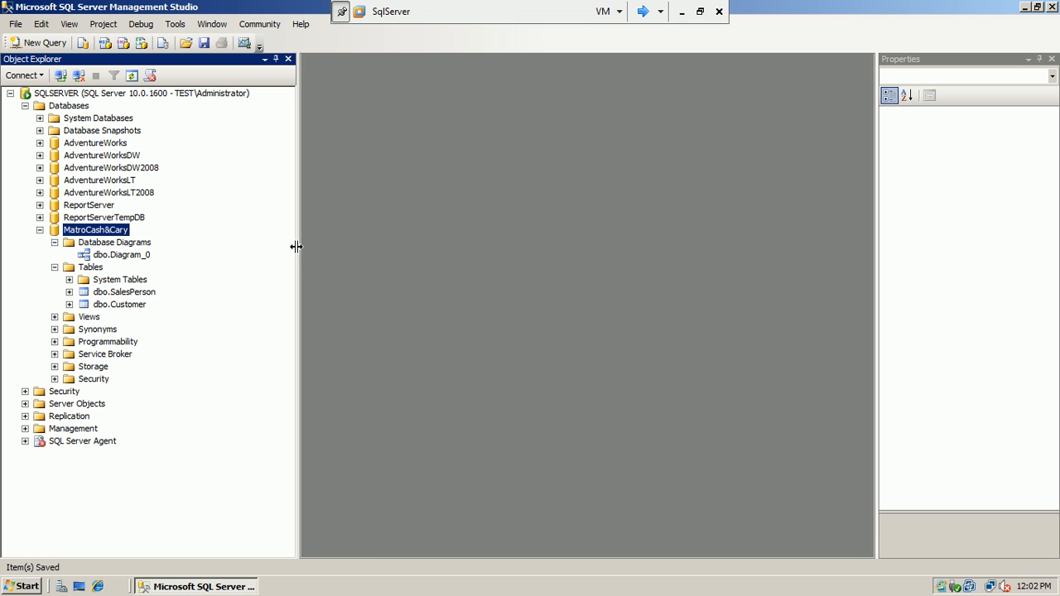
- Collapse MatroCash&Cary, examine the AdventureWorks database's diagrams, tables and views folders, and collapse AdventureWorks again
click(40, 230)
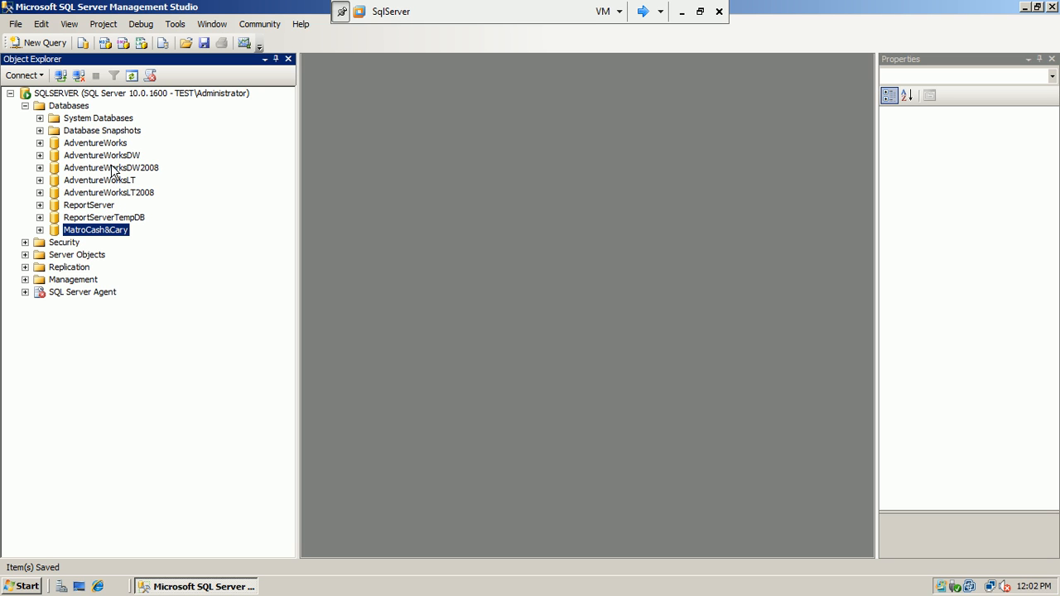
click(40, 143)
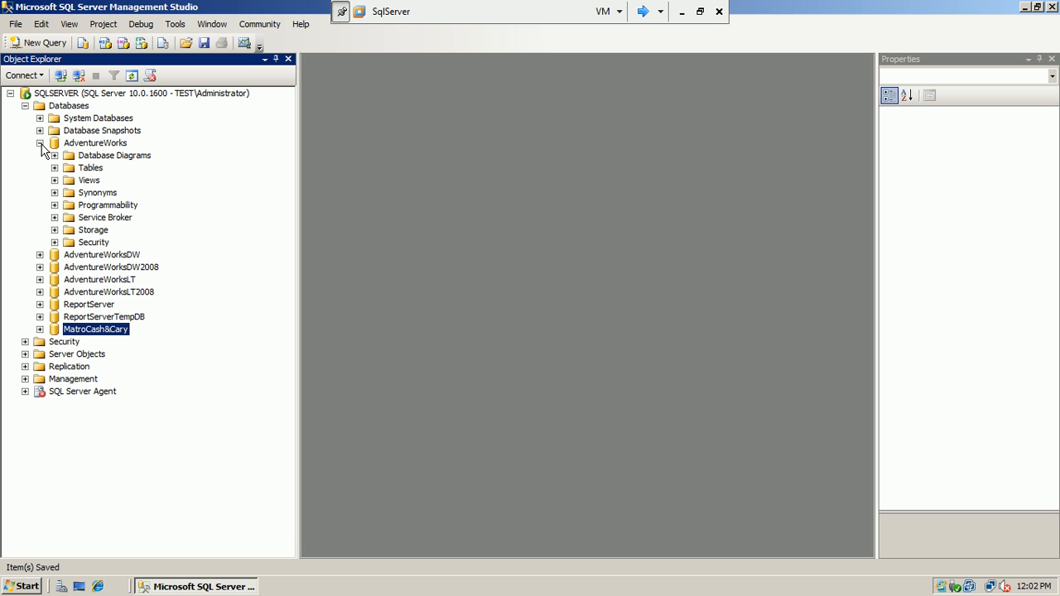
click(54, 156)
click(92, 158)
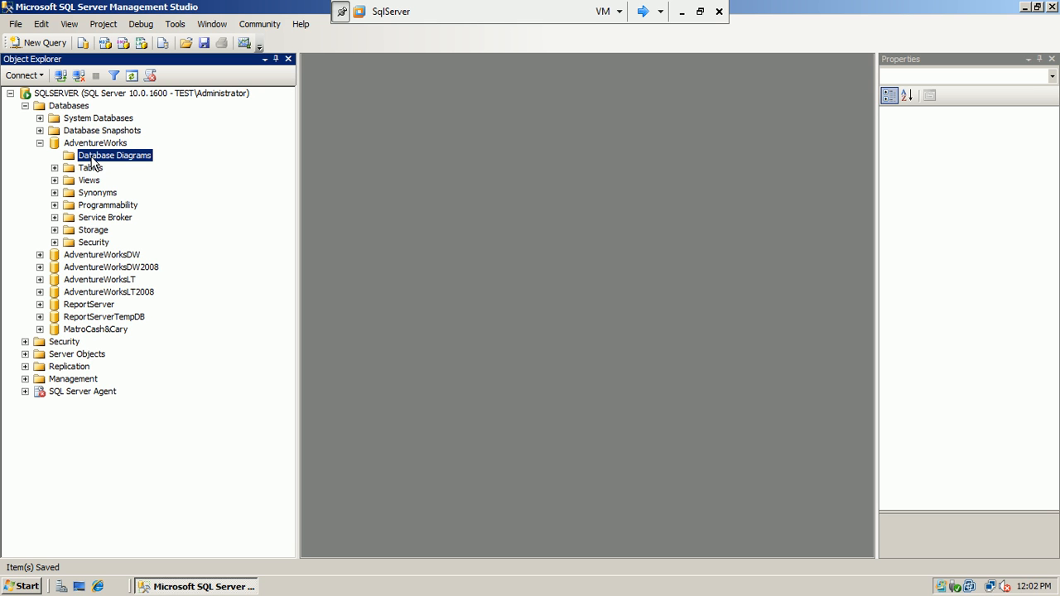
click(55, 168)
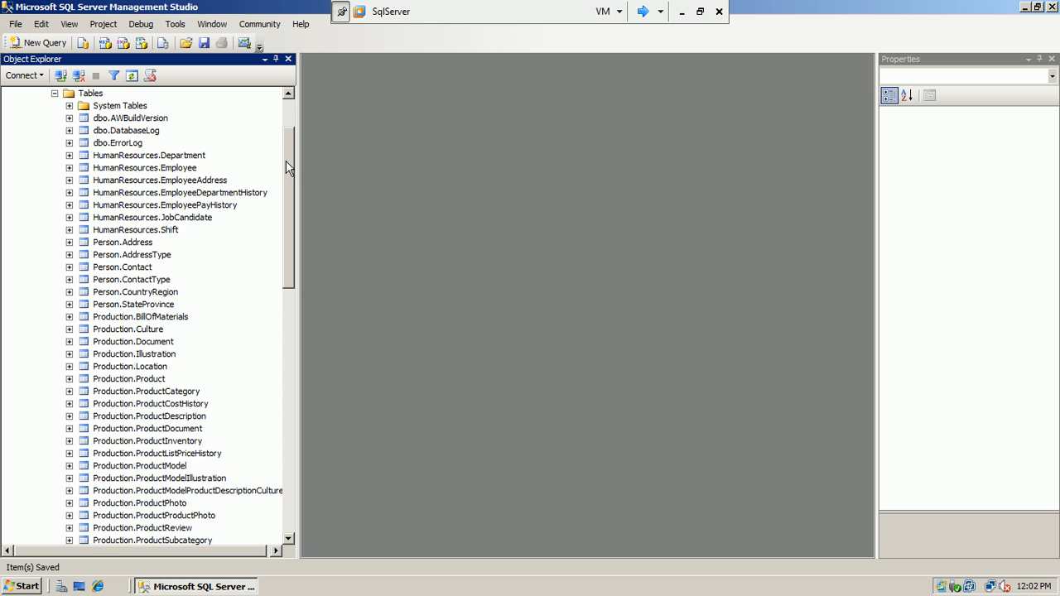
drag(285, 174, 292, 83)
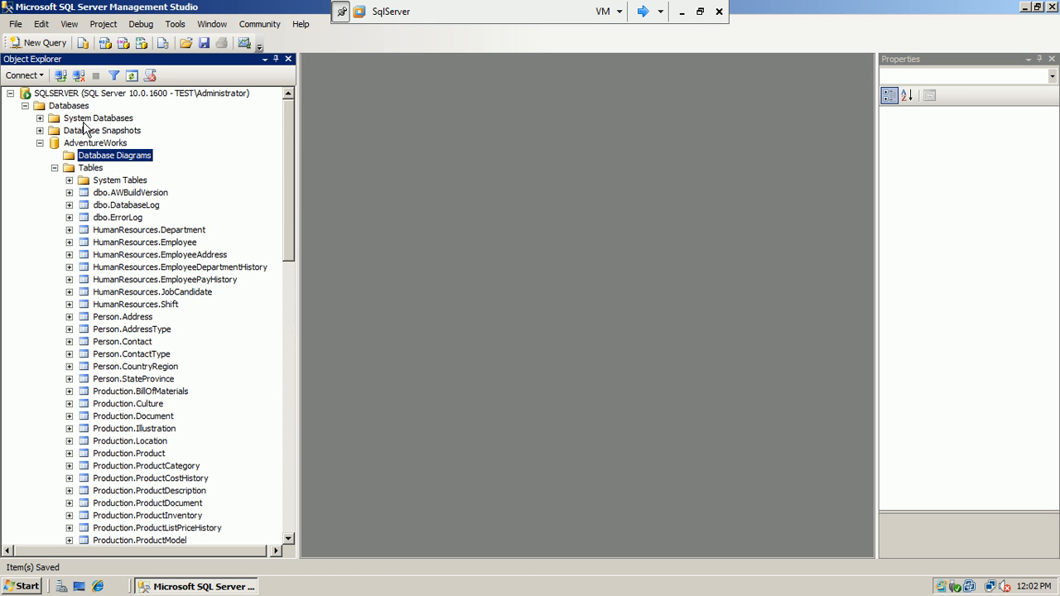
click(55, 167)
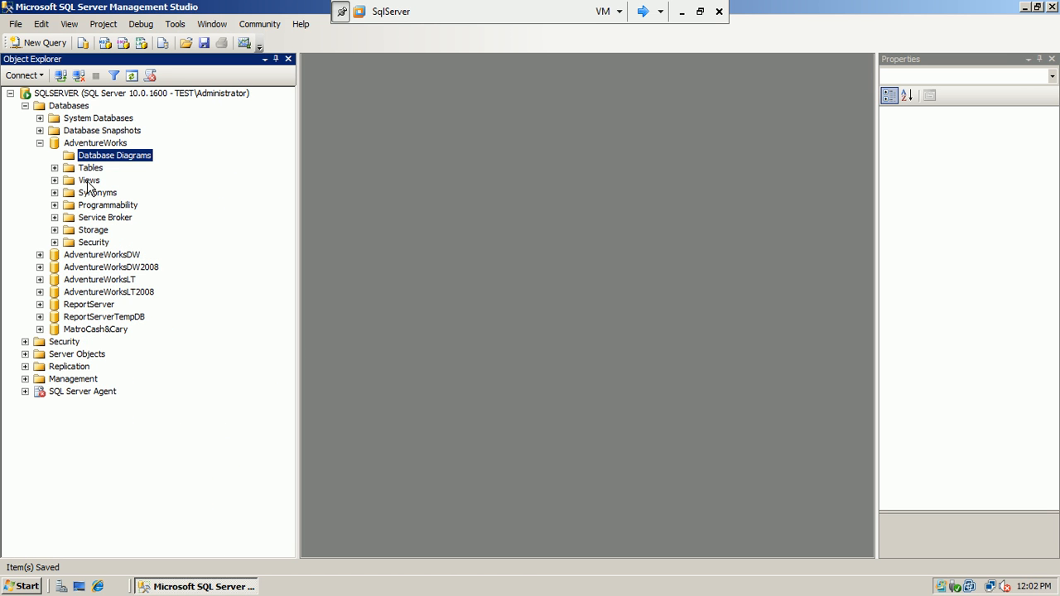
click(88, 182)
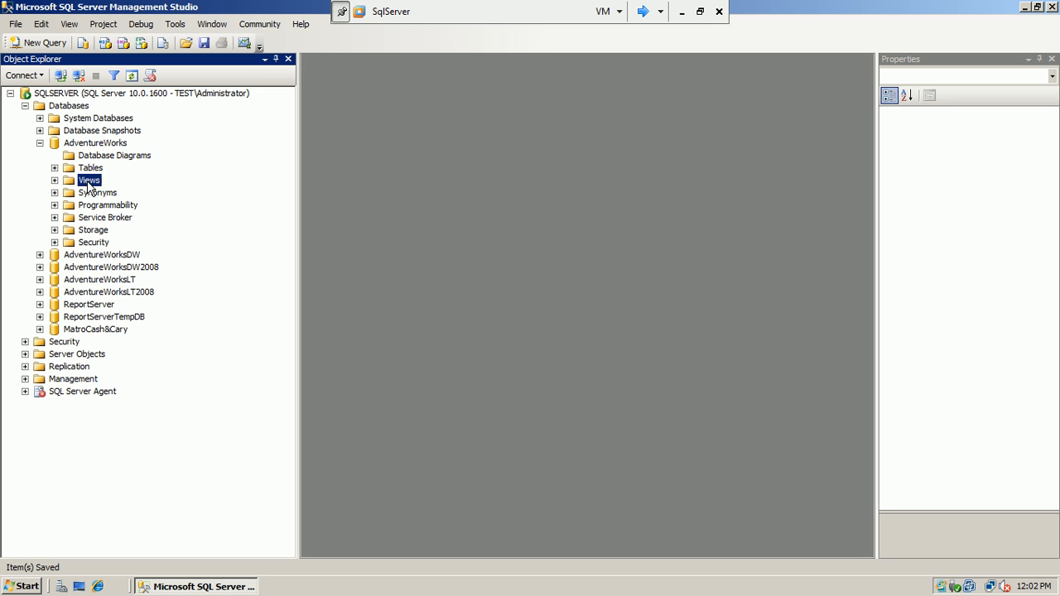
click(40, 142)
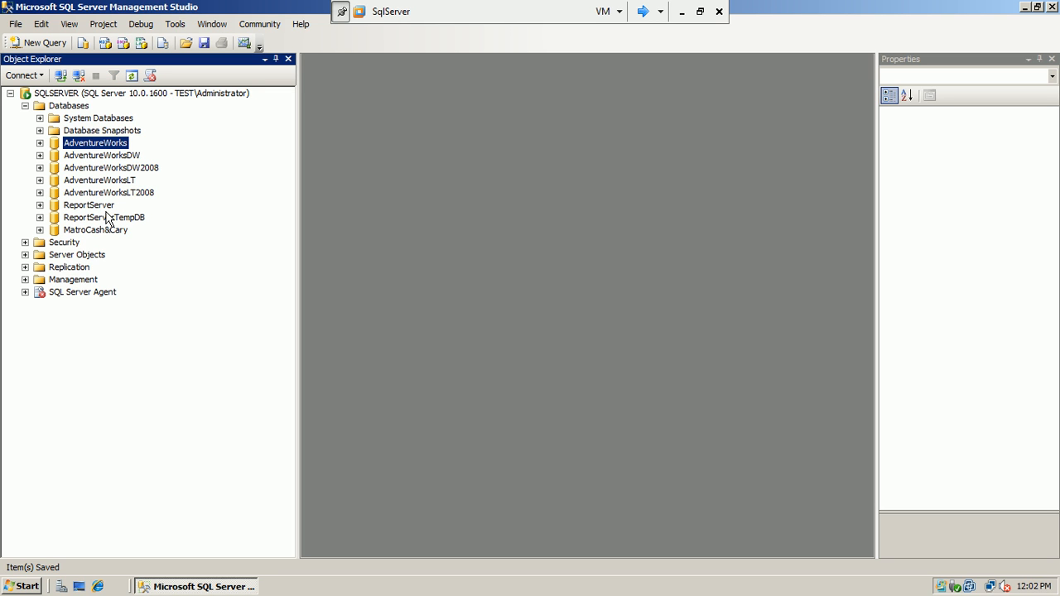
- Examine the system views of the MatroCash&Cary database, widening the object tree so their full names can be read
click(40, 229)
click(55, 242)
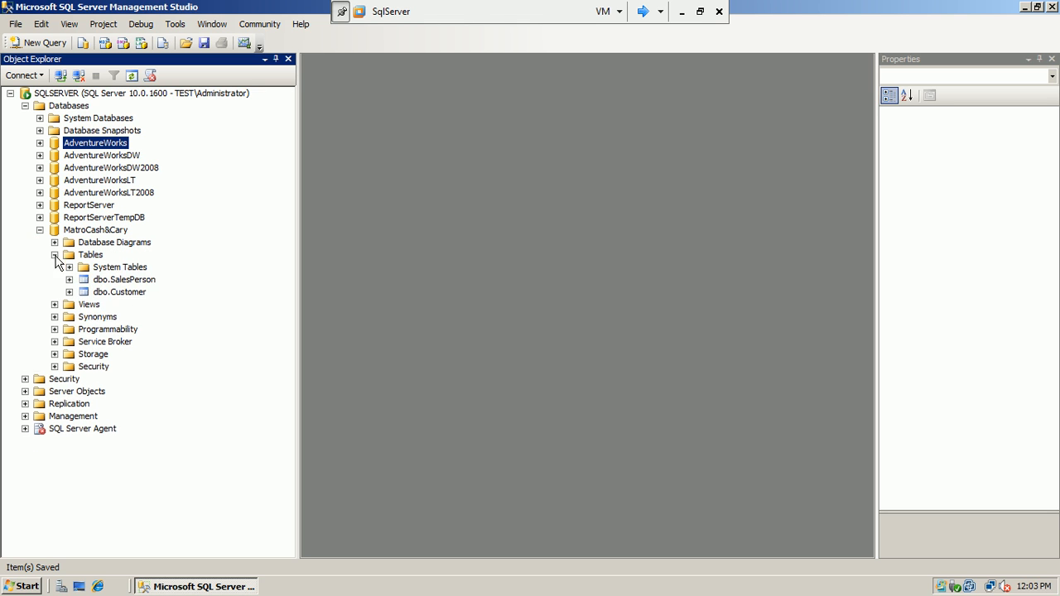
click(54, 254)
click(54, 266)
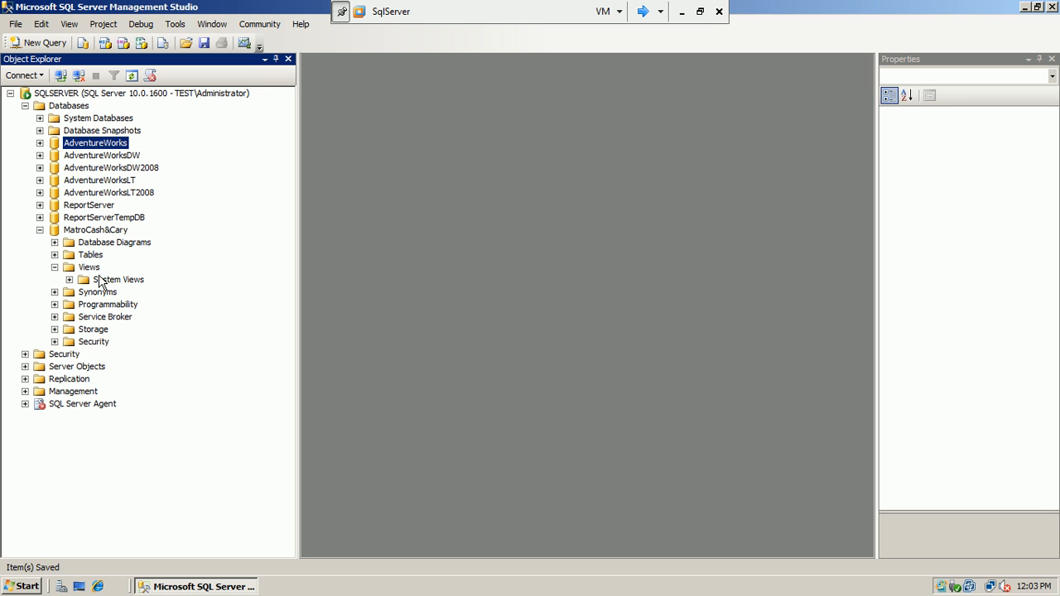
click(70, 279)
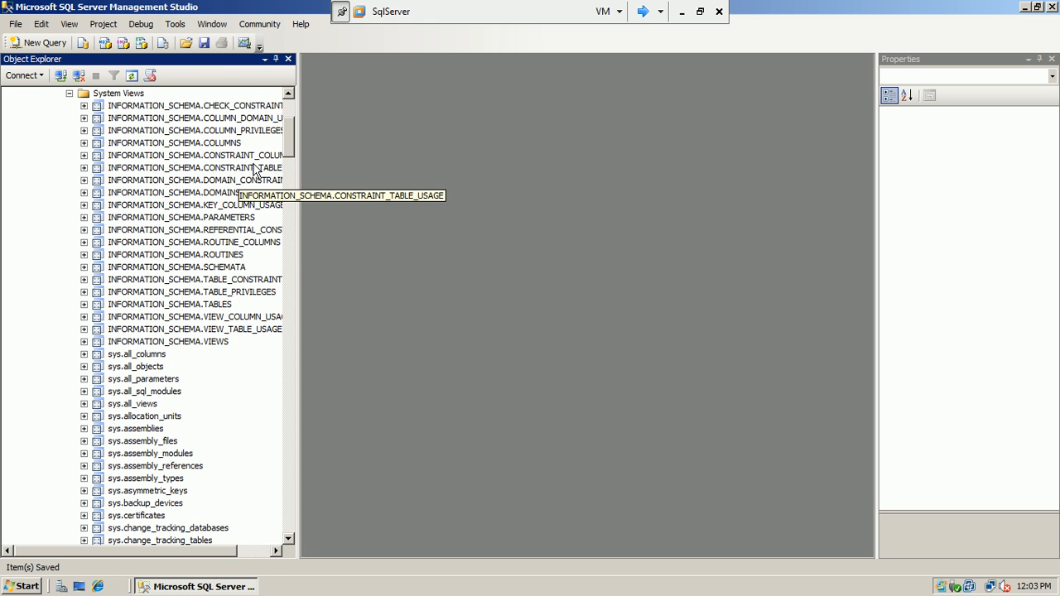
drag(298, 171, 357, 144)
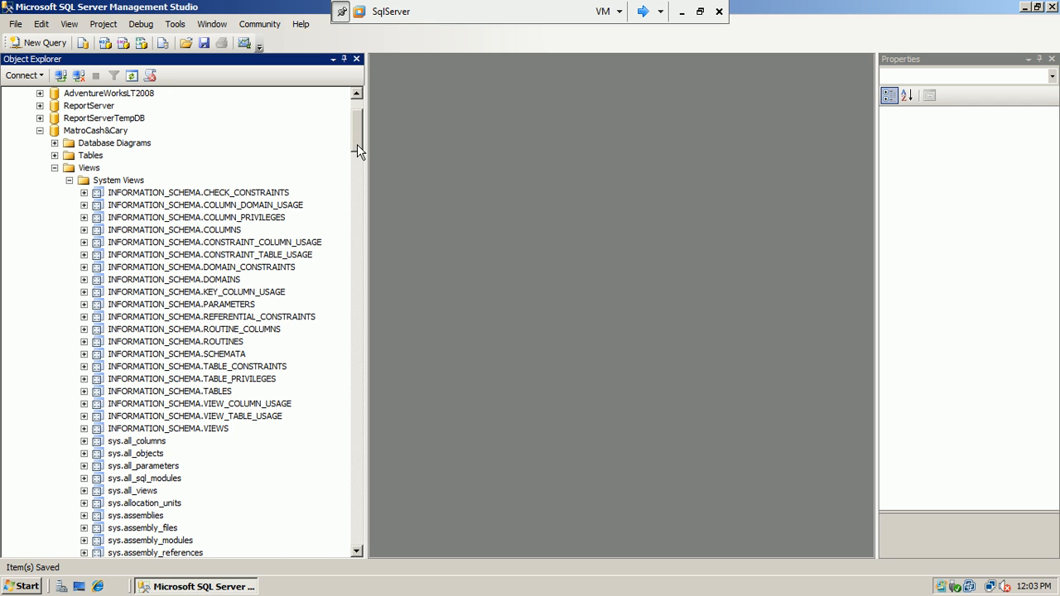
click(227, 341)
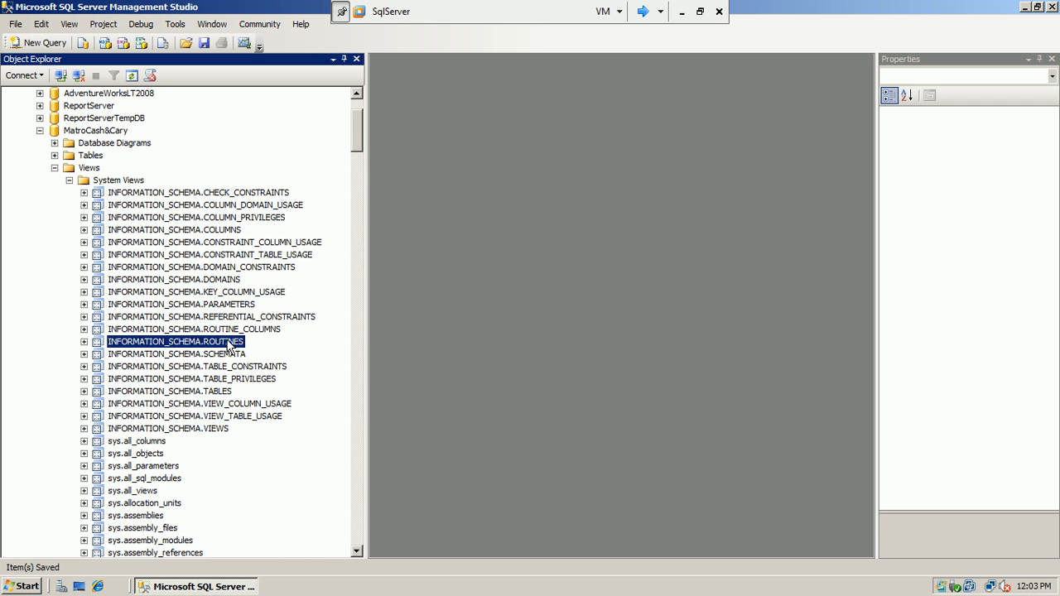
click(222, 392)
drag(357, 117, 354, 147)
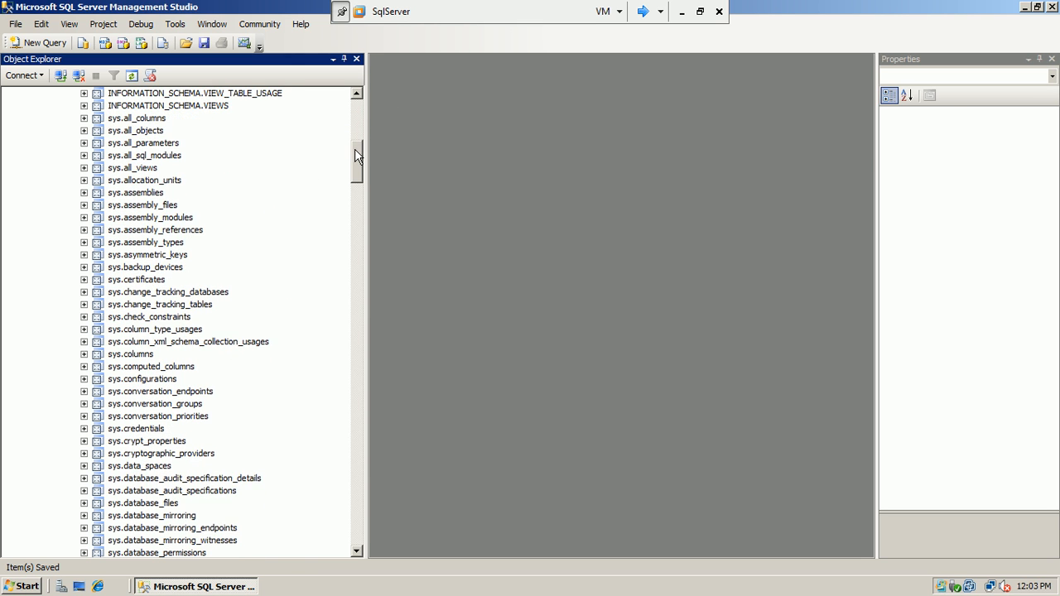
- View the top 1000 rows of sys.backup_devices, close the query, and collapse System Views and the MatroCash&Cary database
right_click(178, 267)
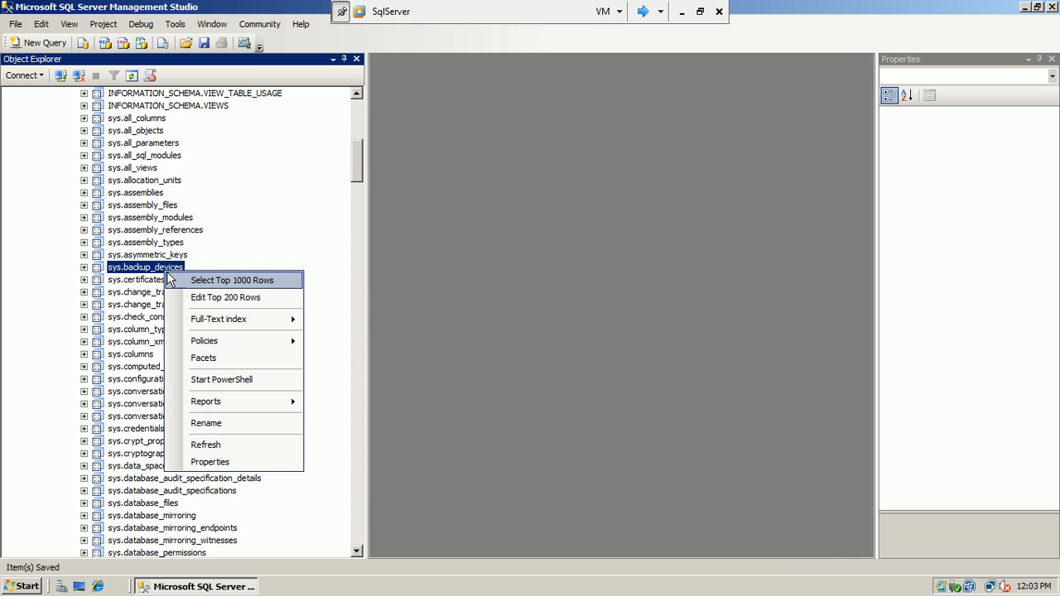
click(211, 282)
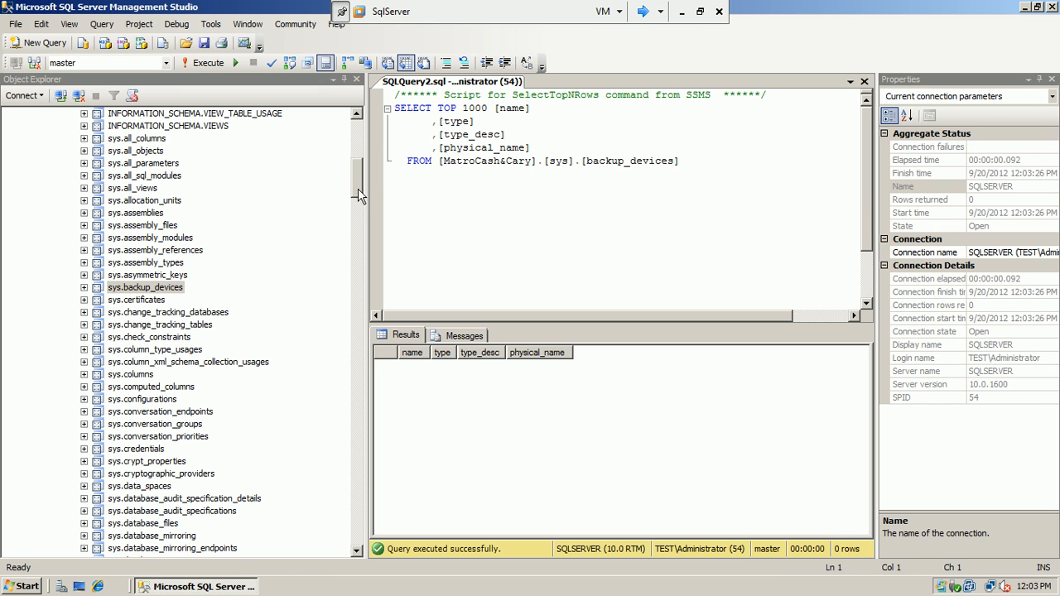
click(864, 82)
drag(358, 148, 358, 111)
click(69, 281)
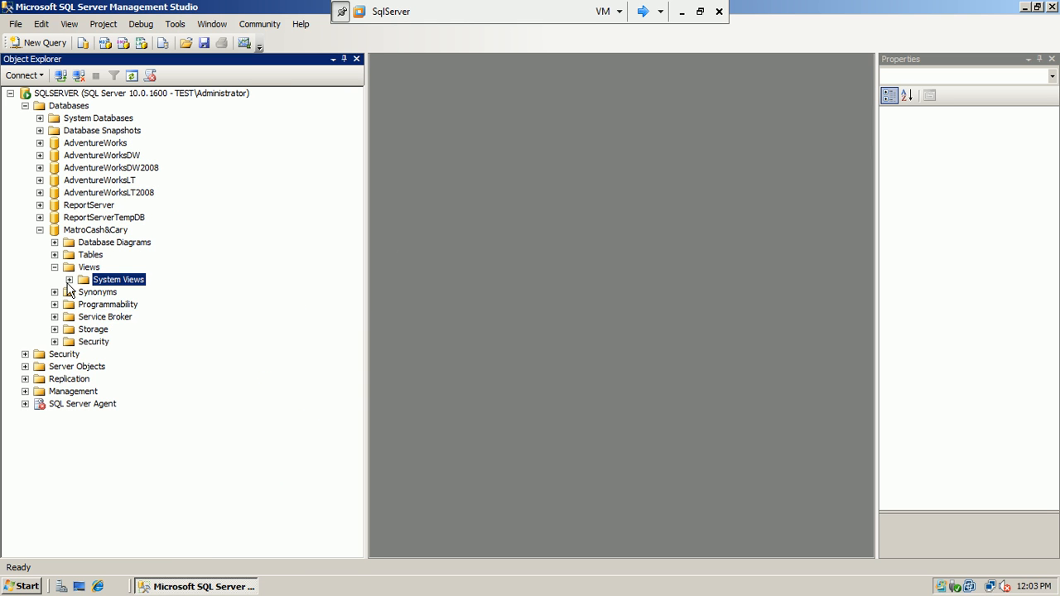
click(40, 231)
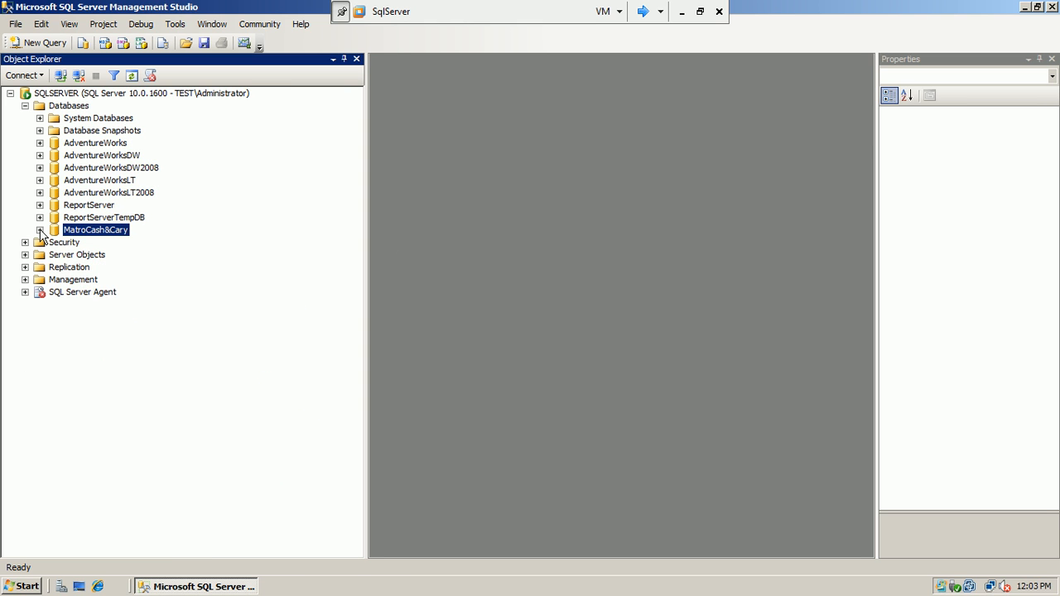
- Examine the AdventureWorks database's views and the columns of the HumanResources.vEmployee view
click(39, 144)
click(54, 180)
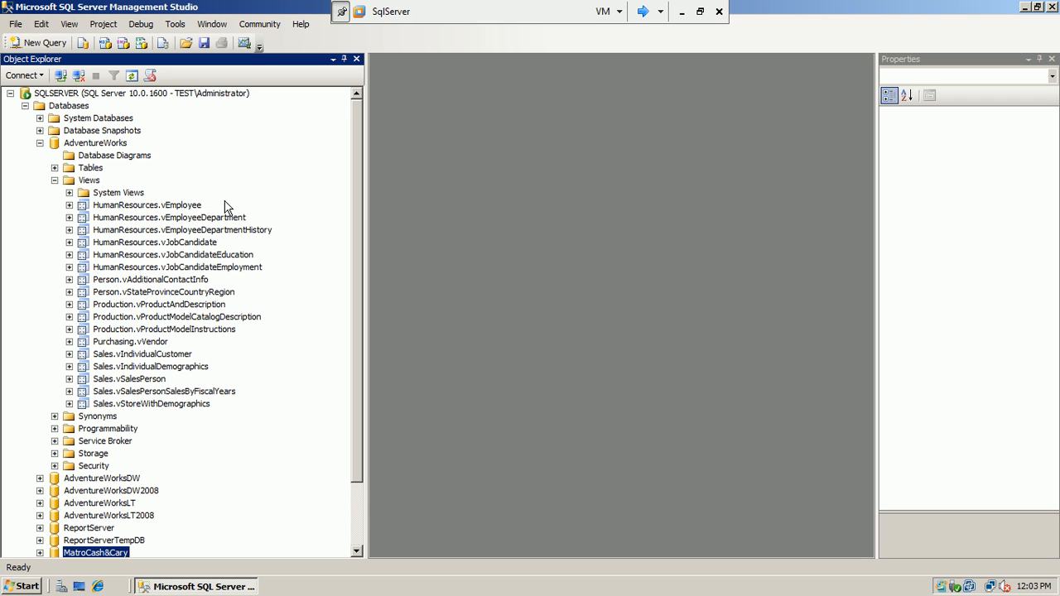
click(195, 207)
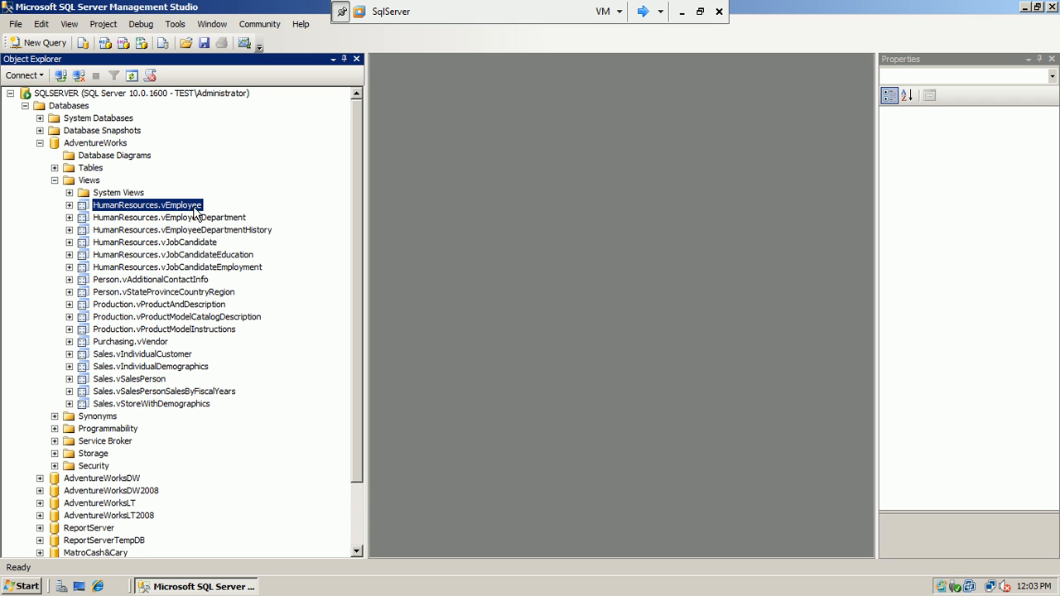
right_click(154, 209)
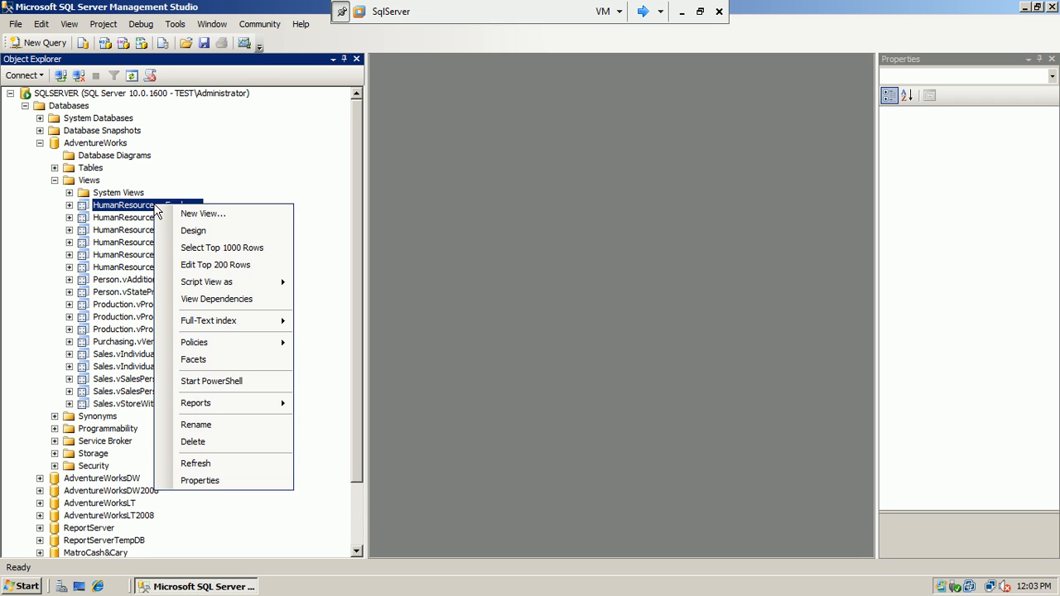
click(70, 205)
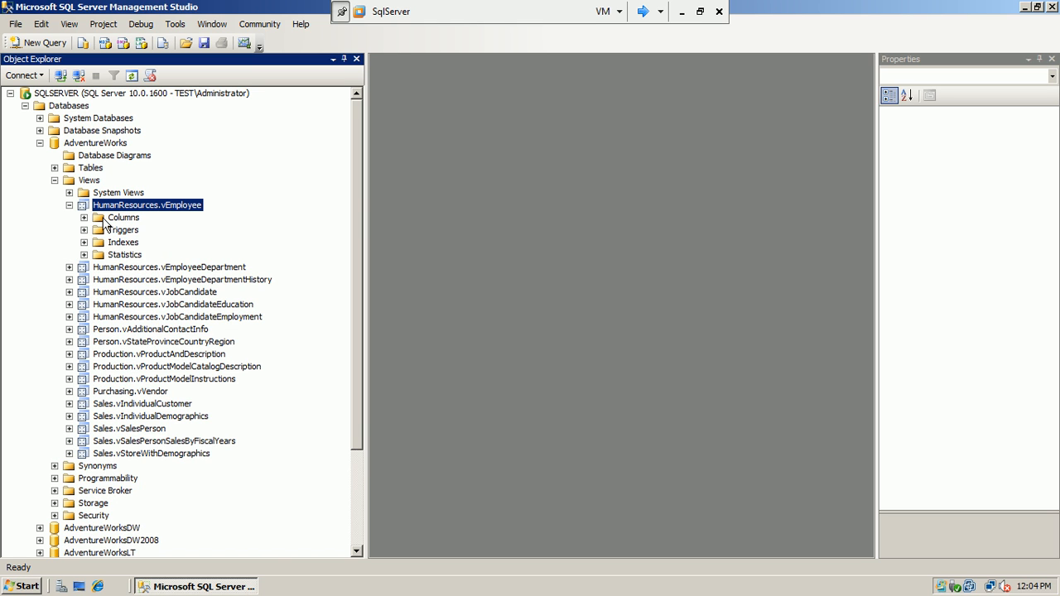
click(83, 217)
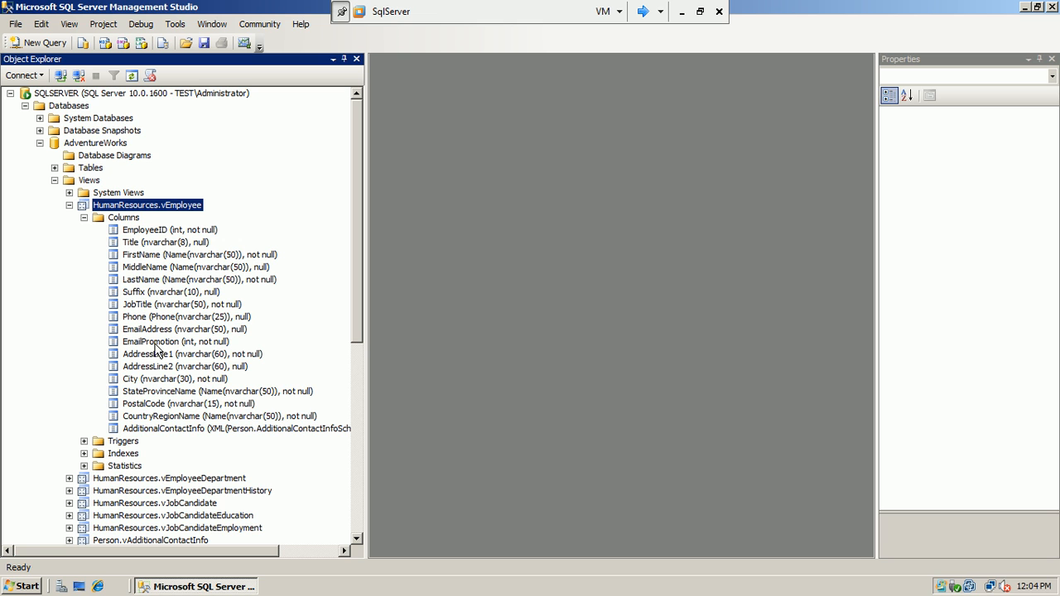
- View the top 1000 rows of HumanResources.vEmployee and look through its generated query and the employee records
right_click(124, 208)
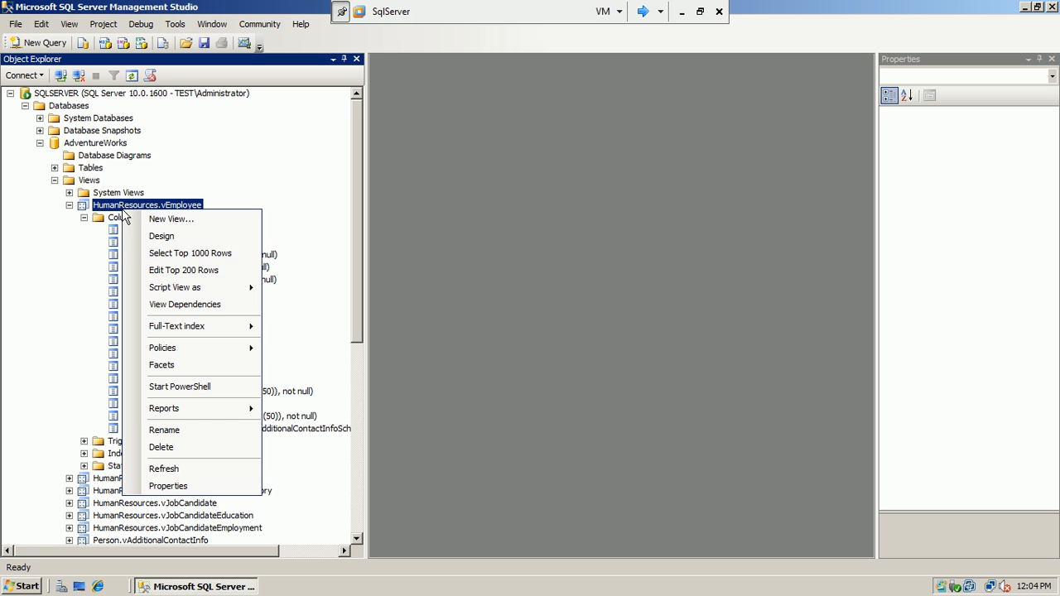
click(191, 253)
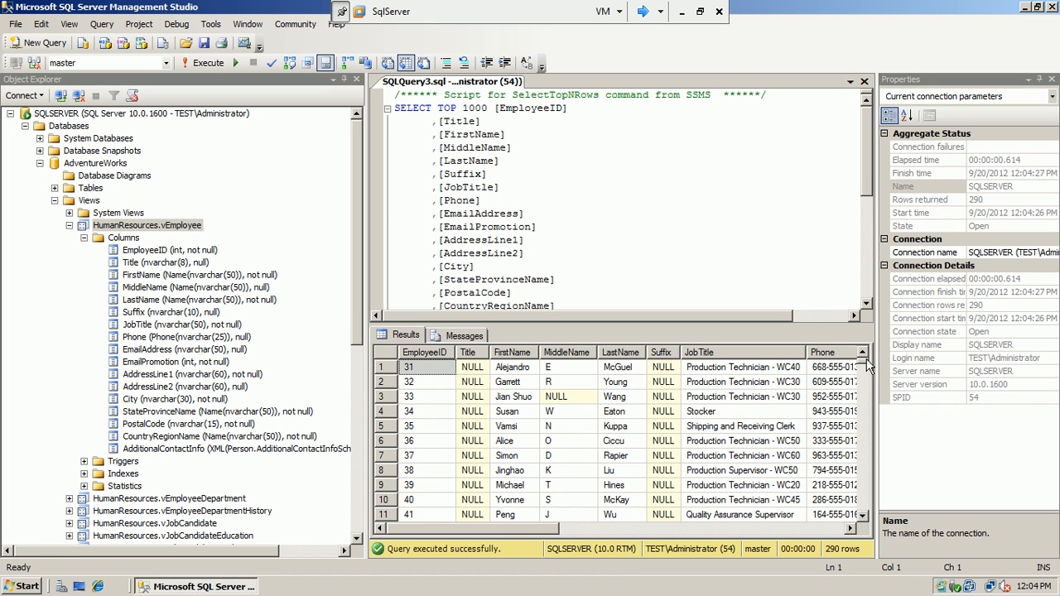
drag(867, 137, 865, 179)
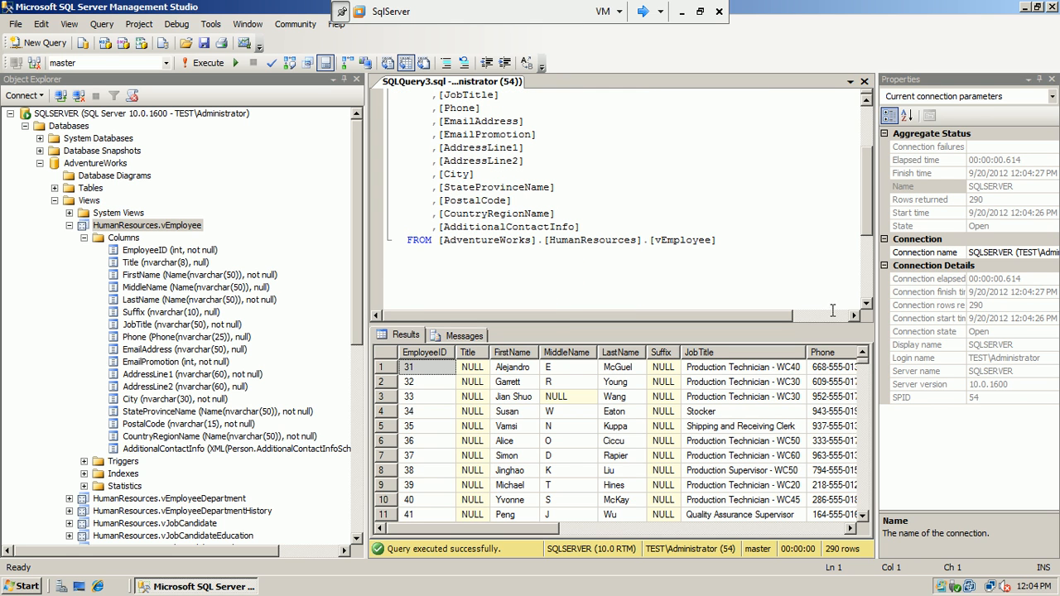
scroll(862, 367, down, 5)
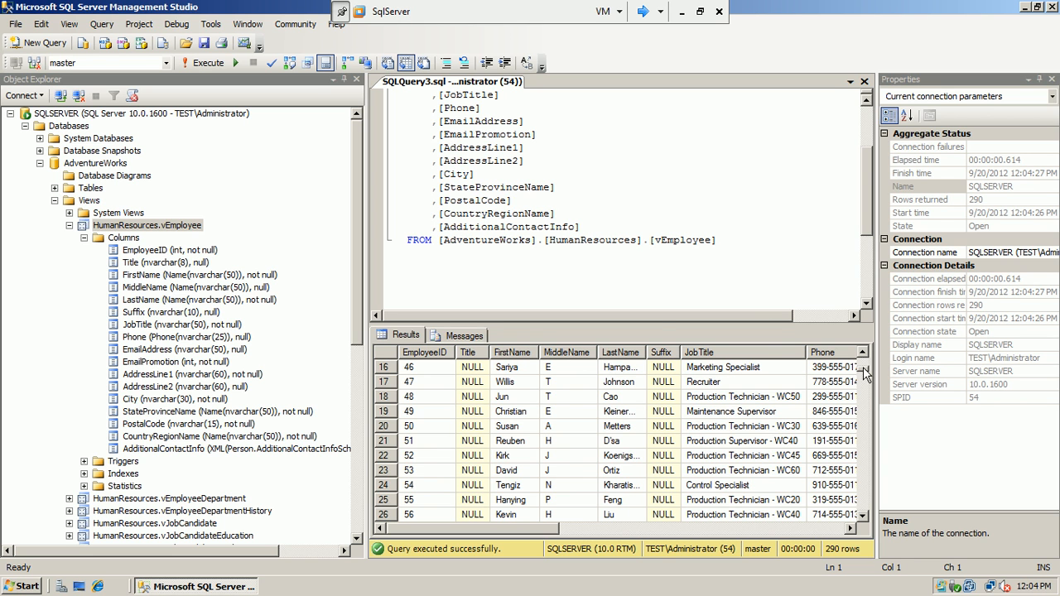
drag(864, 367, 864, 439)
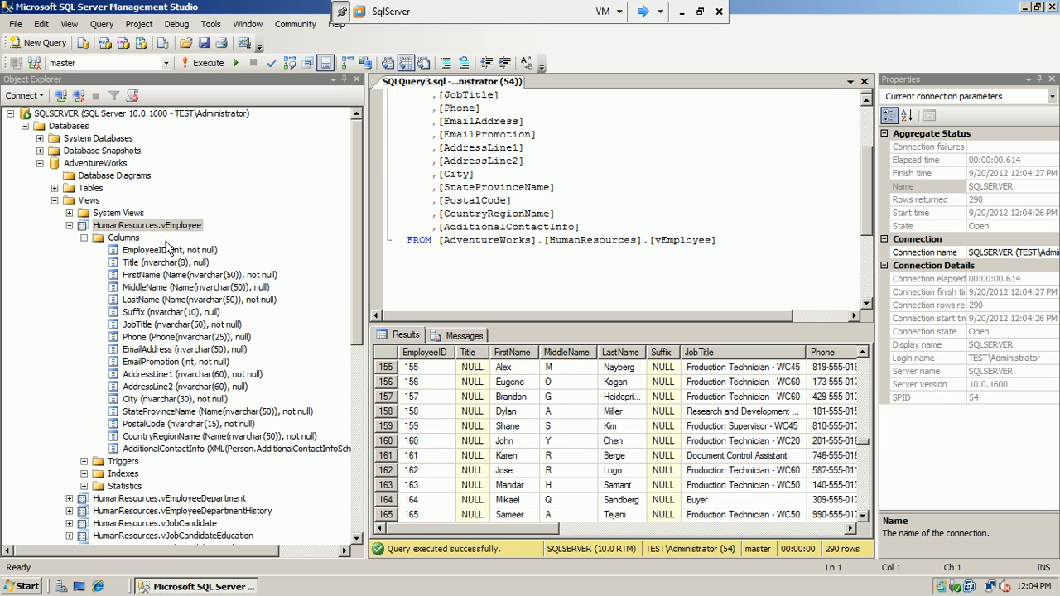
- Collapse AdventureWorks, expand the Views folder of MatroCash&Cary, and close the vEmployee query
click(69, 226)
click(54, 200)
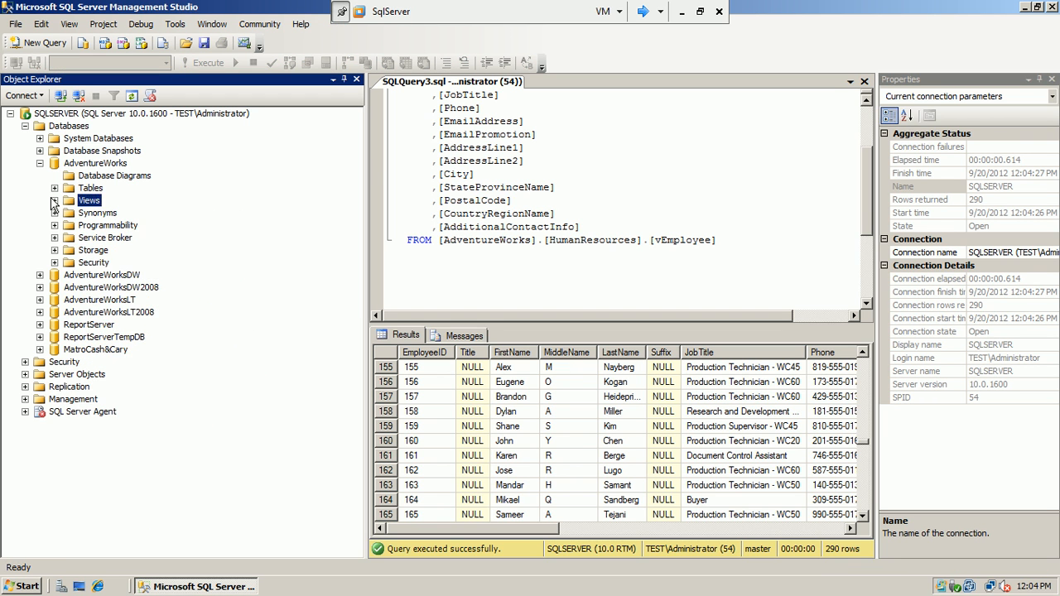
click(39, 164)
click(40, 250)
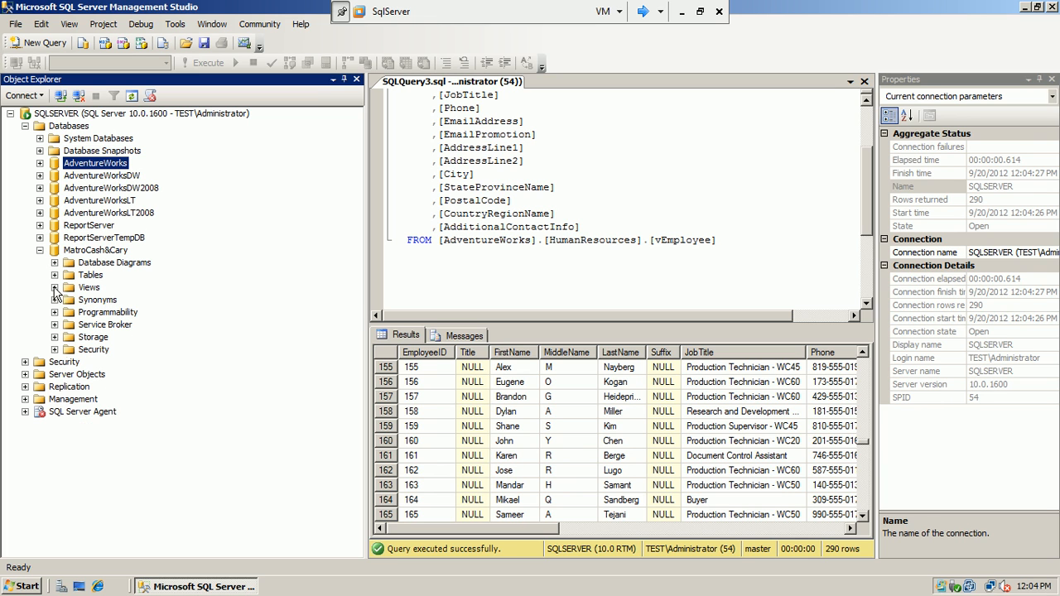
click(89, 288)
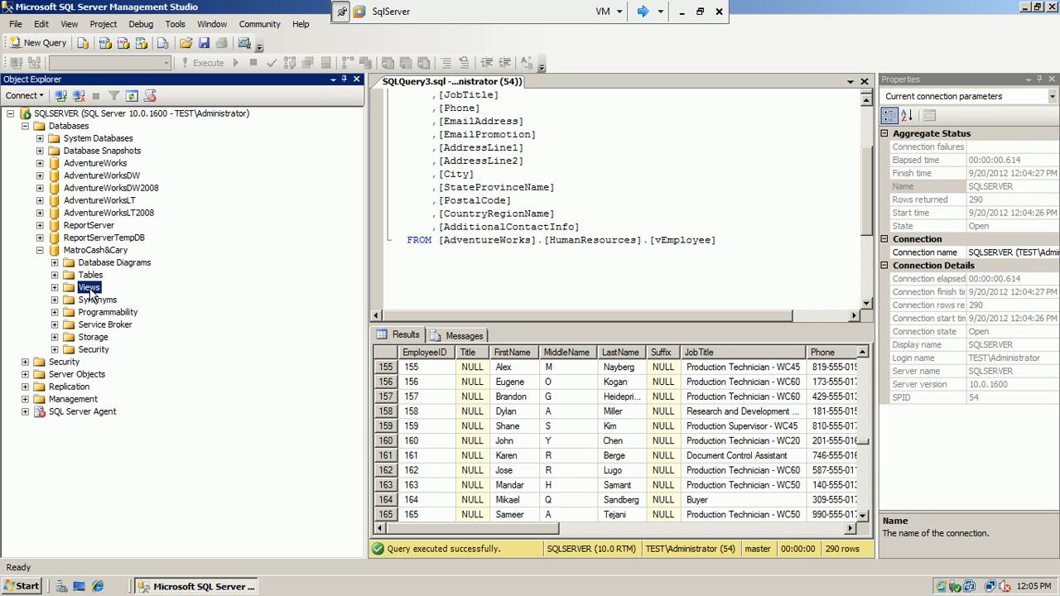
click(54, 287)
right_click(86, 289)
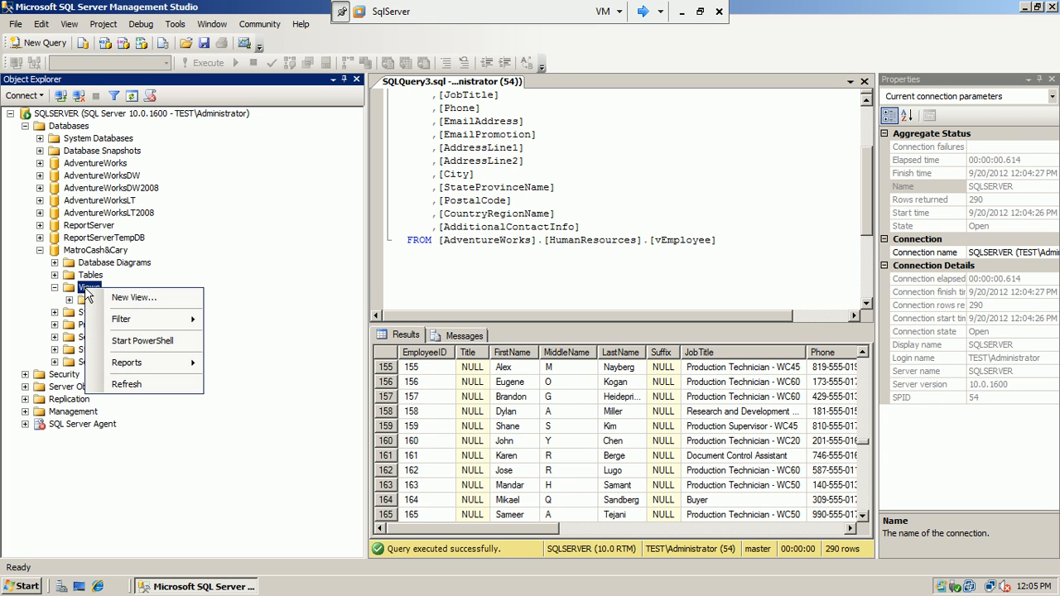
click(864, 82)
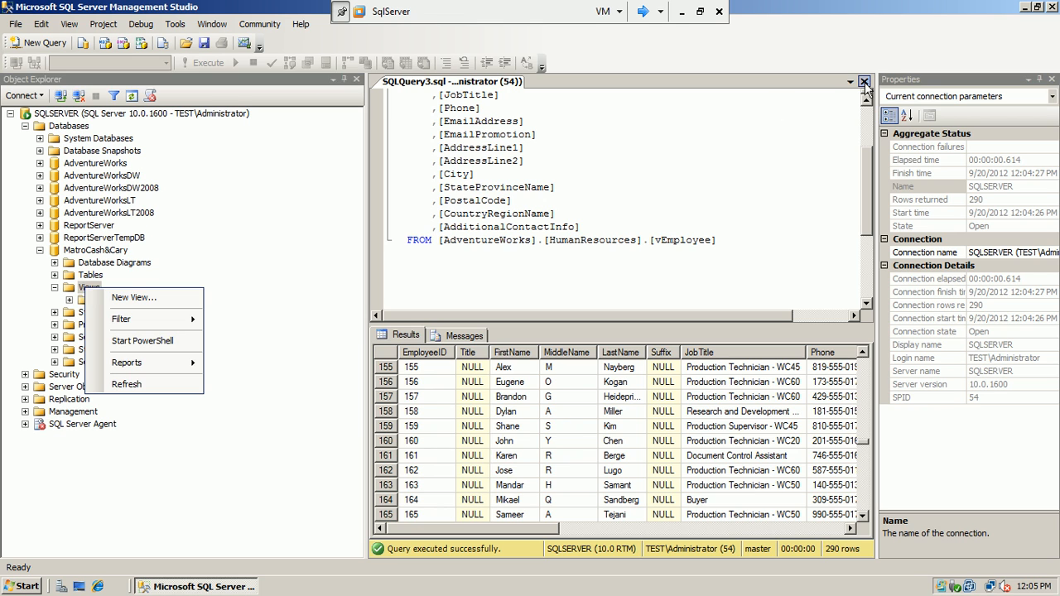
click(864, 82)
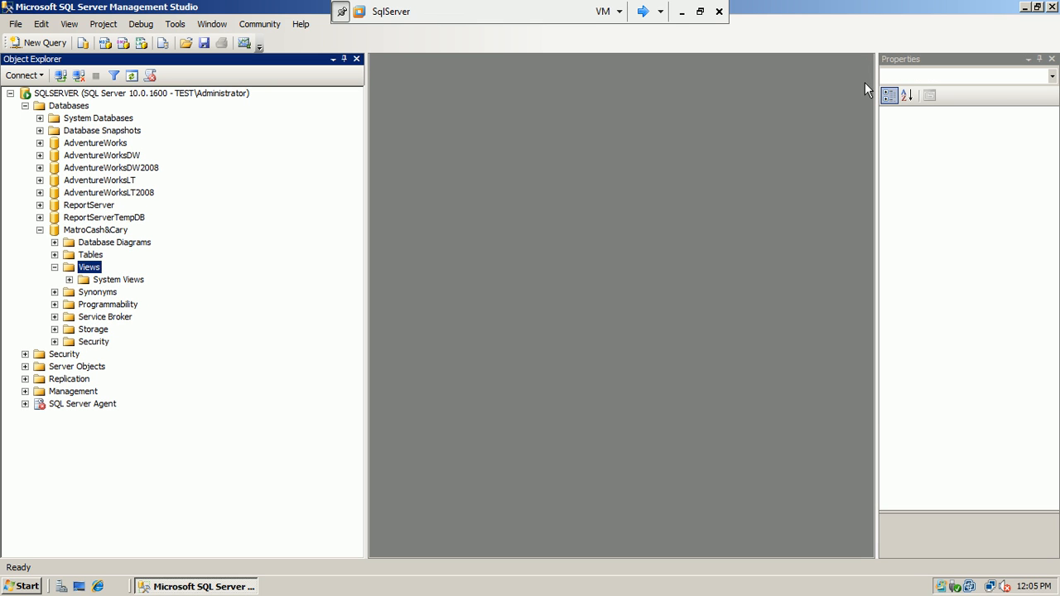
- Create a new view in MatroCash&Cary based on the Customer and SalesPerson tables
right_click(95, 275)
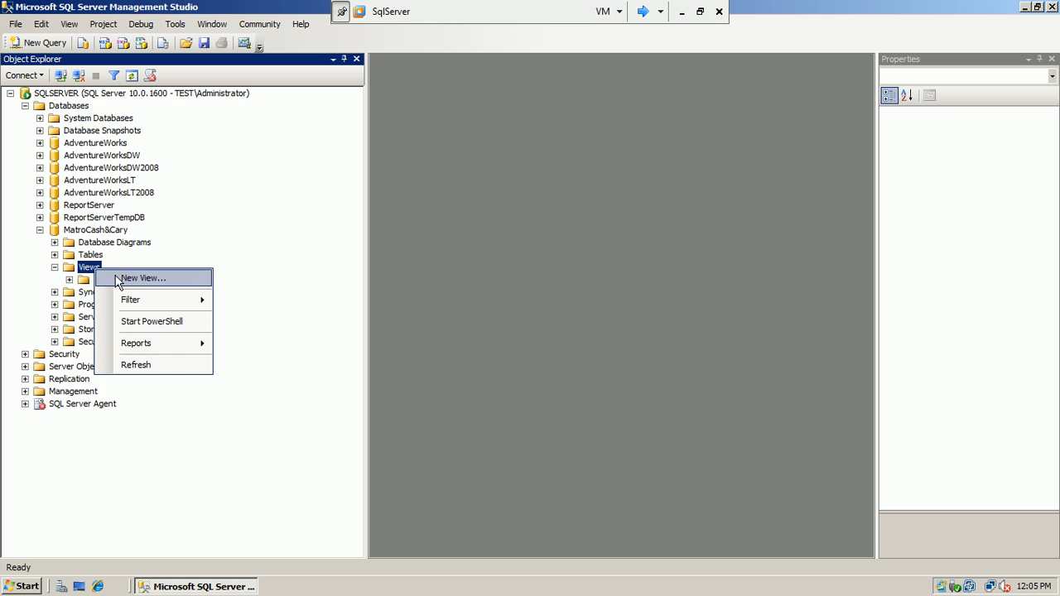
click(118, 278)
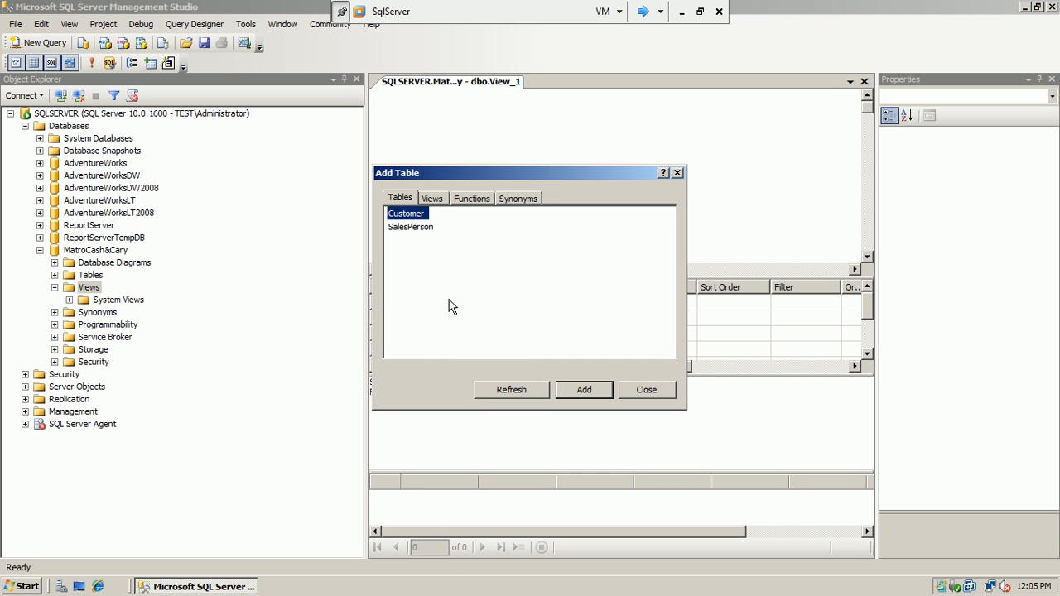
drag(552, 173, 677, 203)
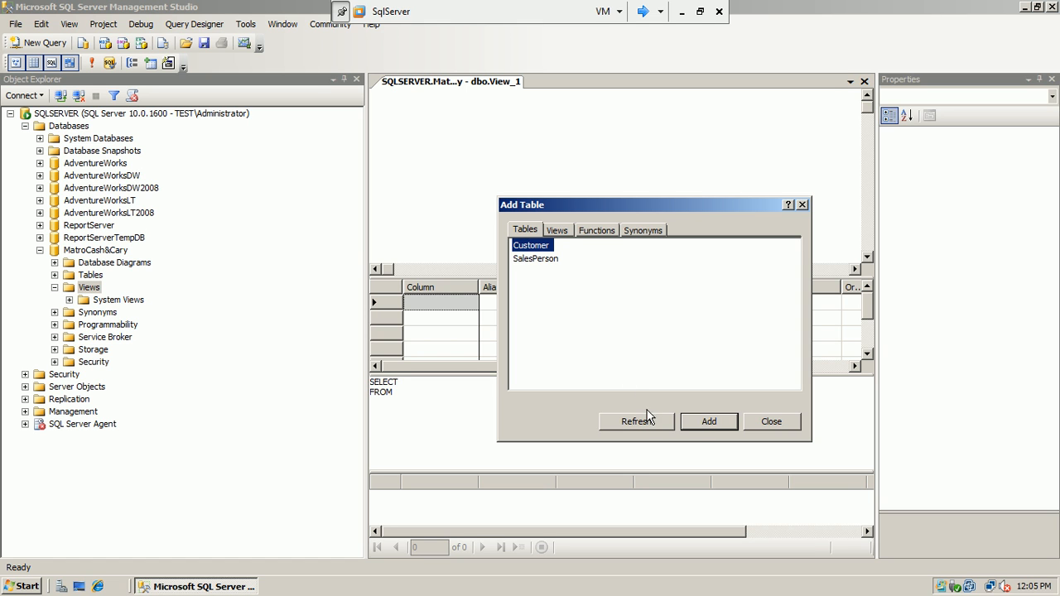
click(709, 421)
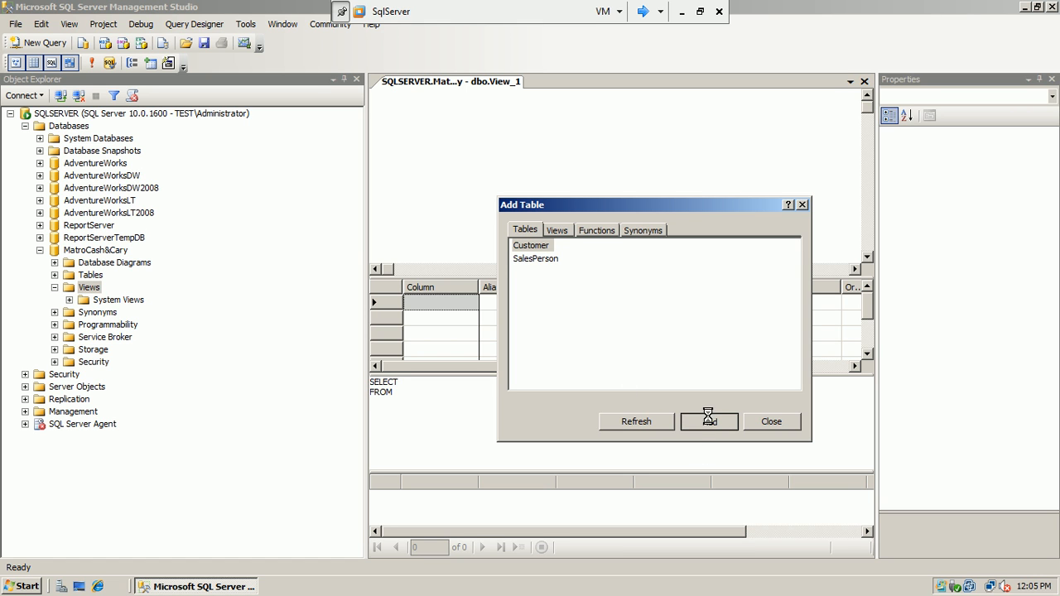
click(534, 259)
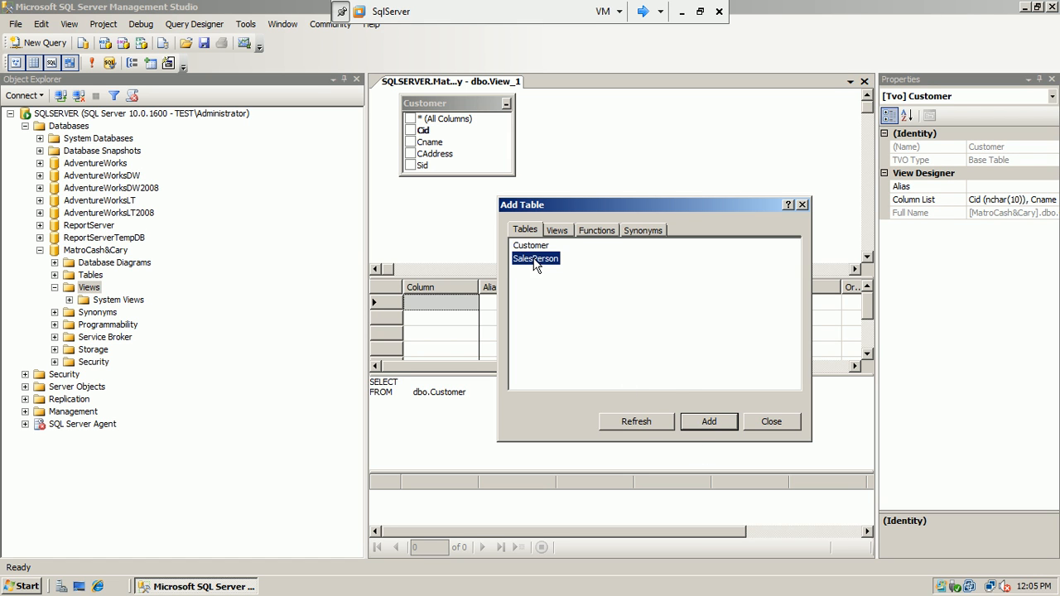
click(697, 422)
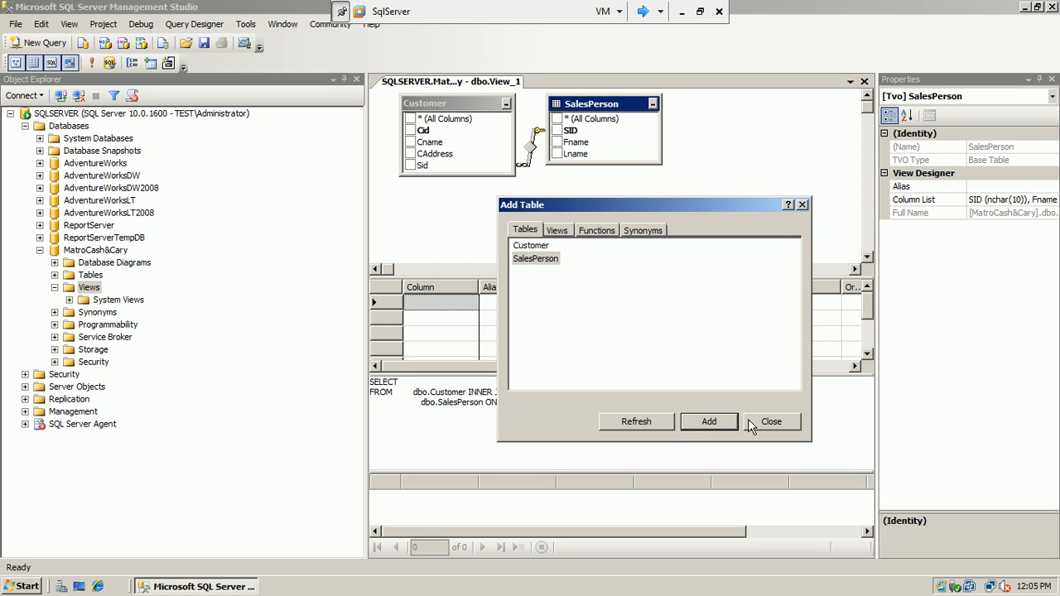
click(773, 430)
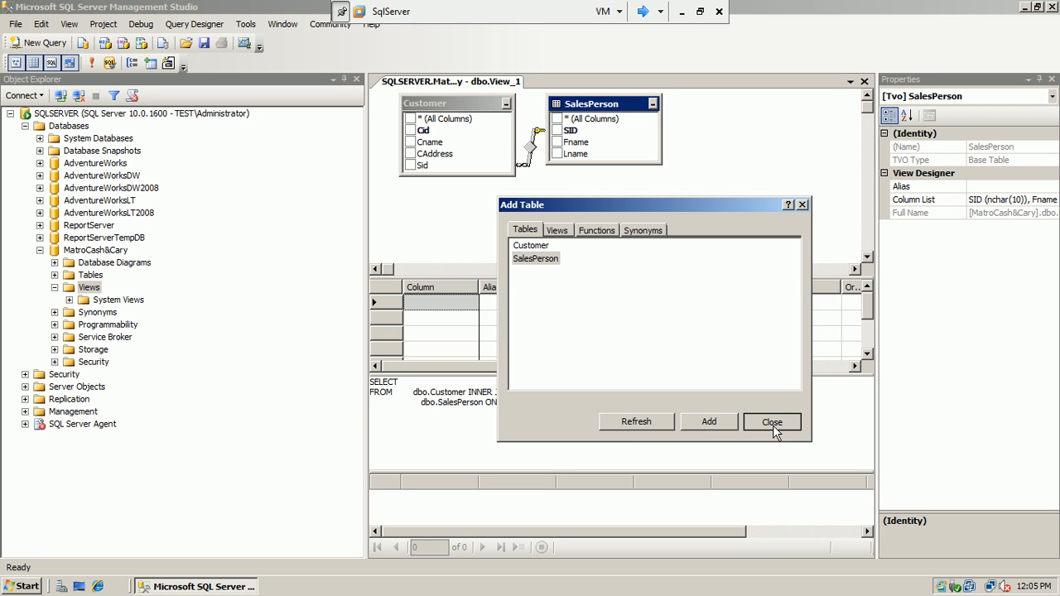
- Space the two tables apart in the view design and output Customer's Cname plus SalesPerson's SID and Fname
drag(613, 108, 669, 157)
drag(456, 98, 459, 121)
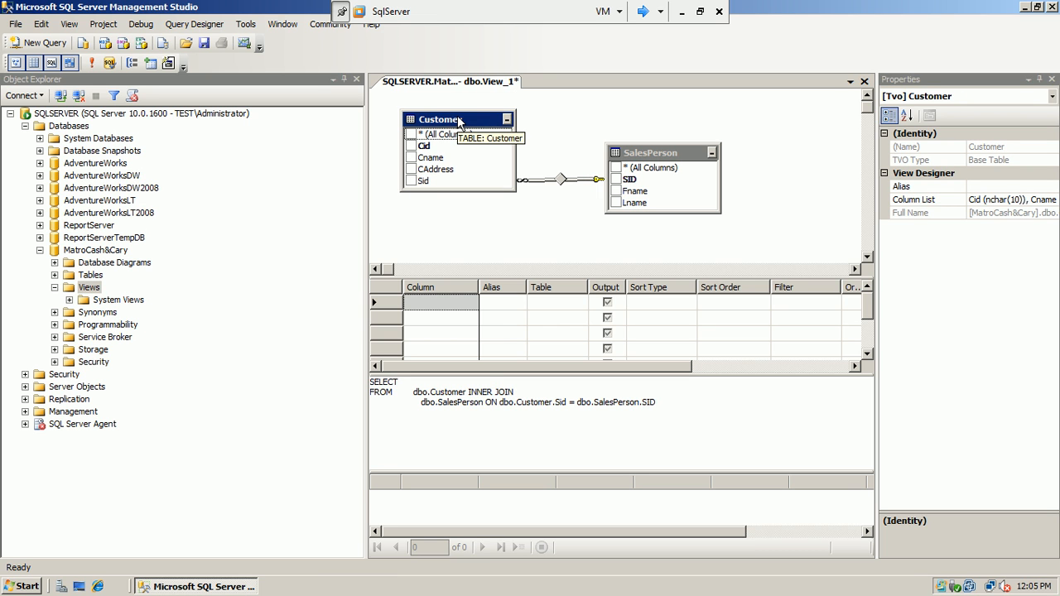
click(411, 158)
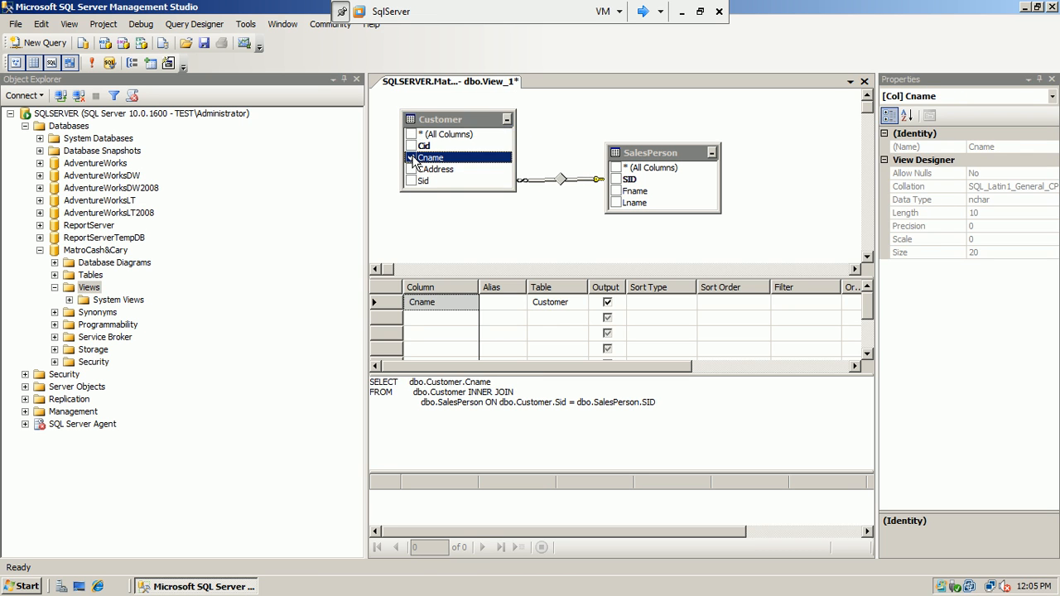
click(616, 179)
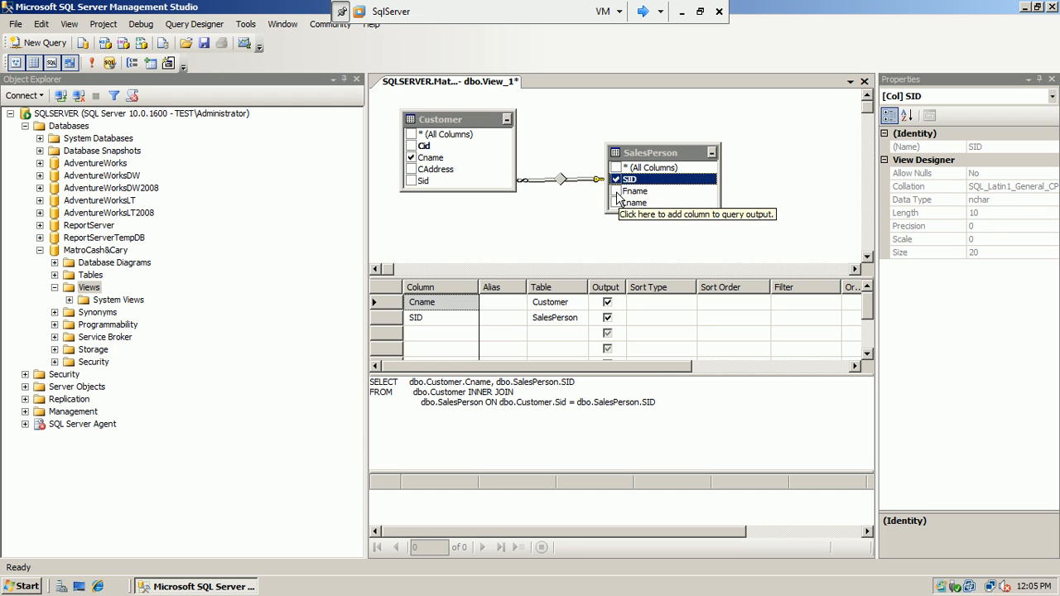
click(616, 191)
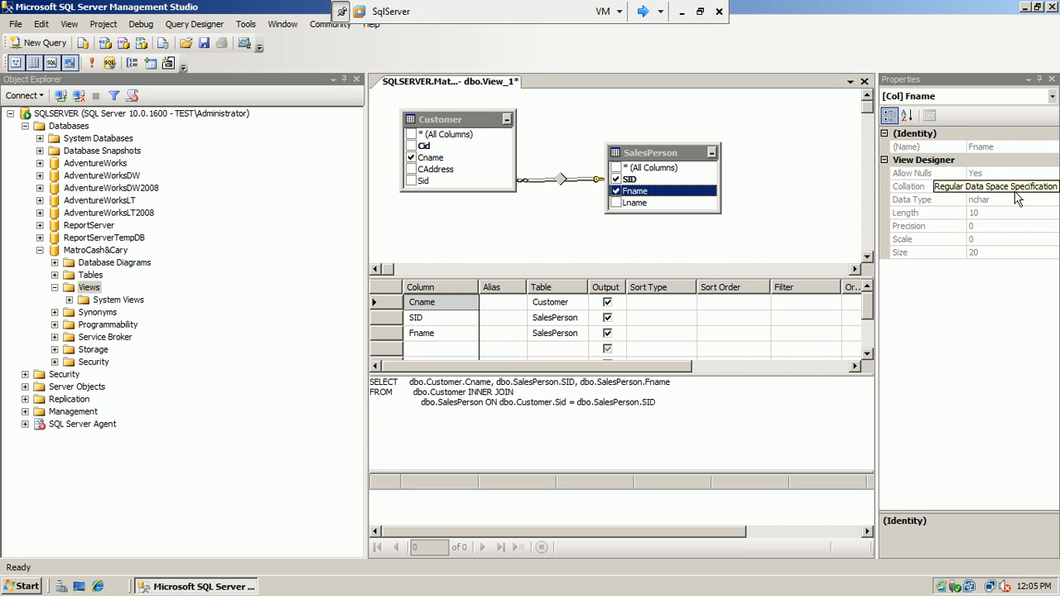
- Try to edit the name of the new view in its properties
click(1011, 146)
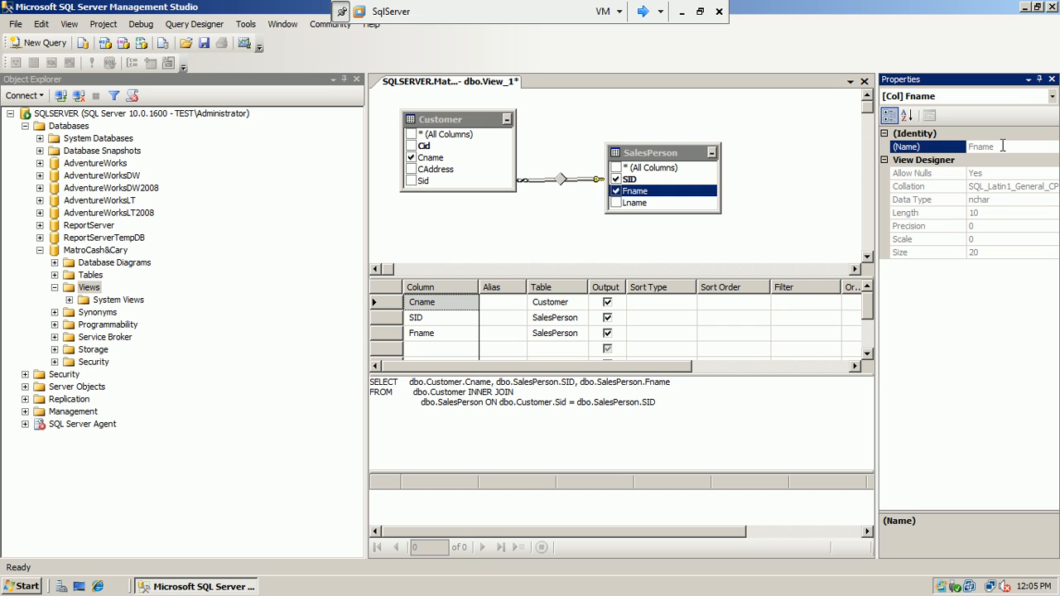
click(791, 183)
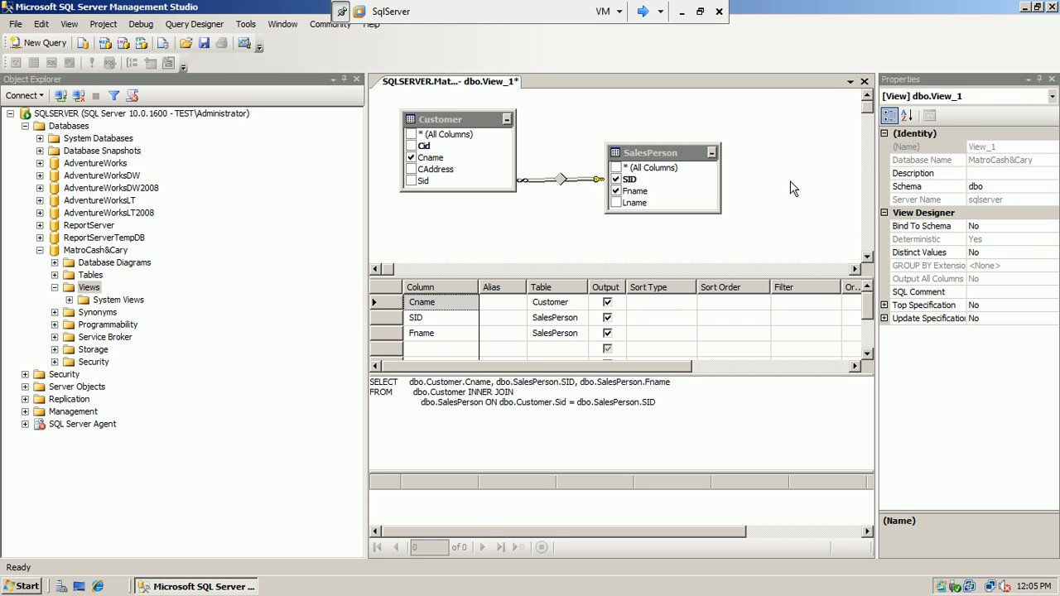
click(987, 148)
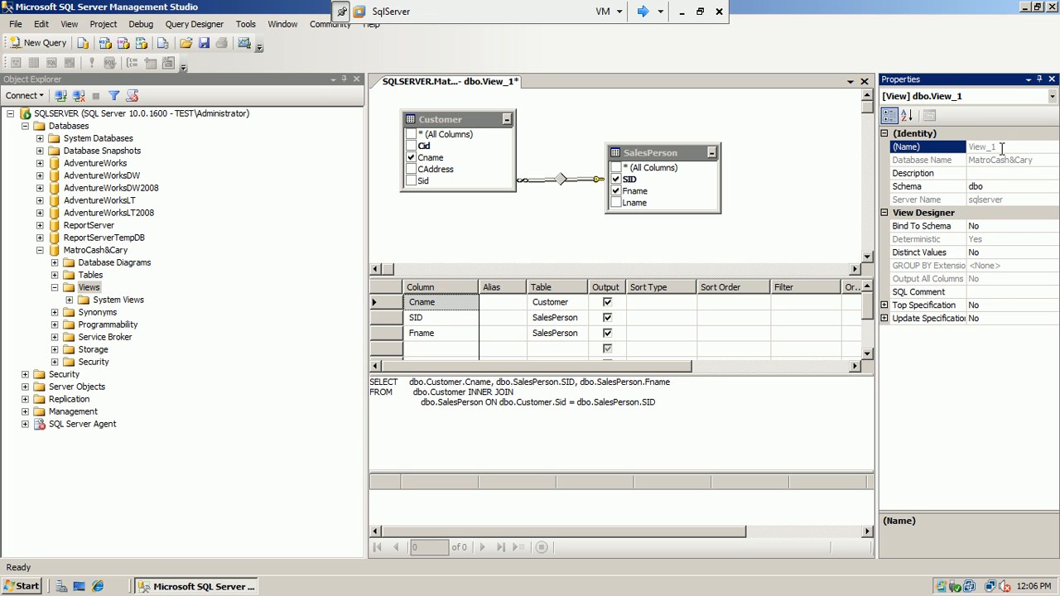
click(1004, 160)
click(993, 147)
click(979, 147)
click(999, 147)
- Check the properties of the SalesPerson table, the Customer table and the view itself for an editable name
click(652, 154)
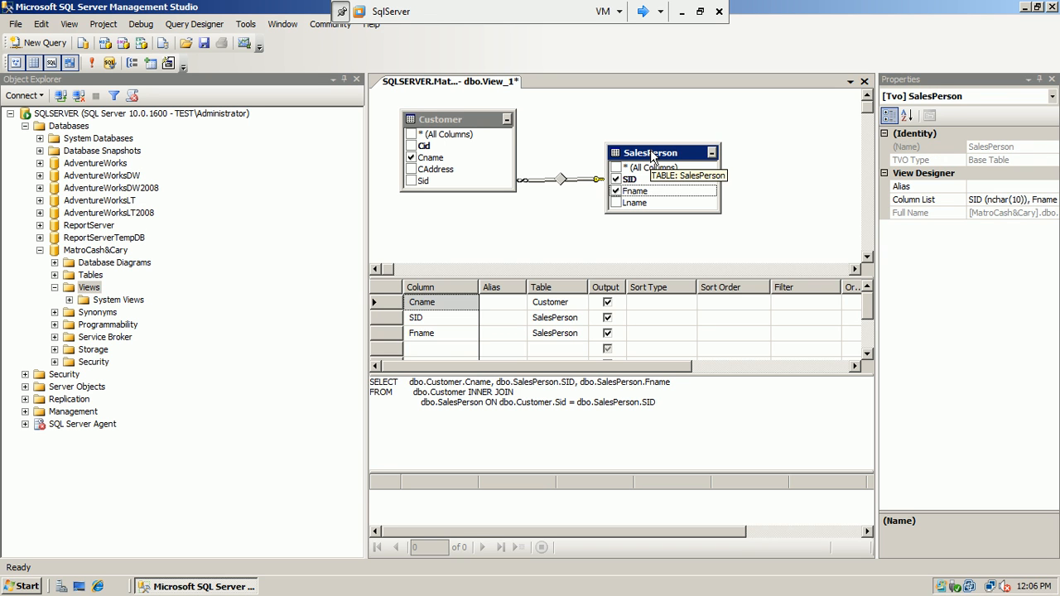
click(447, 119)
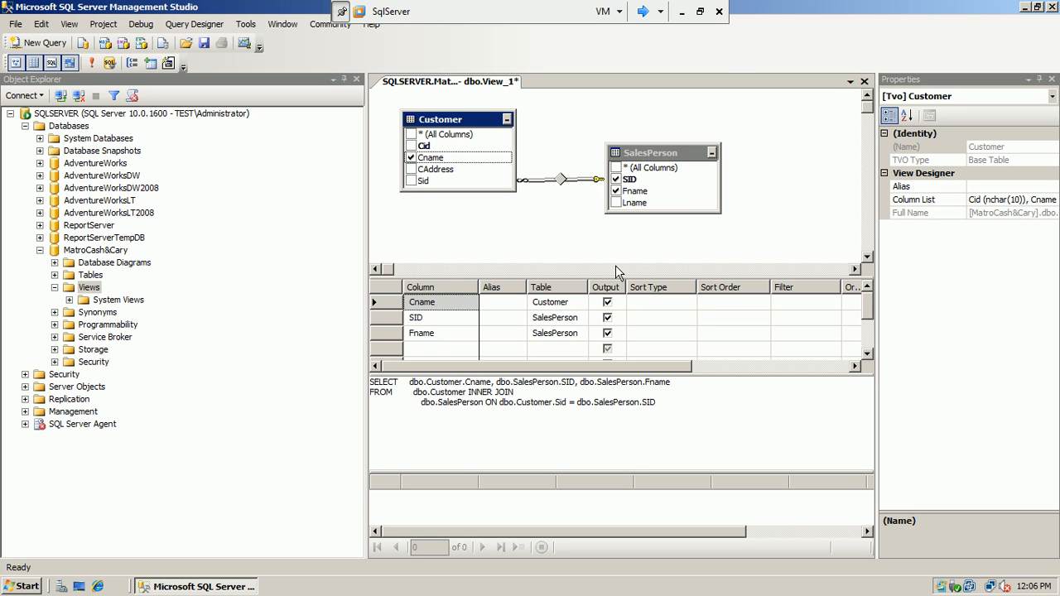
click(582, 238)
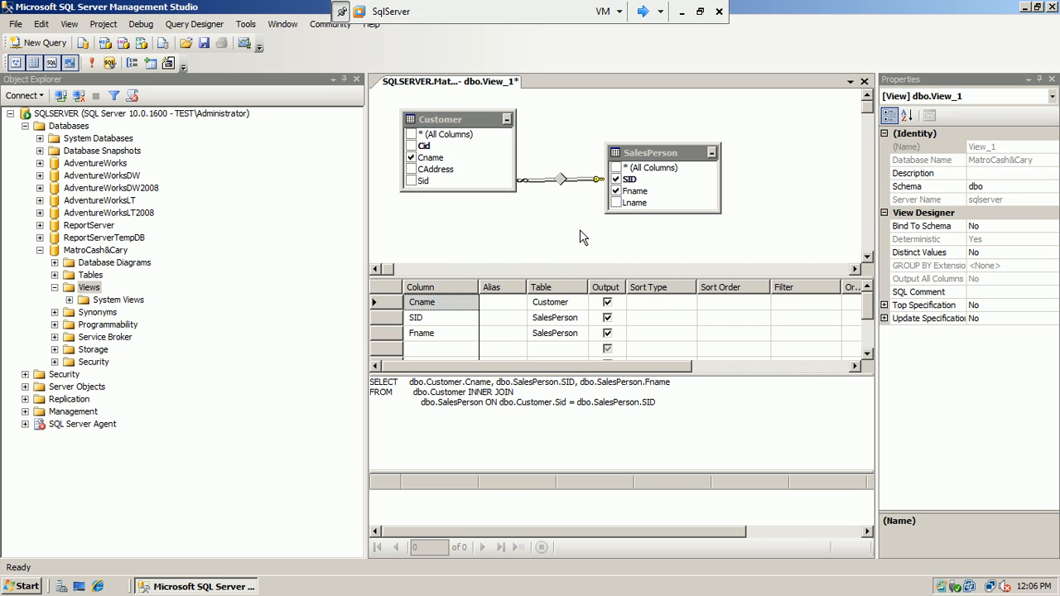
click(926, 149)
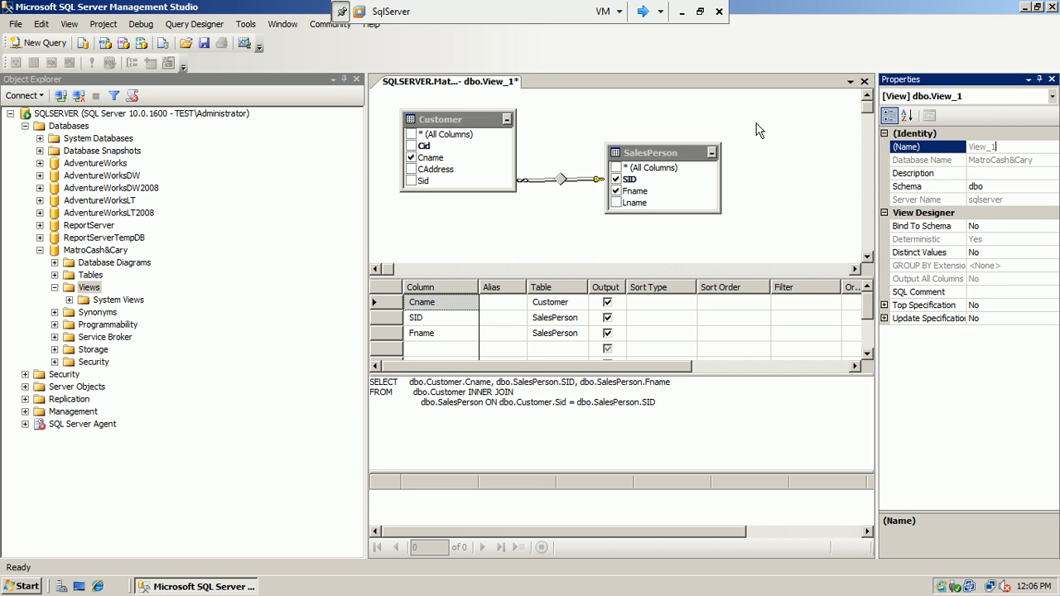
click(983, 96)
click(984, 97)
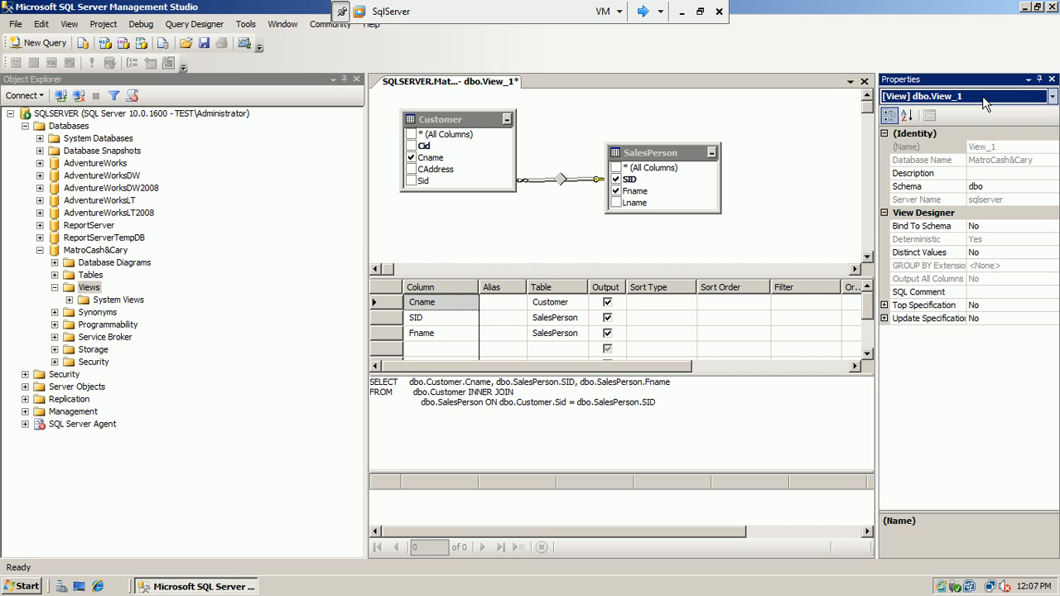
- Save the new view under the name Cinformation
click(776, 121)
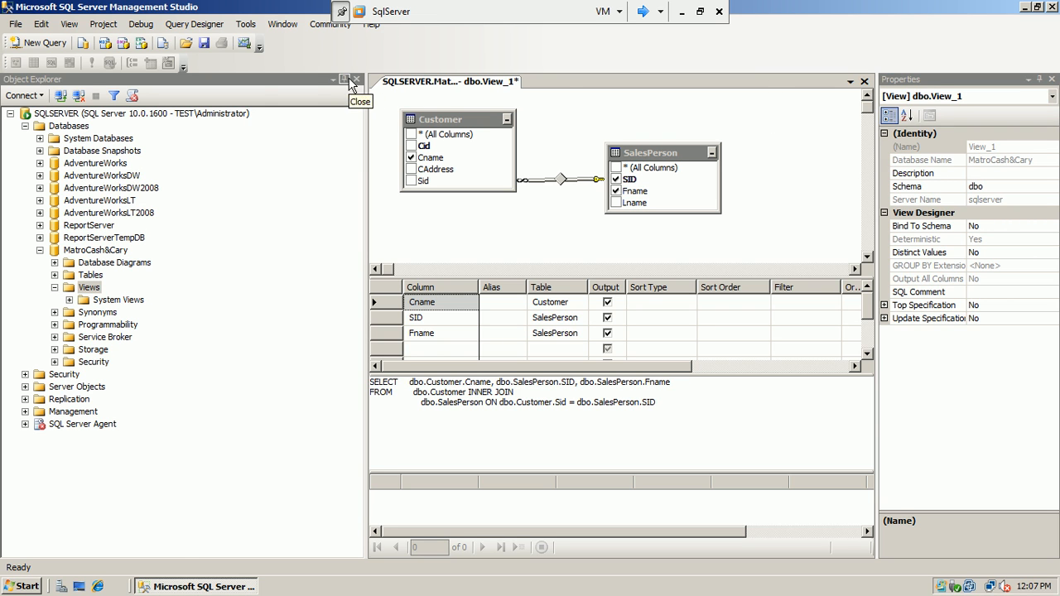
click(203, 45)
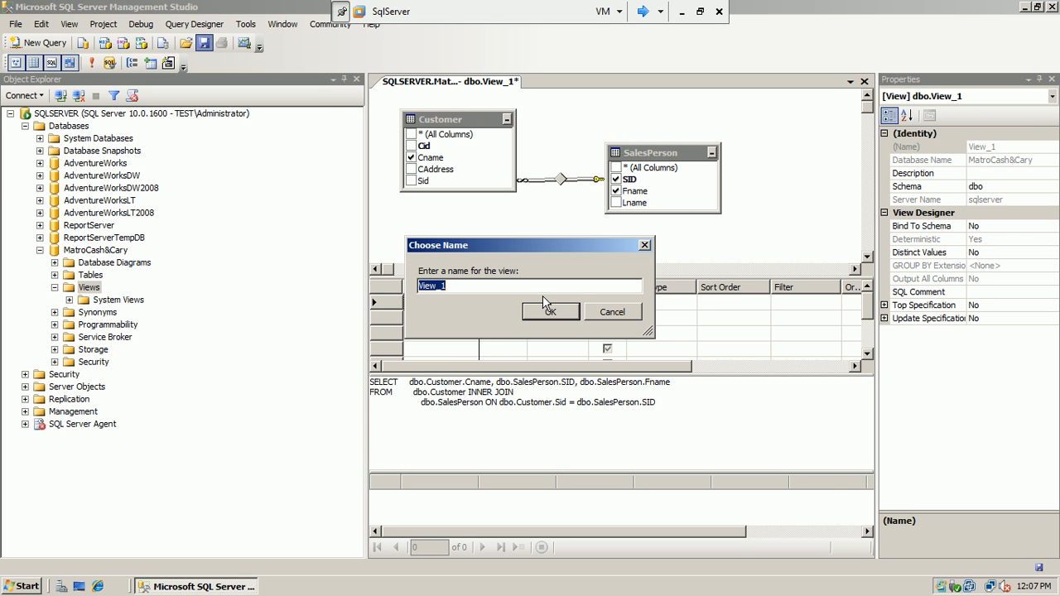
text(Arslan can see only)
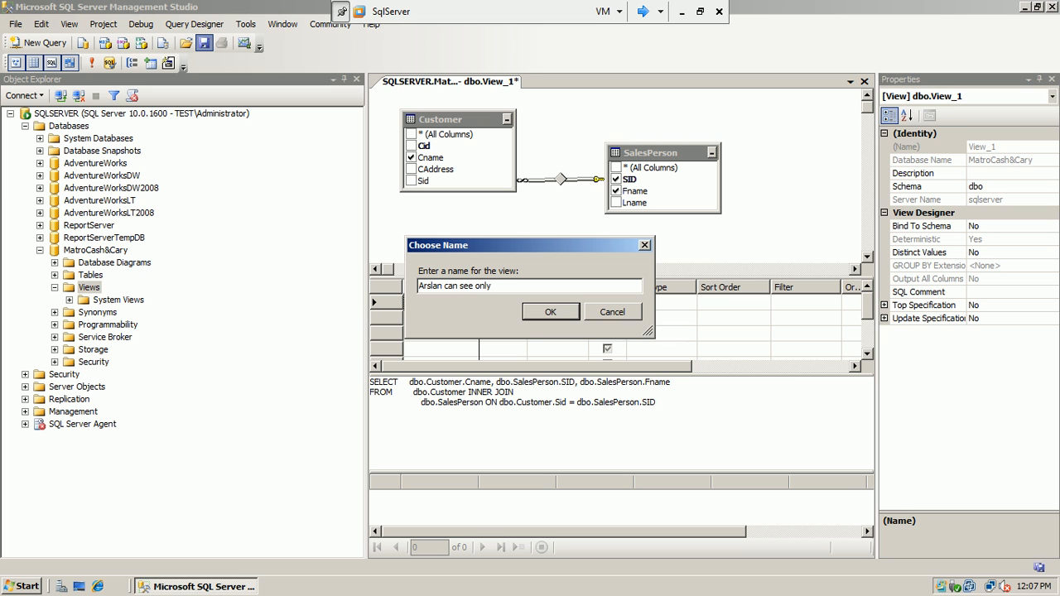
click(445, 286)
key(Delete)
key(Delete)
key(Delete)
key(Delete)
key(Delete)
key(Delete)
key(Delete)
key(Delete)
key(Delete)
key(Delete)
key(Delete)
key(Delete)
key(BackSpace)
key(BackSpace)
key(BackSpace)
key(BackSpace)
key(BackSpace)
key(BackSpace)
key(BackSpace)
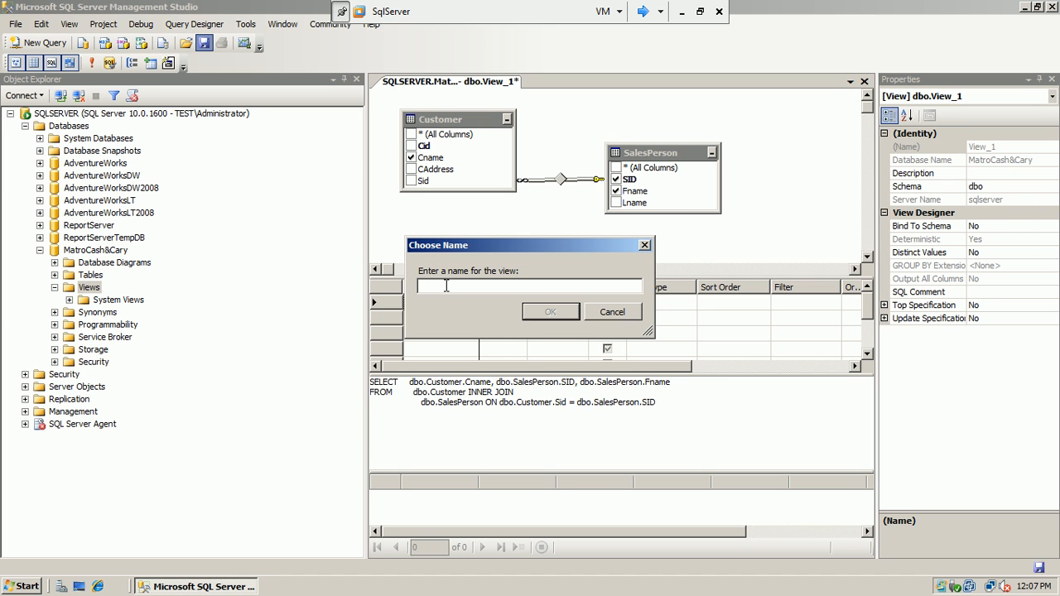
text(Cinformation)
click(552, 312)
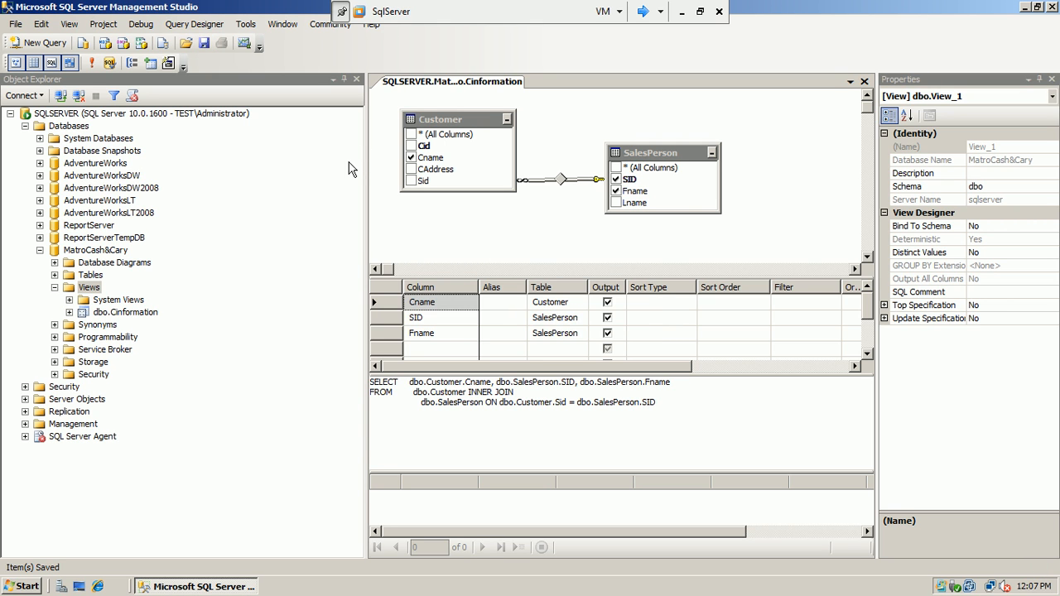
- Close the view design and select the top 1000 rows of the dbo.Cinformation view
click(211, 296)
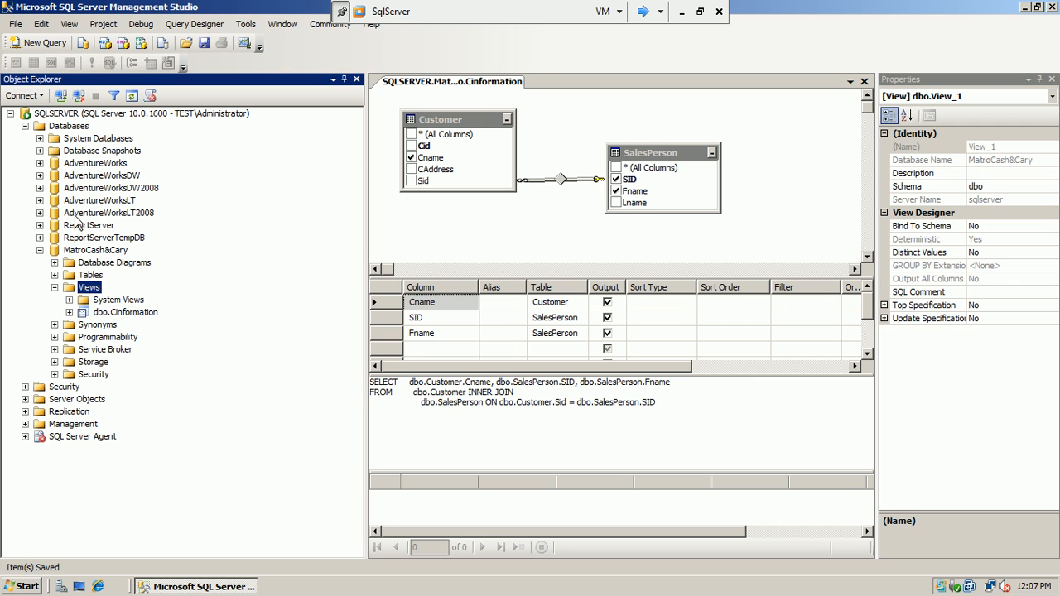
click(864, 81)
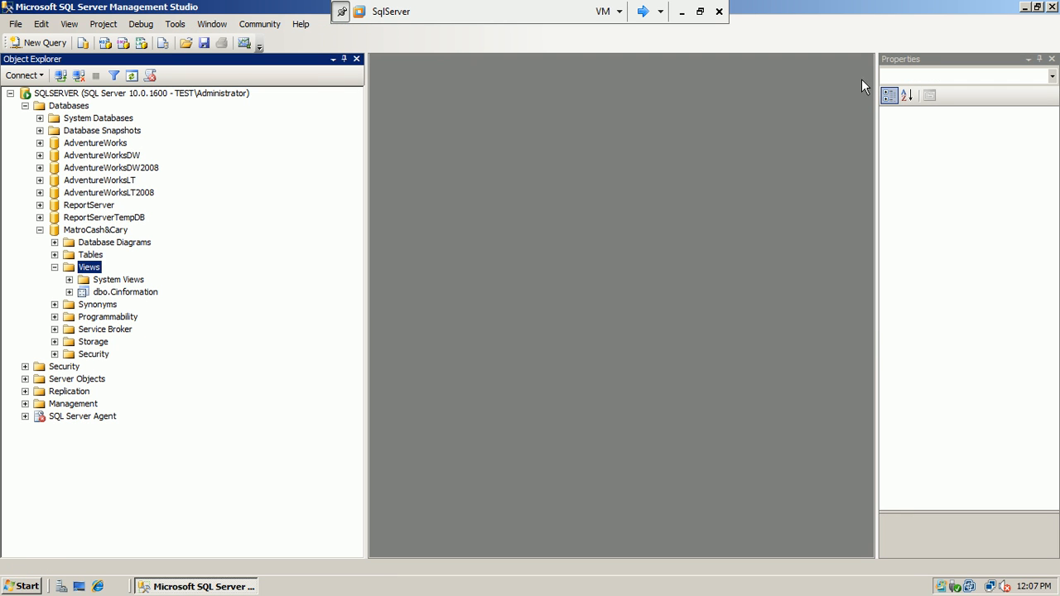
click(126, 293)
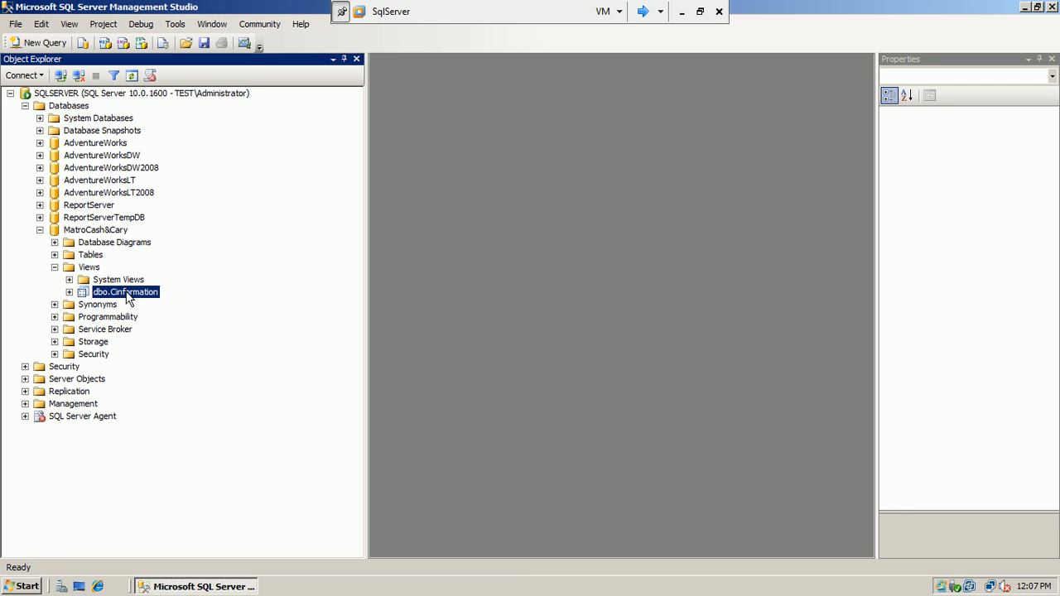
right_click(128, 299)
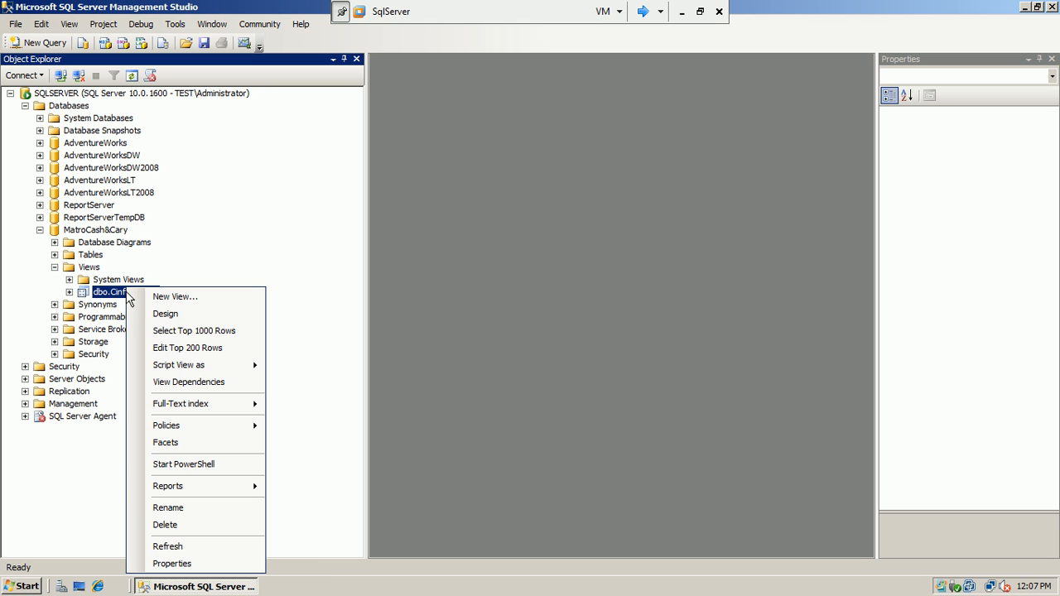
click(204, 331)
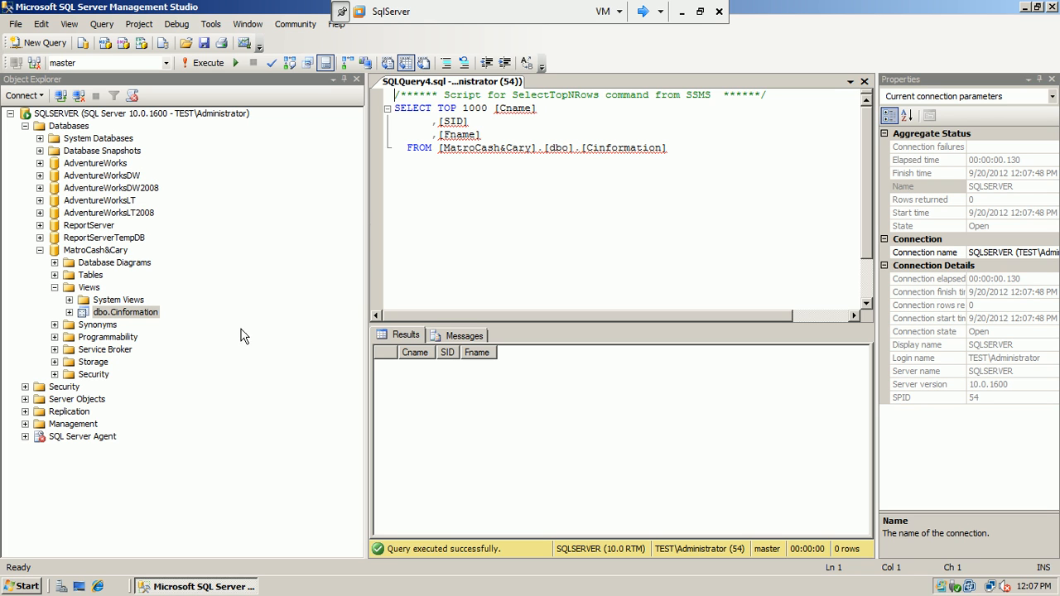
click(471, 195)
click(406, 361)
click(153, 314)
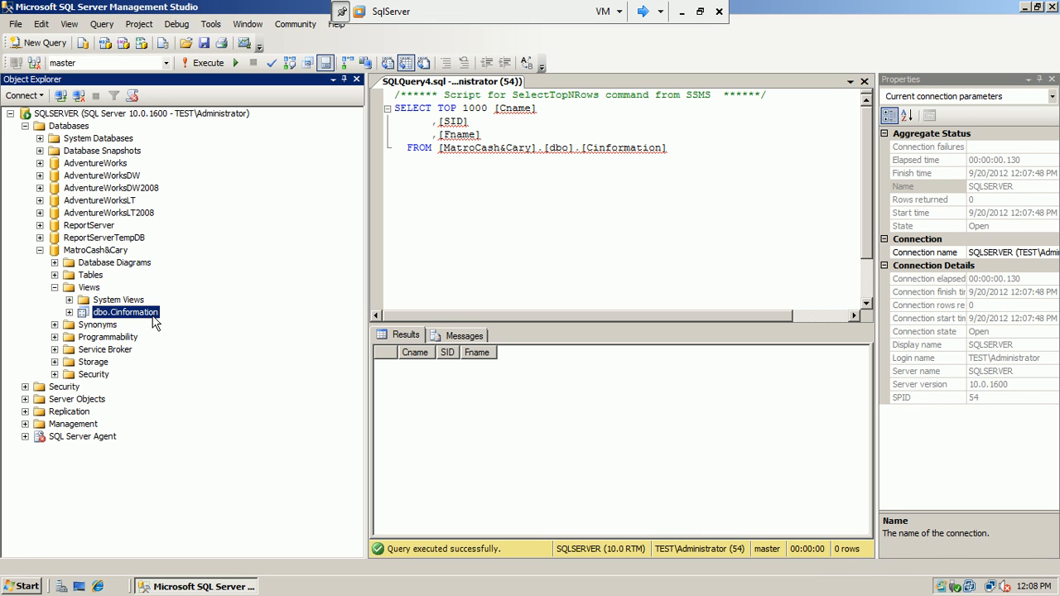
click(153, 314)
key(Escape)
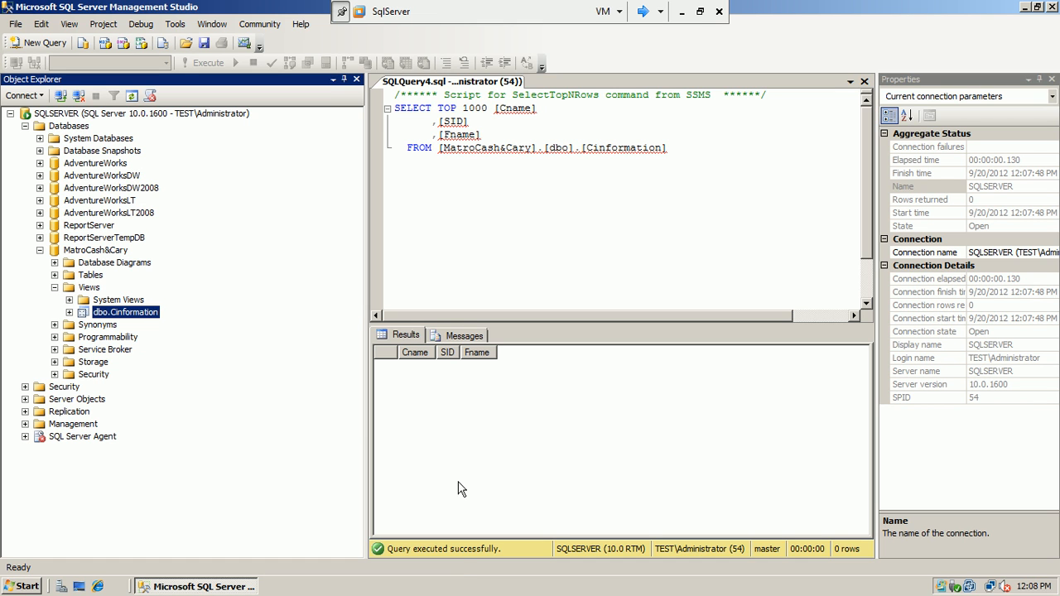
- Select the top 1000 rows of AdventureWorks' Person.vAdditionalContactInfo view, look through its query and widen the FirstName result column
click(40, 250)
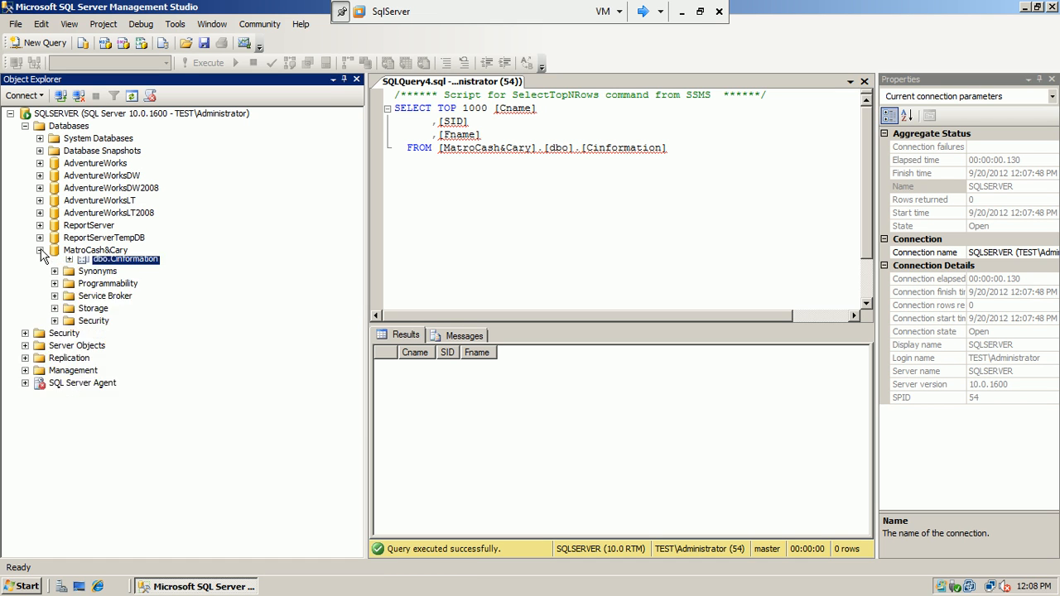
click(39, 163)
click(55, 200)
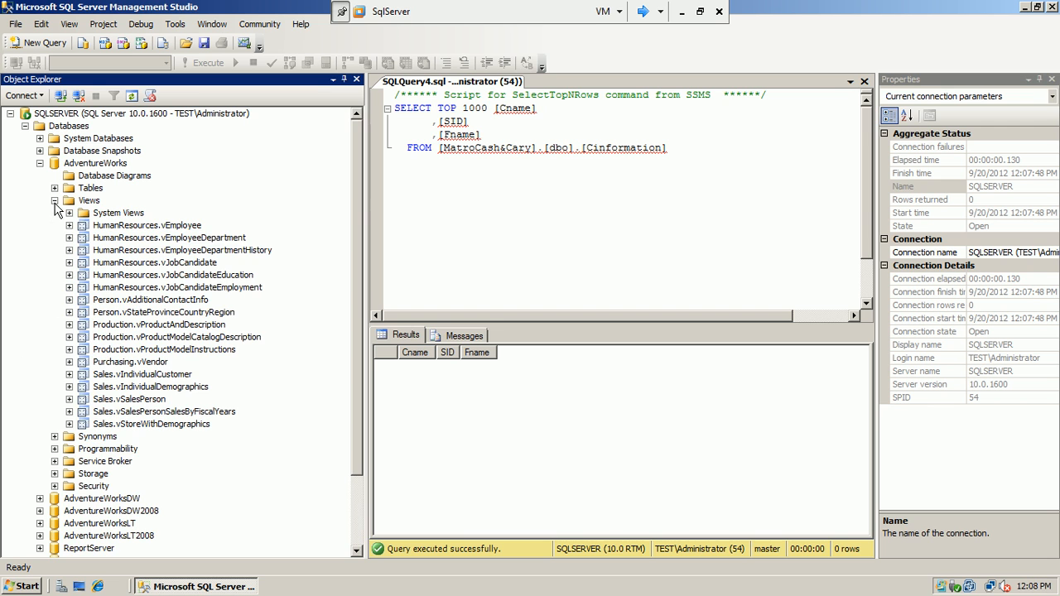
right_click(170, 306)
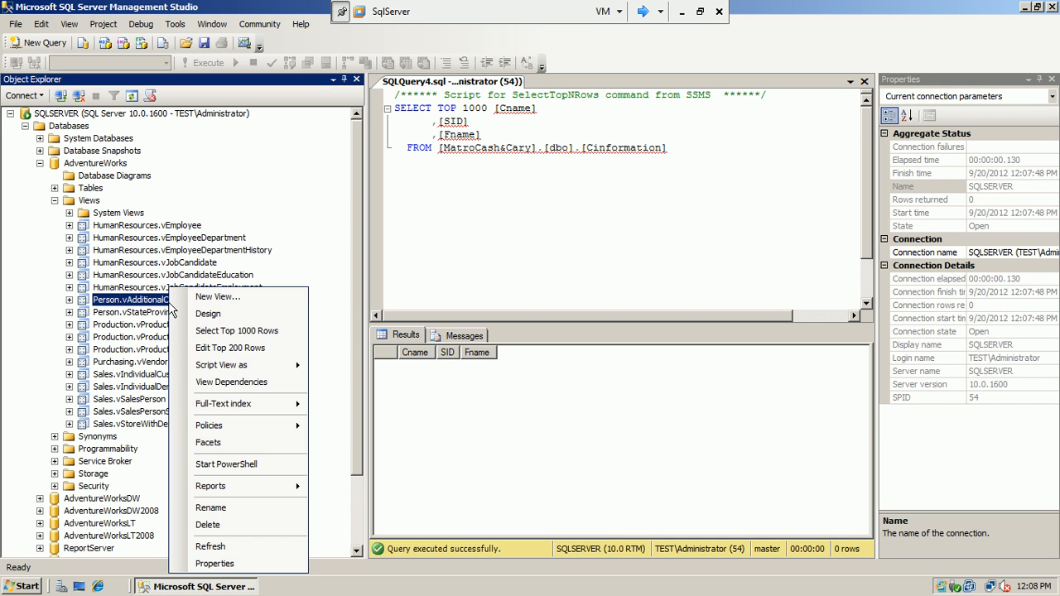
click(245, 331)
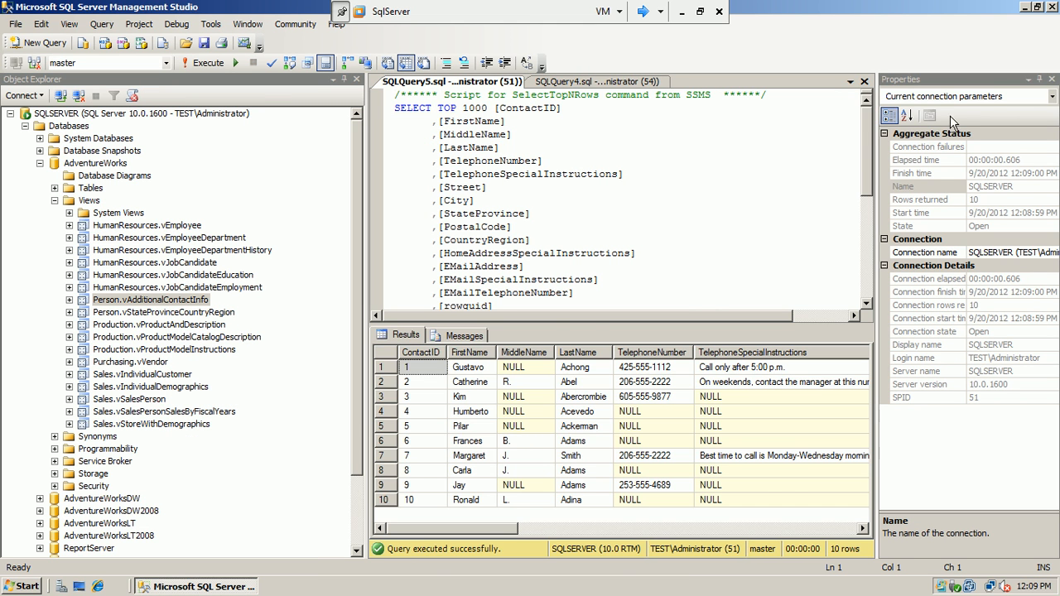
drag(866, 156, 862, 200)
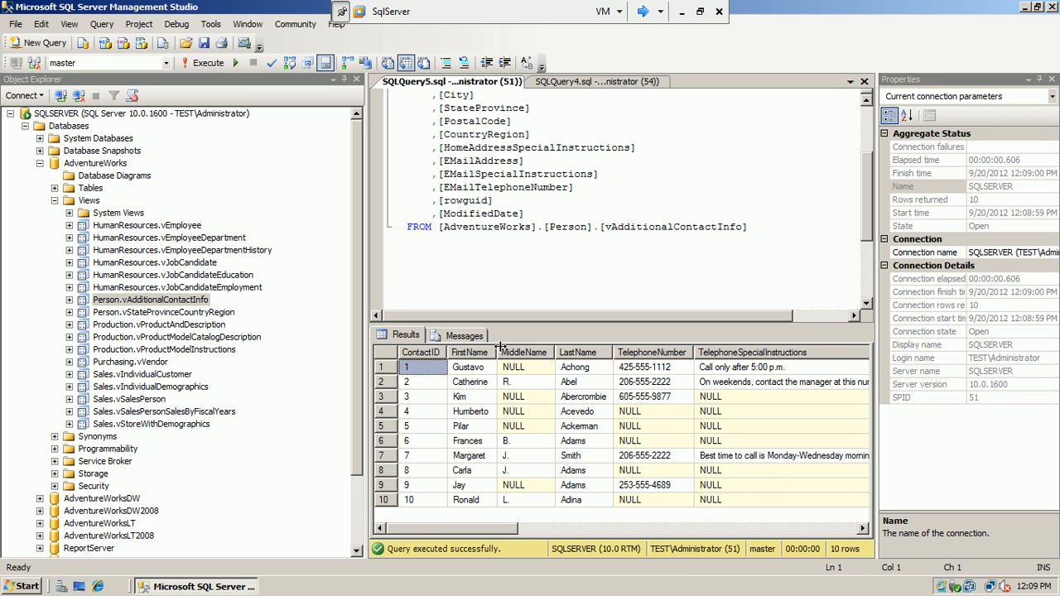
drag(498, 352, 514, 352)
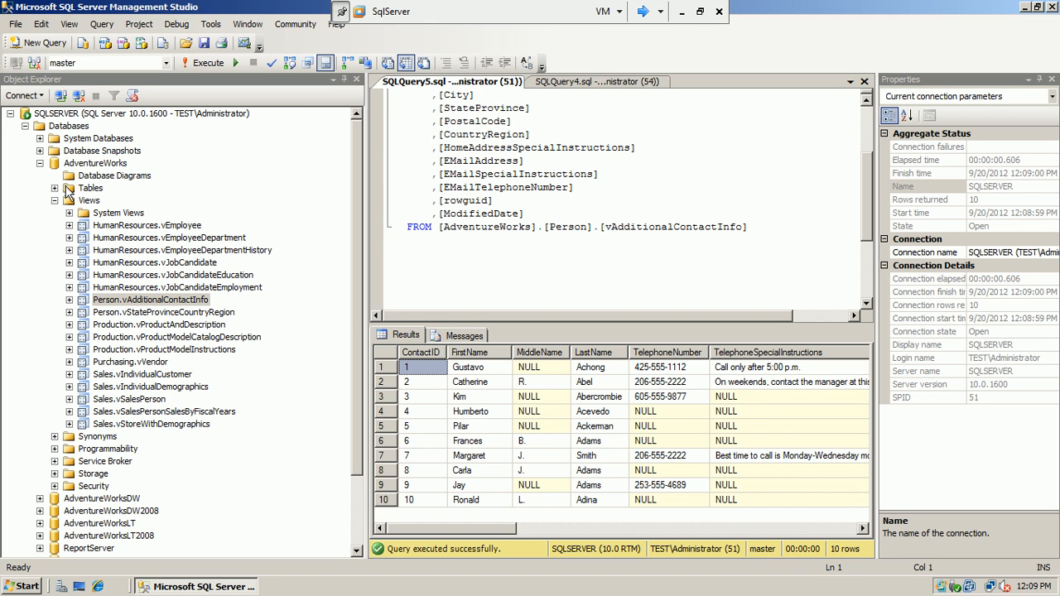
- Check the Synonyms folder of AdventureWorks and close the query on Person.vAdditionalContactInfo
click(55, 201)
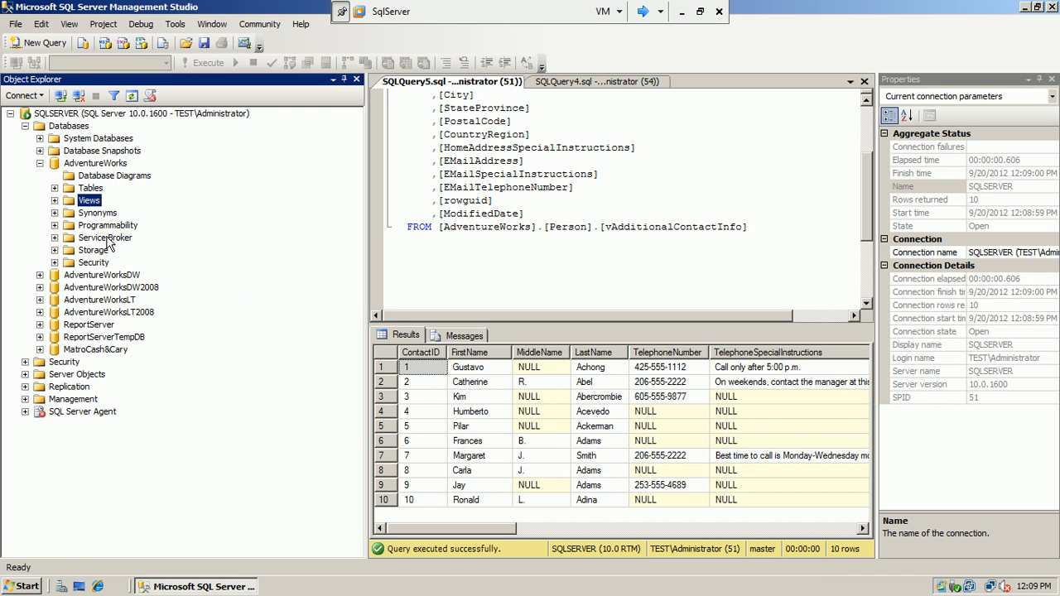
click(54, 213)
click(87, 213)
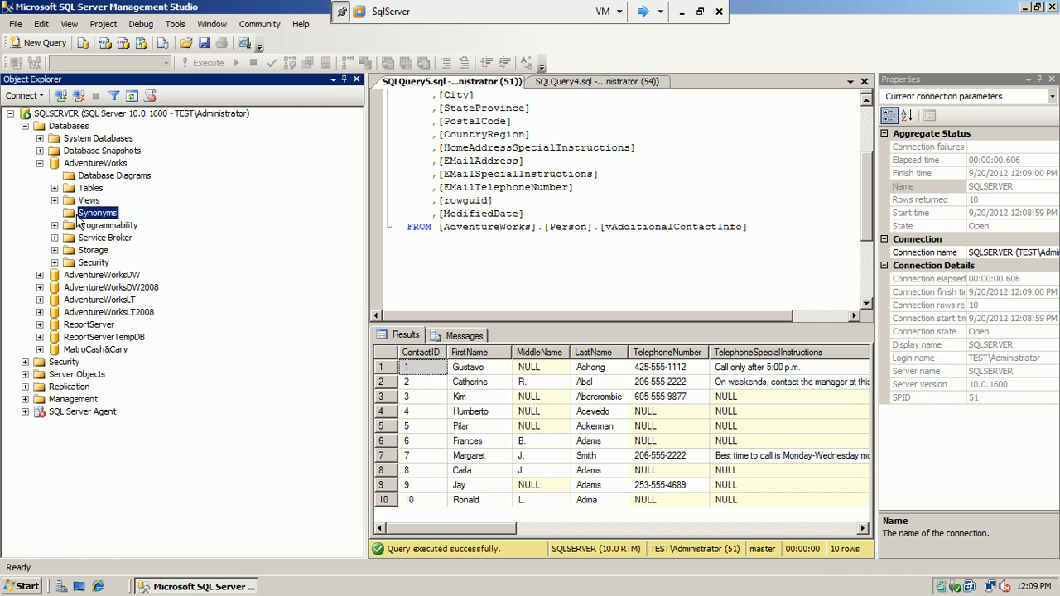
click(412, 236)
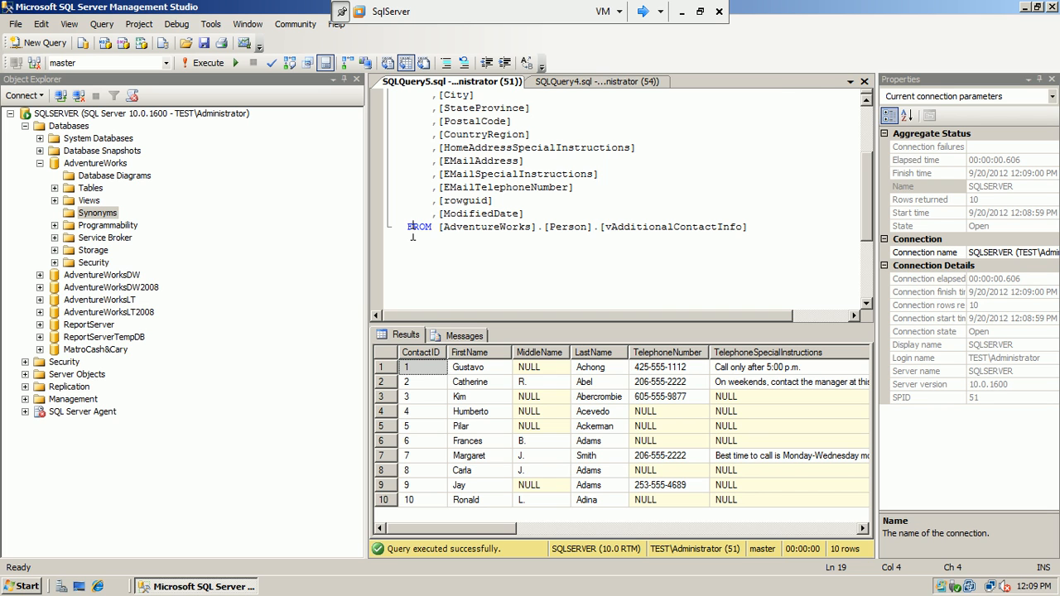
click(863, 81)
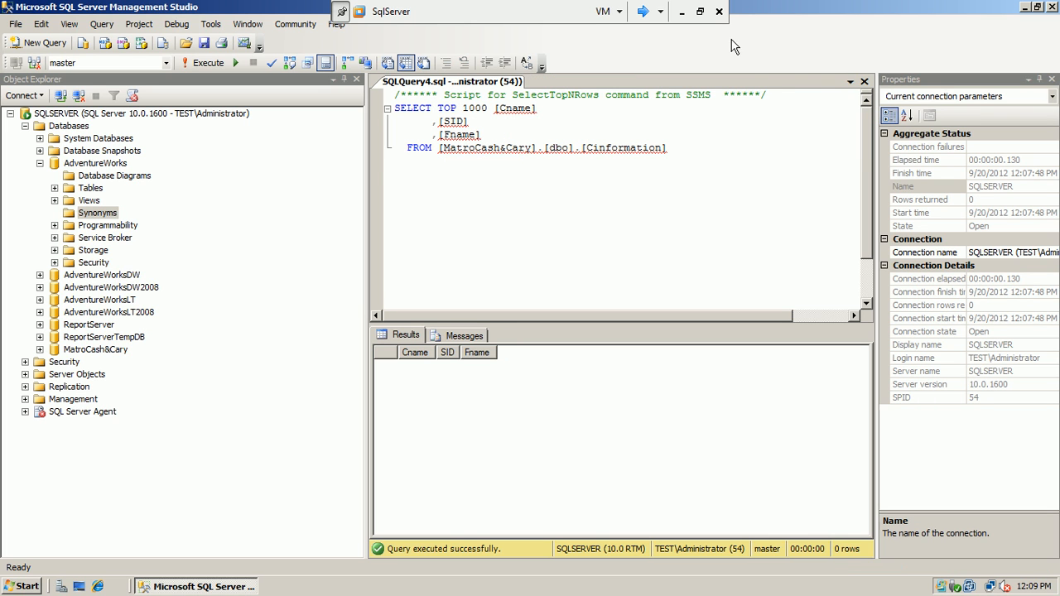
- Switch to the PowerPoint presentation and run the slide show from the current slide to the Recommendations slide
click(680, 12)
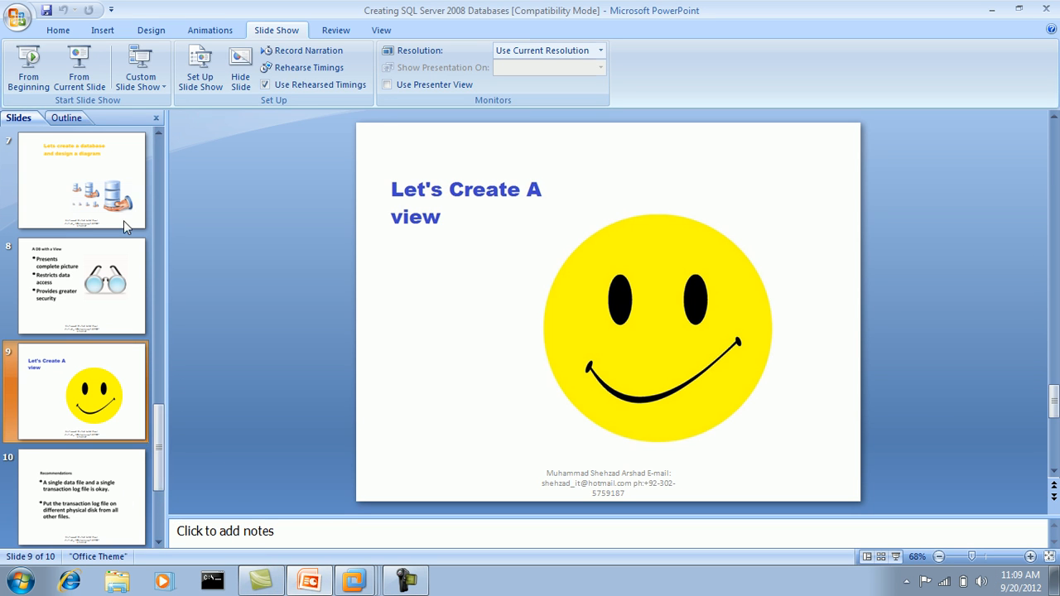
click(80, 66)
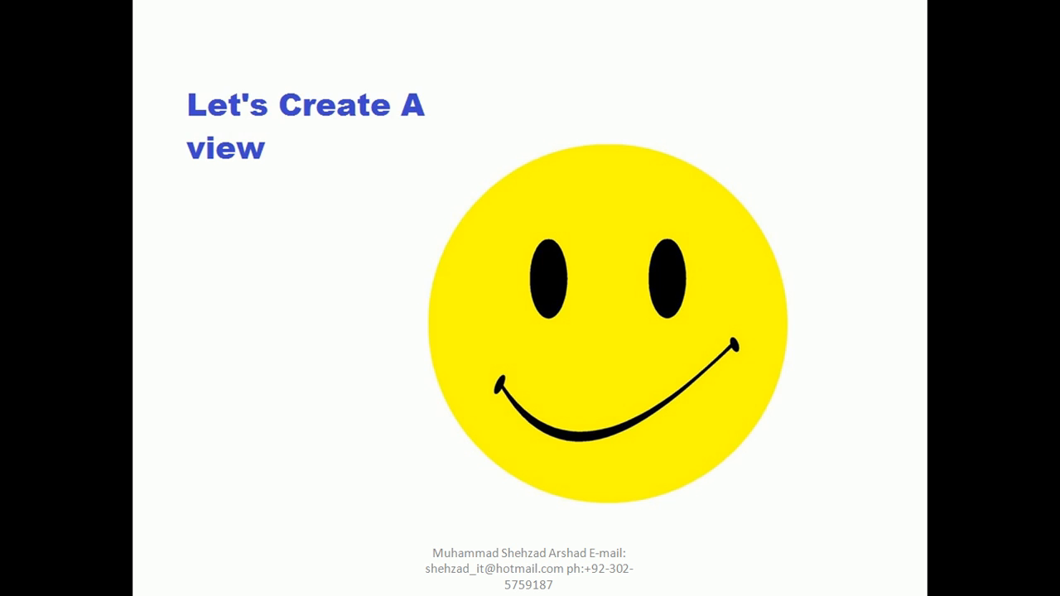
click(375, 250)
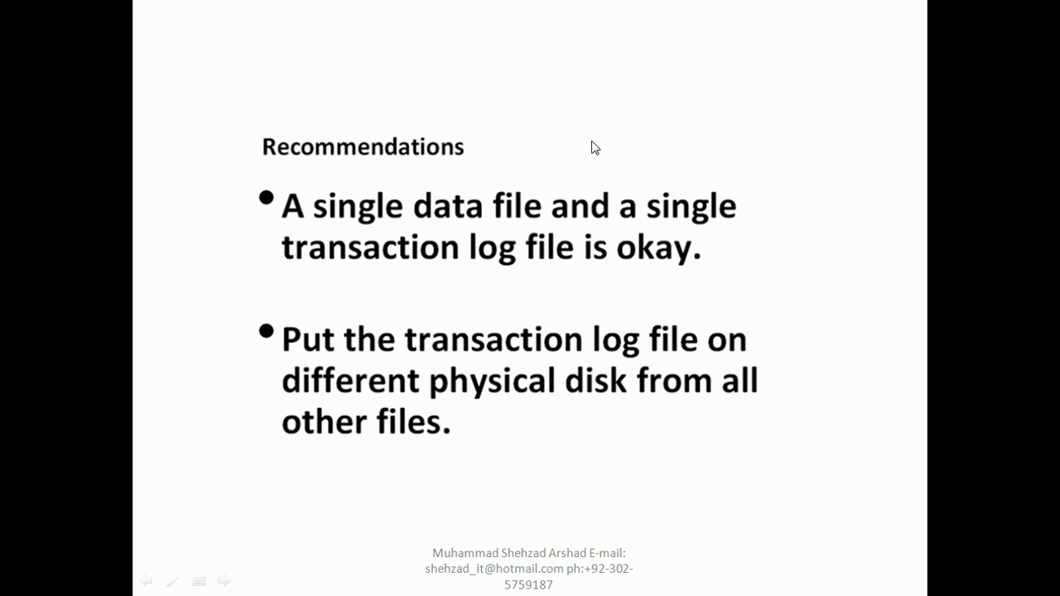